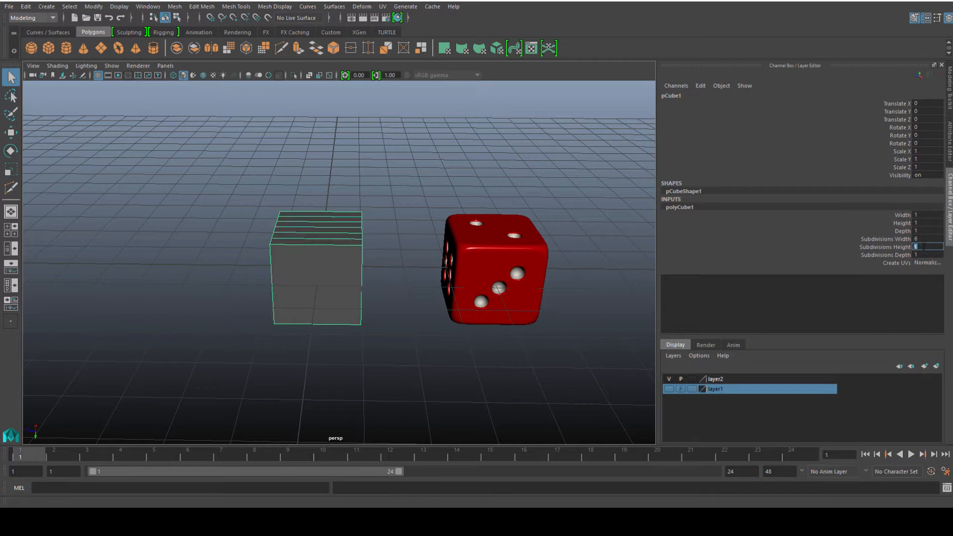
Set the cube's depth subdivisions to 6, matching its width and height subdivisions.
type("6")
key("Return")
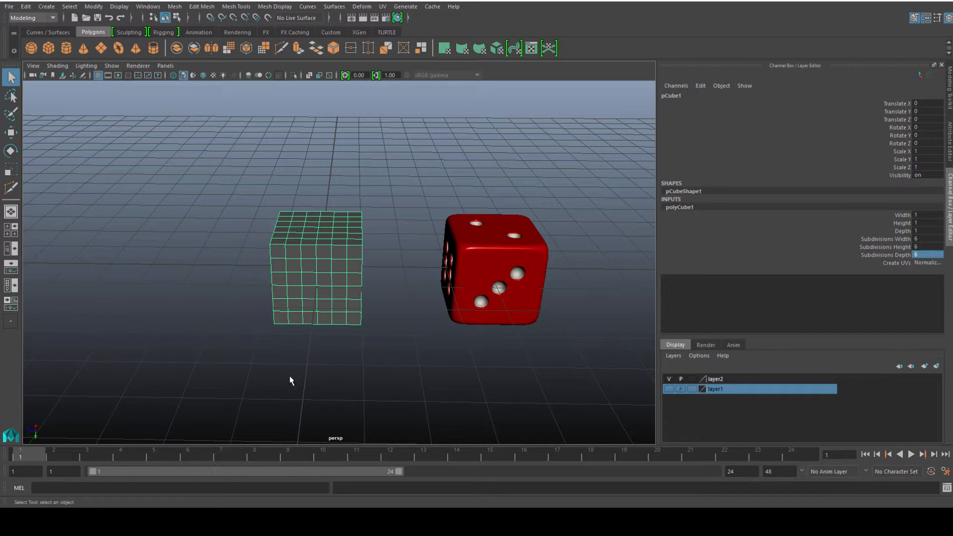
left_click(290, 378)
Select and delete half of the cube's faces.
scroll(319, 303, "up", 3)
left_click_drag(320, 303, 354, 313, "alt")
scroll(369, 263, "up", 5)
left_click(369, 262)
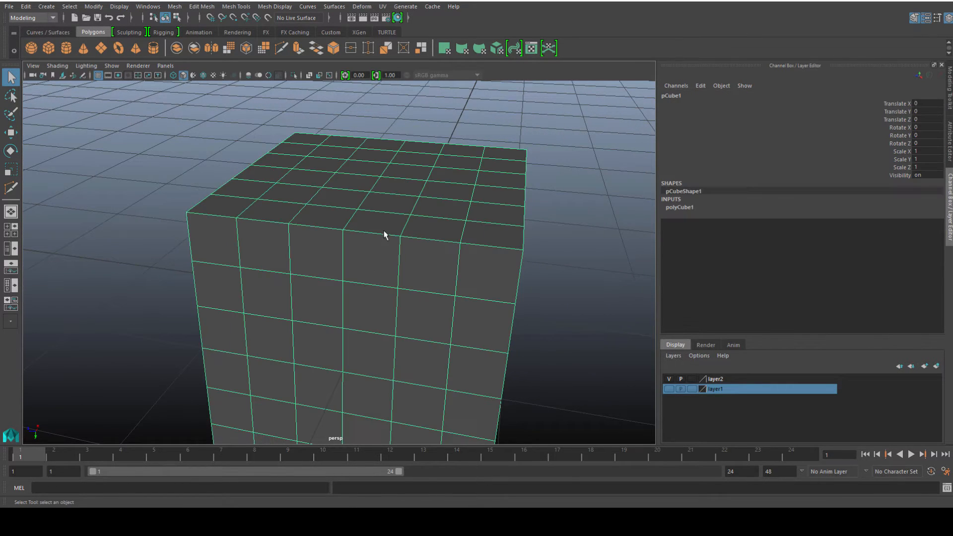
right_click_drag(381, 191, 382, 263)
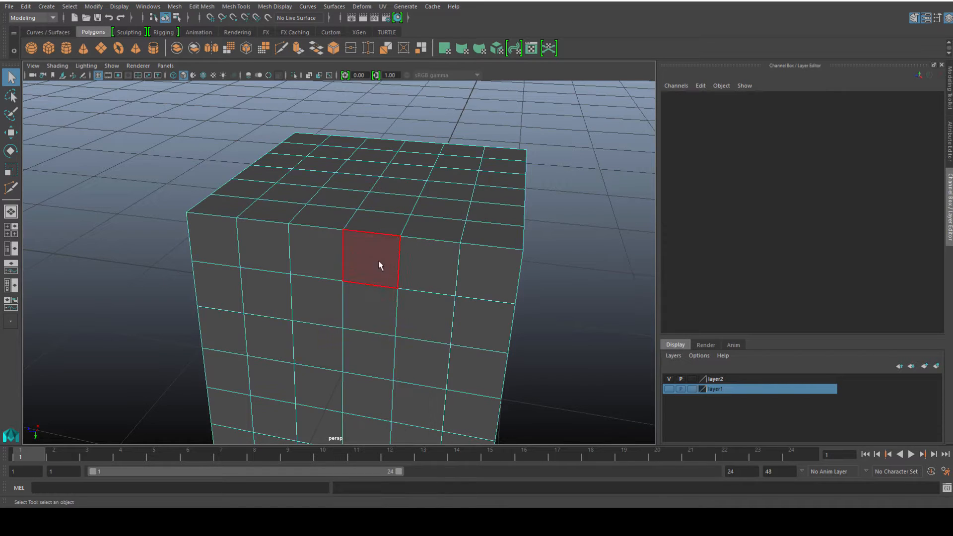
scroll(338, 332, "down", 5)
left_click_drag(338, 355, 354, 338, "alt")
left_click_drag(240, 178, 350, 404)
key("Delete")
Delete further faces until only a 3×3×3 corner section of the cube remains.
left_click_drag(474, 341, 354, 342, "alt")
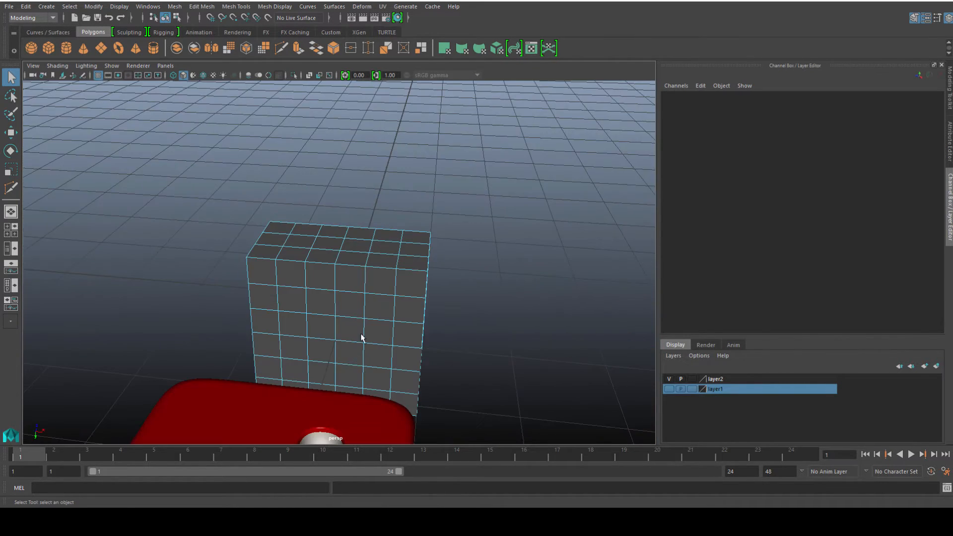
left_click_drag(366, 184, 466, 454)
key("Delete")
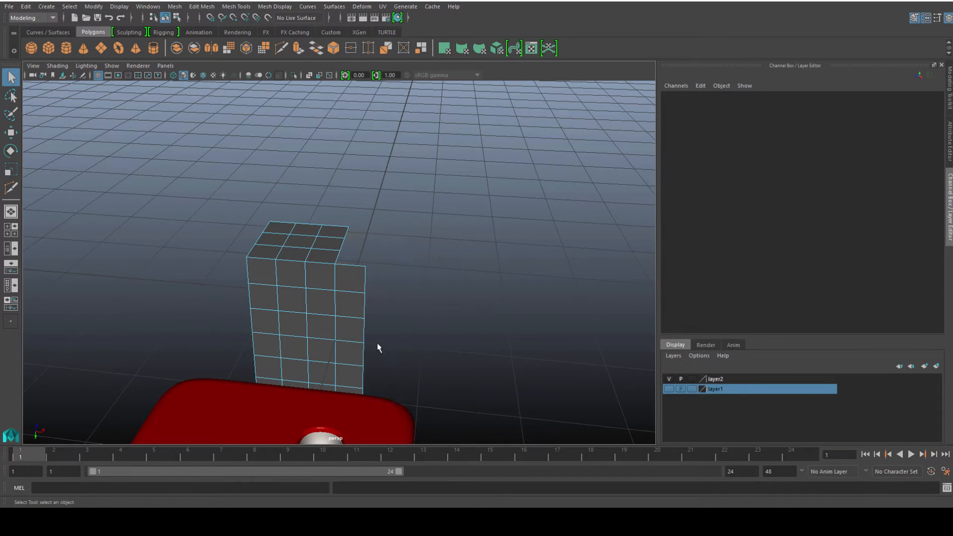
left_click(347, 276)
left_click_drag(358, 322, 347, 389, "alt")
double_click(344, 377, "shift")
key("Delete")
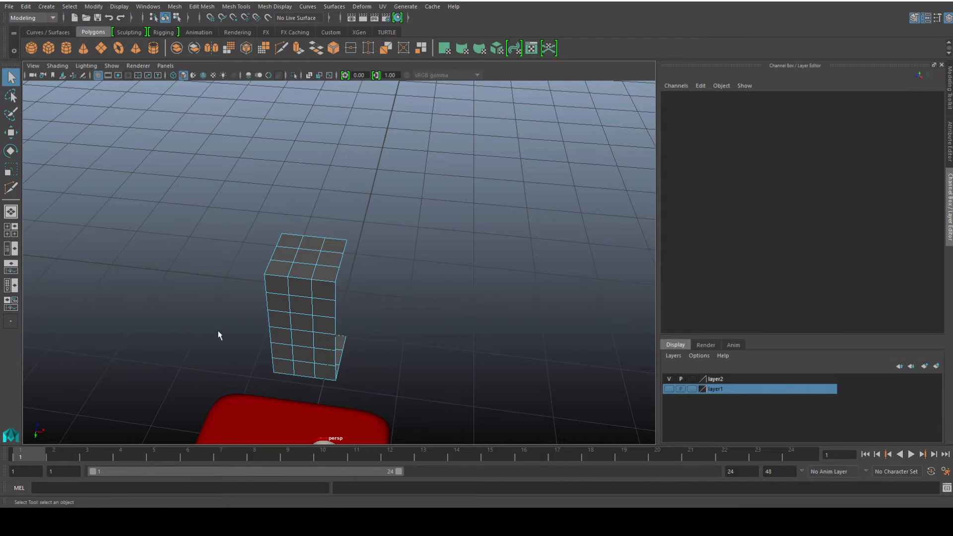
left_click_drag(219, 334, 453, 403, "alt")
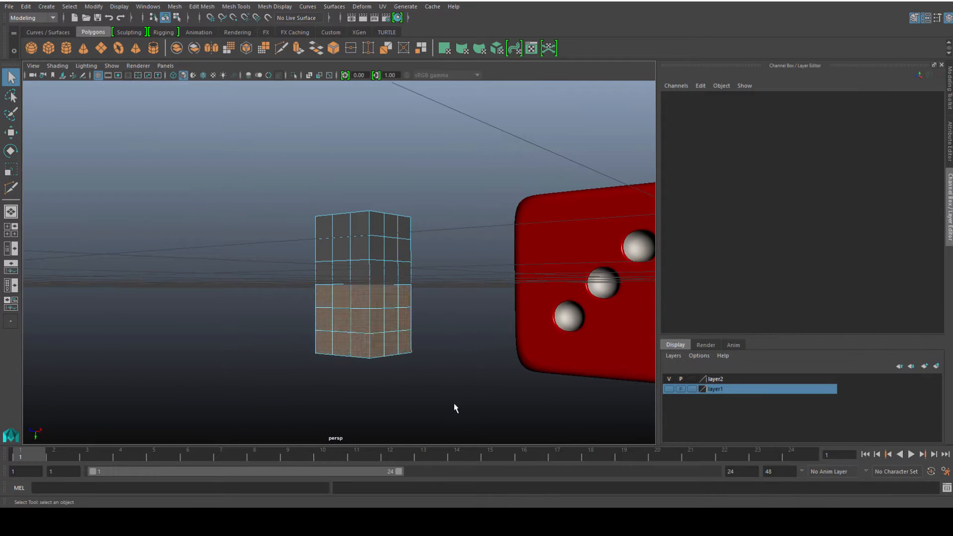
key("Delete")
Select the edge loop along the corner section's three outer edges.
scroll(354, 330, "up", 4)
left_click_drag(354, 334, 367, 361, "alt")
right_click_drag(383, 263, 425, 224)
scroll(414, 270, "up", 3)
left_click_drag(408, 279, 365, 270, "alt")
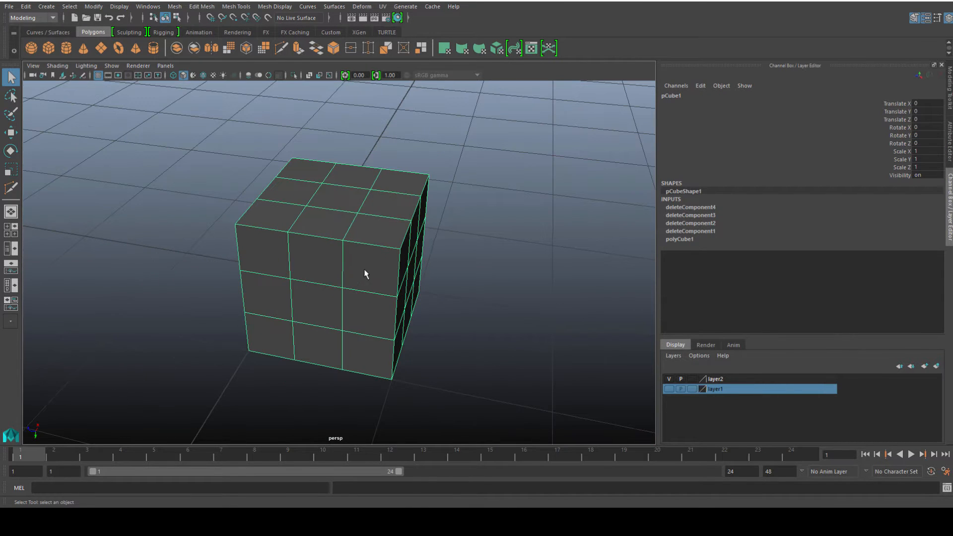
right_click_drag(368, 241, 368, 214)
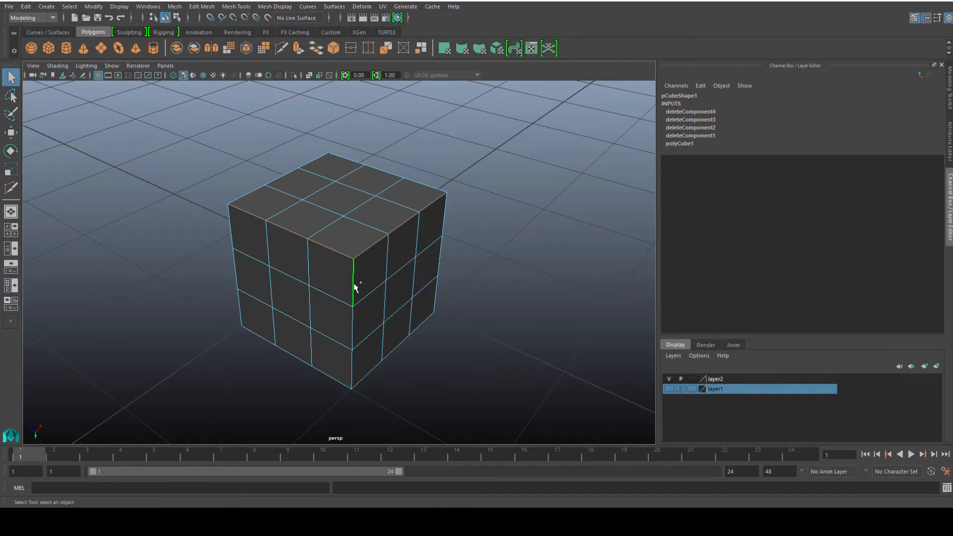
double_click(354, 284, "shift")
scroll(330, 297, "down", 3)
left_click_drag(322, 301, 397, 278, "alt")
Bevel the selected edges with 4 segments, adjusting the fraction for a rounded corner.
left_click(946, 81)
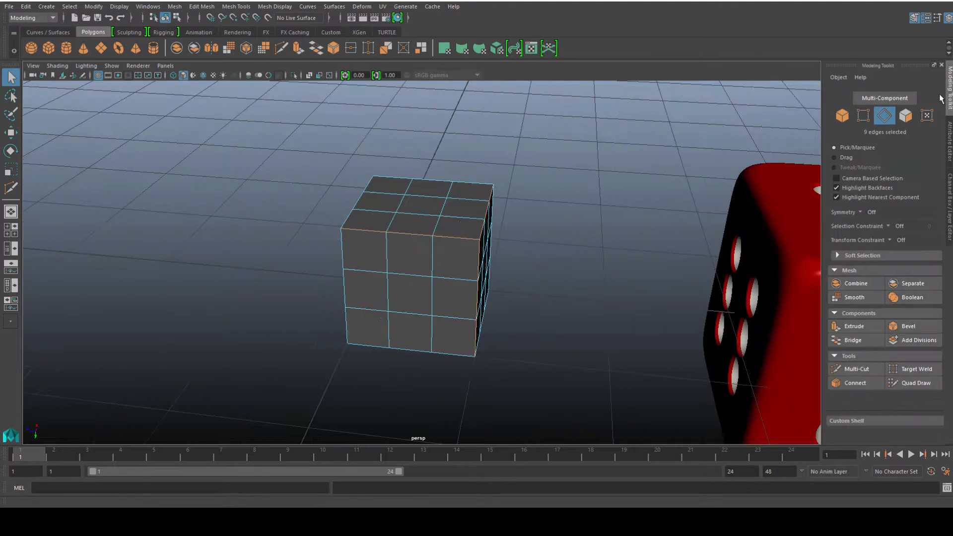
left_click(911, 328)
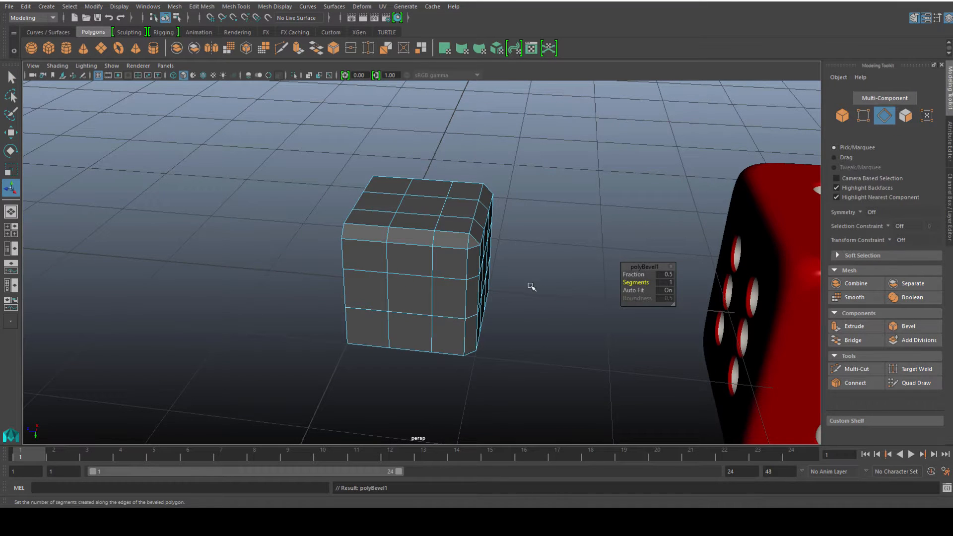
left_click_drag(551, 292, 466, 287, "alt")
mouse_move(452, 285)
middle_mouse_down()
mouse_move(487, 288)
mouse_move(467, 288)
middle_mouse_up()
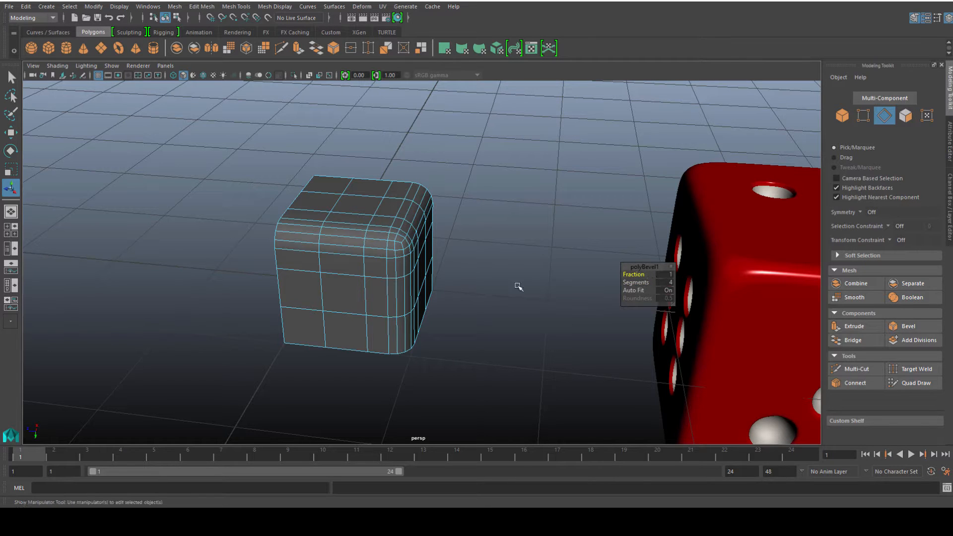
mouse_move(471, 288)
left_mouse_down("alt")
mouse_move(485, 291)
mouse_move(470, 287)
left_mouse_up("alt")
Use Multi-Cut to cut an edge path across the top face that turns diagonally at the rounded corner.
scroll(462, 285, "up", 4)
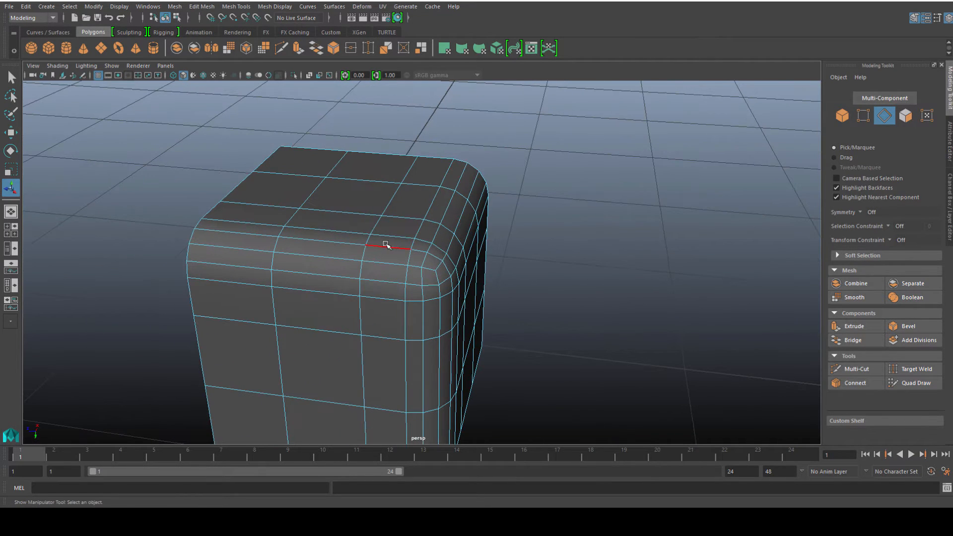
mouse_move(413, 231)
right_mouse_down()
mouse_move(425, 222)
mouse_move(417, 226)
right_mouse_up()
left_click(417, 225)
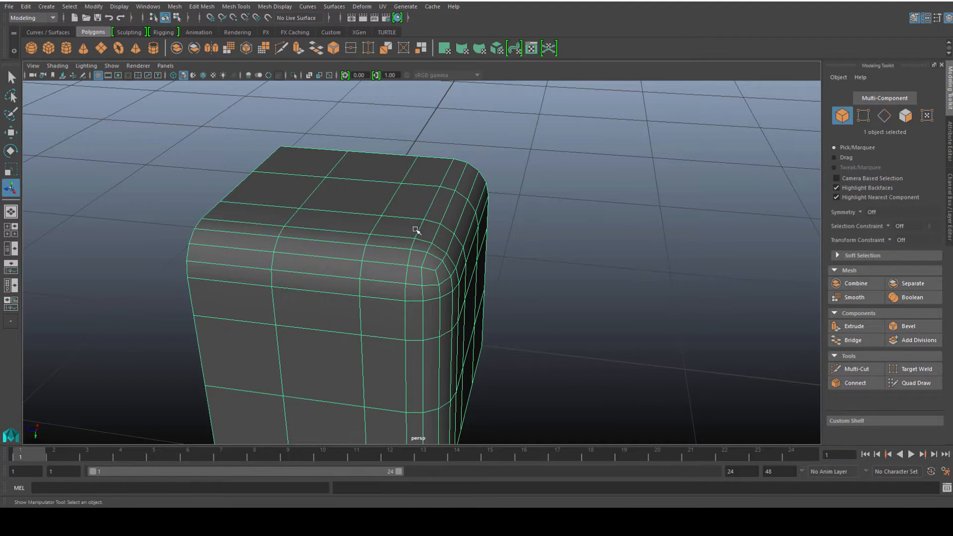
scroll(397, 290, "up", 2)
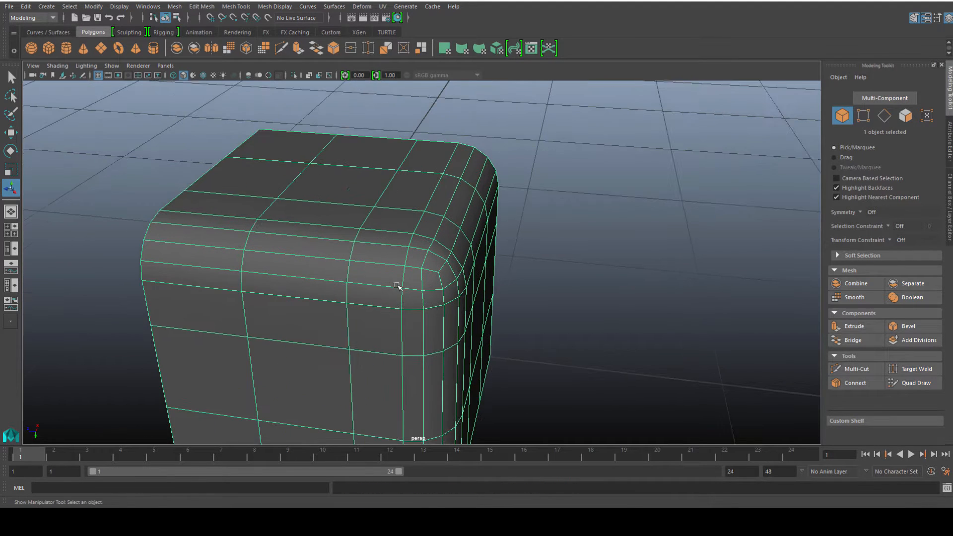
left_click(862, 370)
left_click_drag(397, 268, 439, 294, "alt")
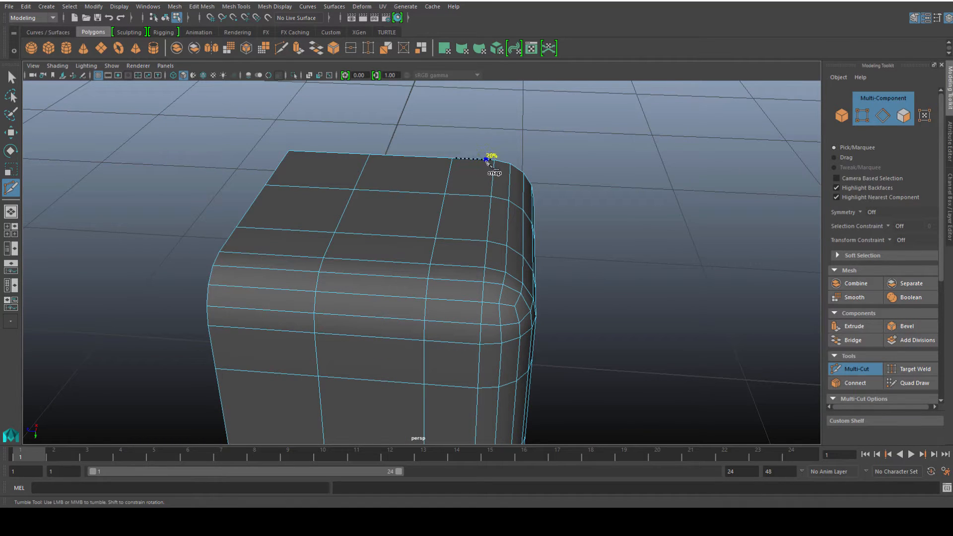
left_click(487, 196)
left_click(477, 240)
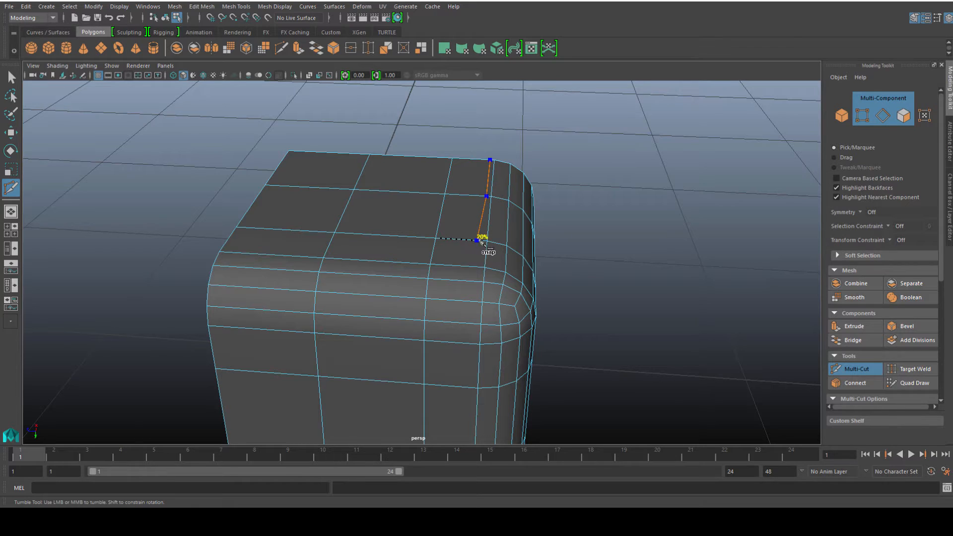
left_click(431, 262)
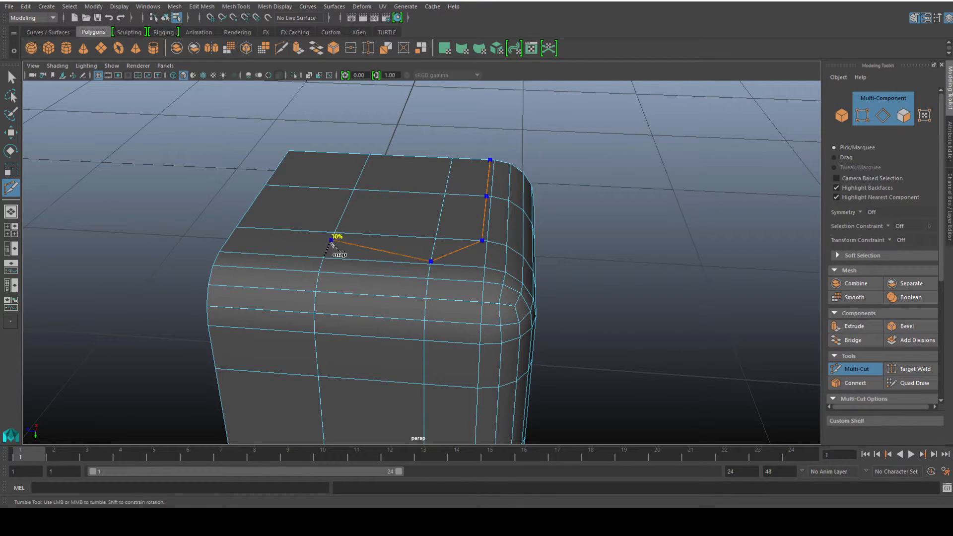
left_click(303, 248)
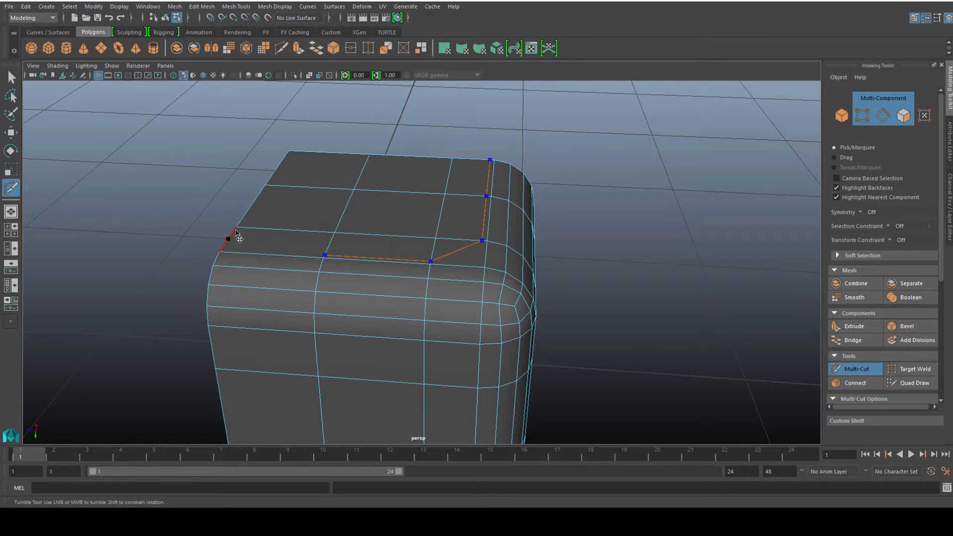
left_click(221, 249)
right_click(206, 253)
Cut a matching edge path across the front face with a diagonal near the rounded corner.
middle_click_drag(406, 349, 430, 222, "alt")
left_click_drag(386, 316, 379, 286, "alt")
middle_click_drag(408, 262, 405, 293, "alt")
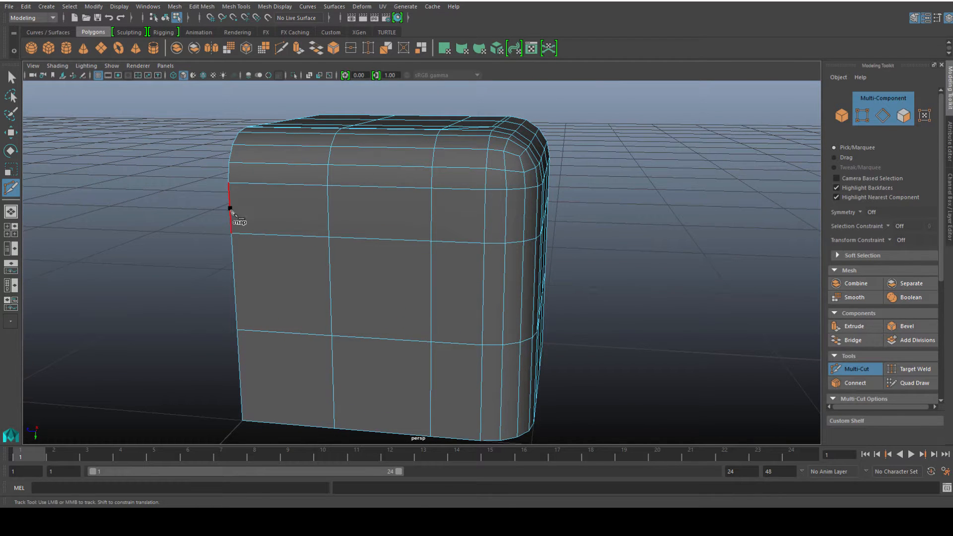
left_click_drag(230, 209, 231, 190)
left_click_drag(329, 211, 328, 191)
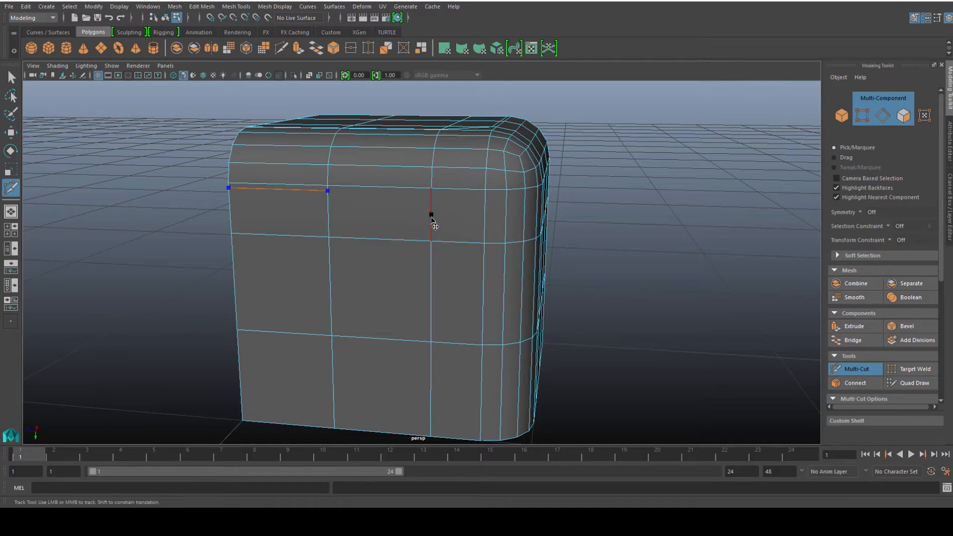
left_click_drag(431, 220, 433, 195)
mouse_move(478, 246)
left_mouse_down()
mouse_move(459, 242)
mouse_move(483, 246)
left_mouse_up()
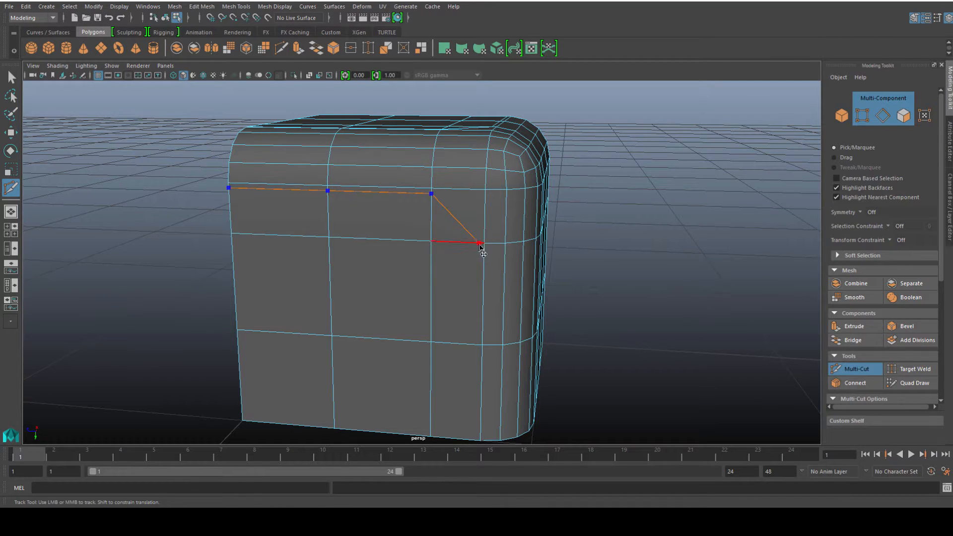
left_click_drag(449, 349, 480, 343)
left_click_drag(455, 440, 475, 440)
right_click(482, 397)
Cut a matching edge path across the side face, running diagonally and down to the bottom edge.
left_click_drag(621, 327, 531, 336, "alt")
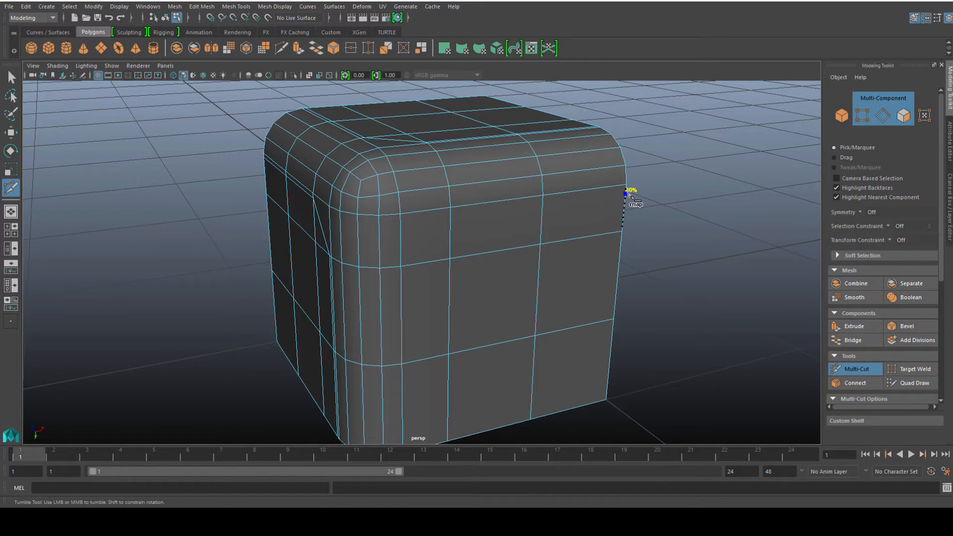
left_click(626, 189)
left_click_drag(542, 222, 544, 204)
left_click_drag(450, 242, 451, 214)
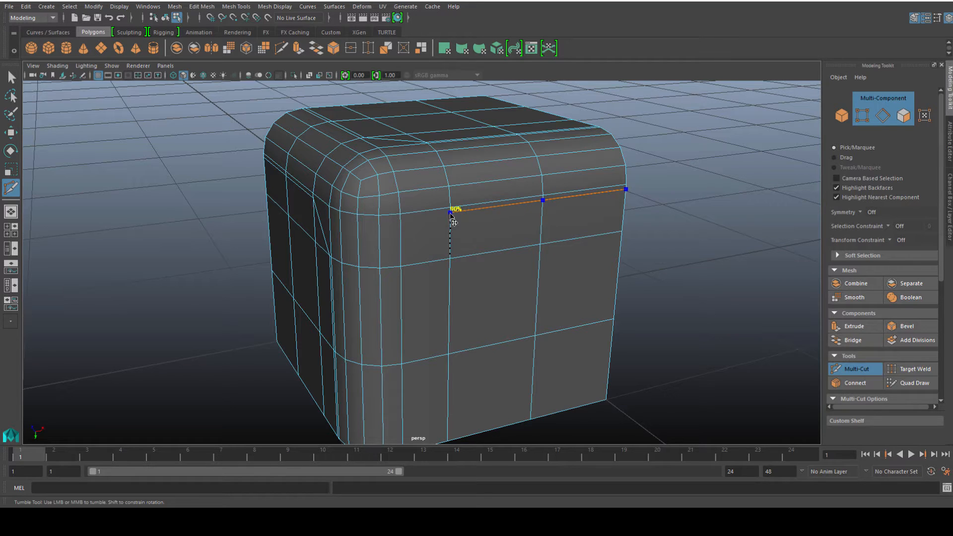
left_click(407, 266)
middle_click_drag(409, 268, 432, 259, "alt")
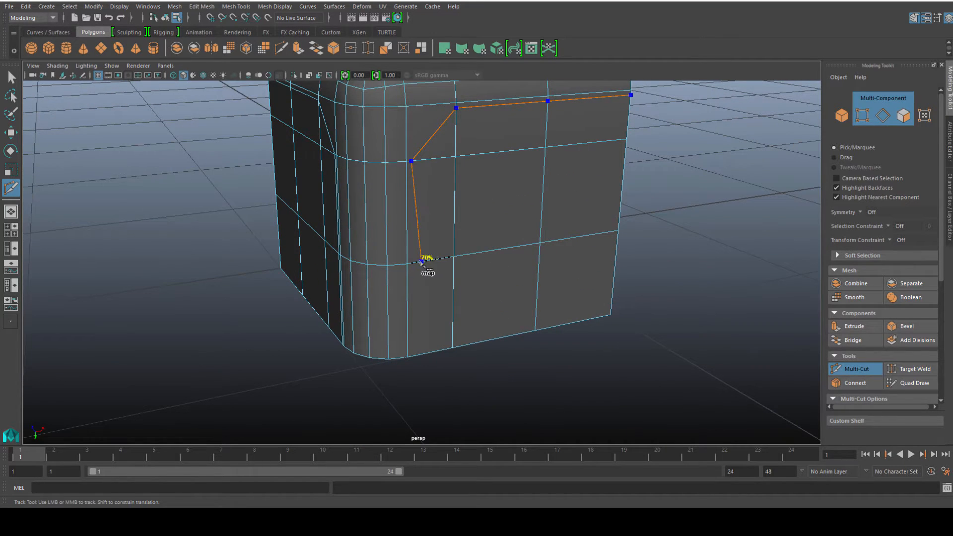
left_click(413, 263)
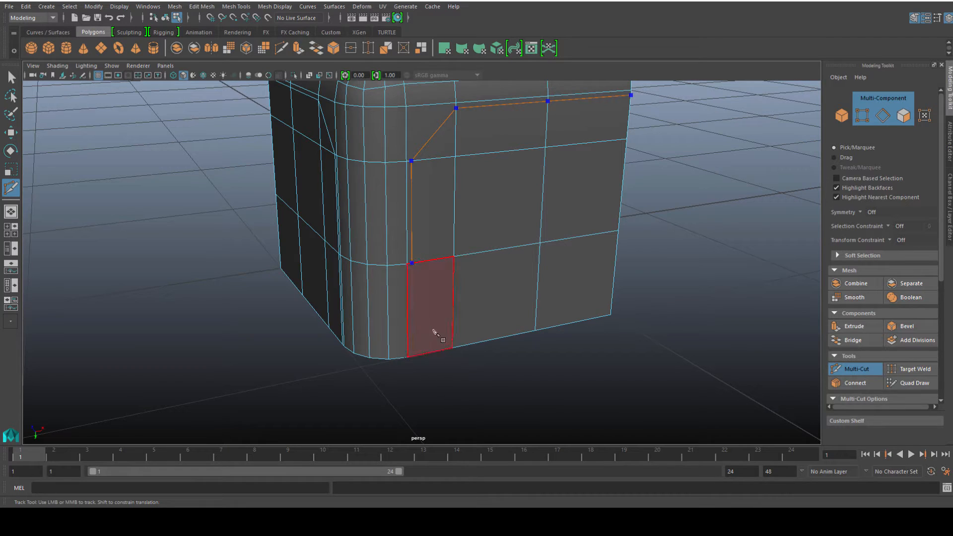
right_click(417, 361)
Add a diagonal cut across the face corner next to the bevel.
middle_click_drag(424, 219, 435, 275, "alt")
scroll(432, 278, "down", 4)
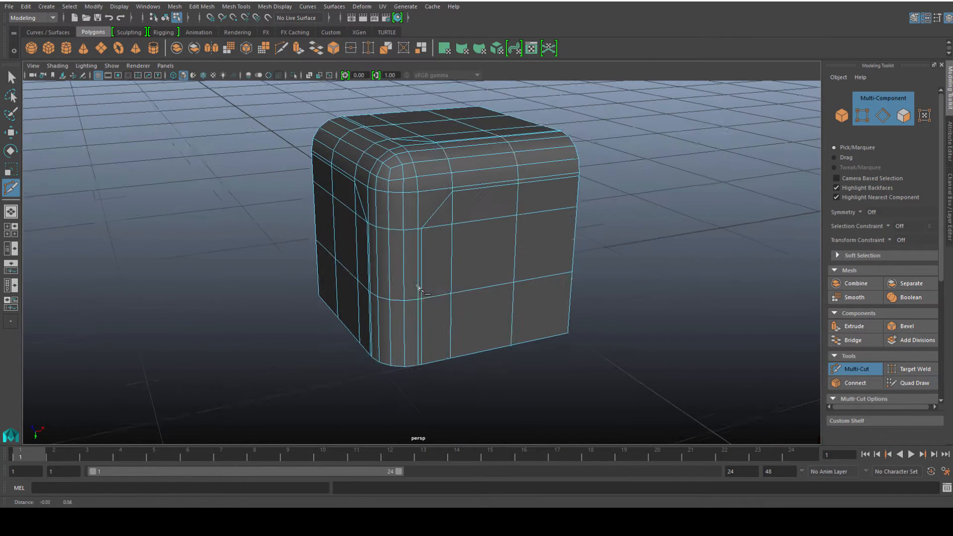
scroll(439, 234, "up", 5)
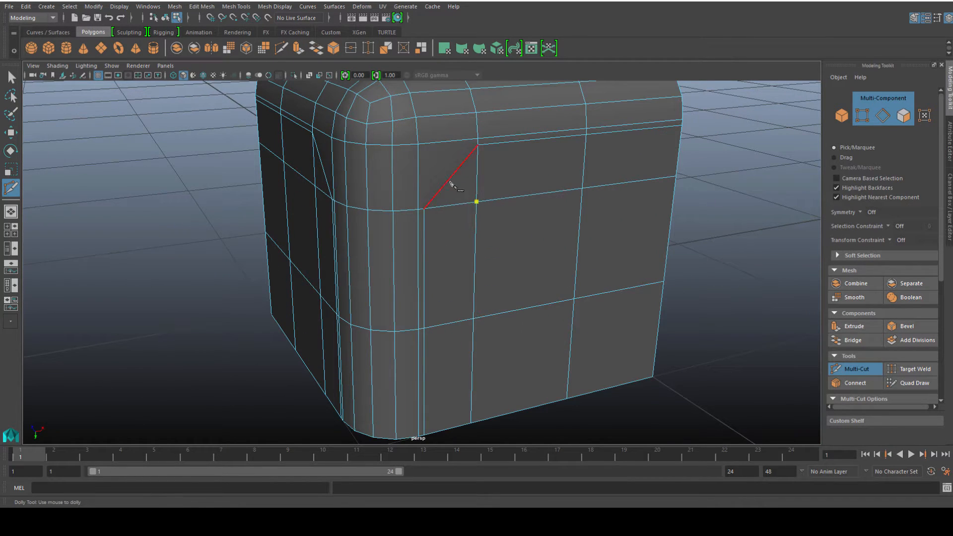
left_click(449, 180)
right_click(321, 252)
Cut crossing diagonals through the face corners near the bevel, forming an X.
left_click_drag(321, 252, 391, 244, "alt")
middle_click_drag(394, 248, 432, 268, "alt")
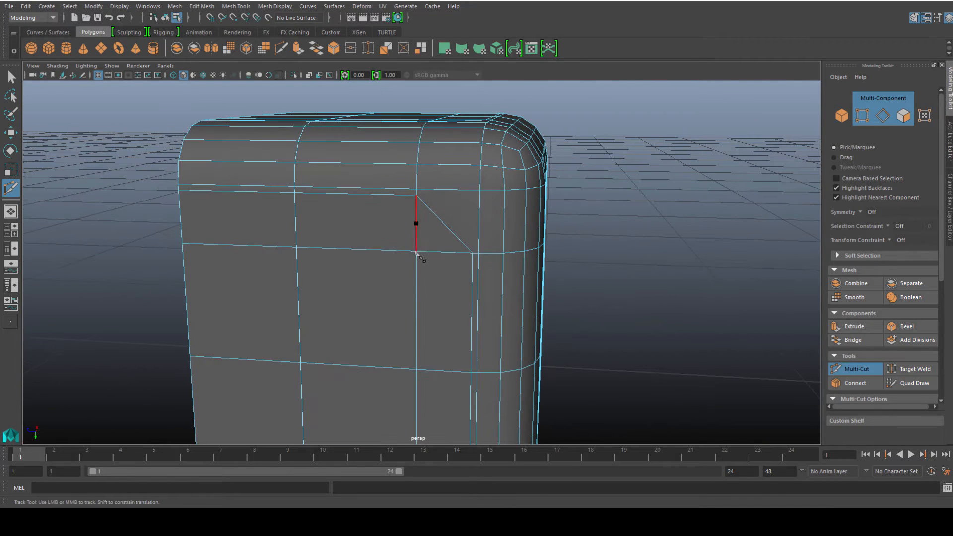
left_click(462, 212)
middle_click_drag(462, 213, 464, 244, "alt")
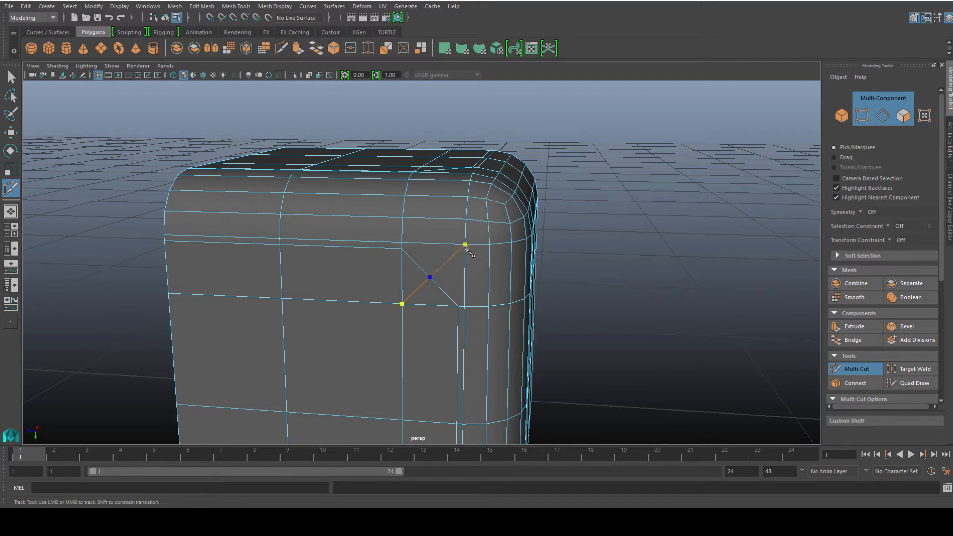
left_click_drag(495, 239, 417, 230, "alt")
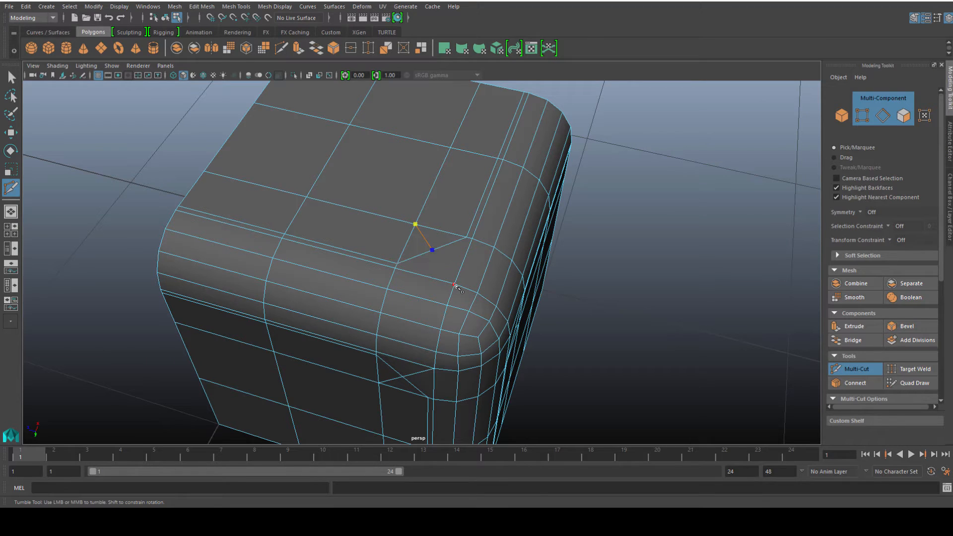
left_click_drag(460, 302, 381, 243, "alt")
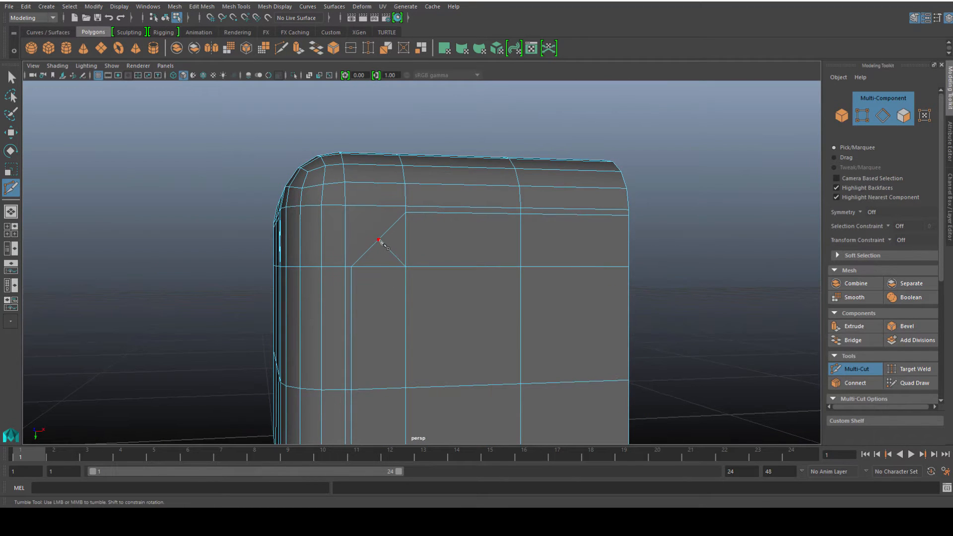
left_click(345, 205)
key("Return")
left_click(406, 267)
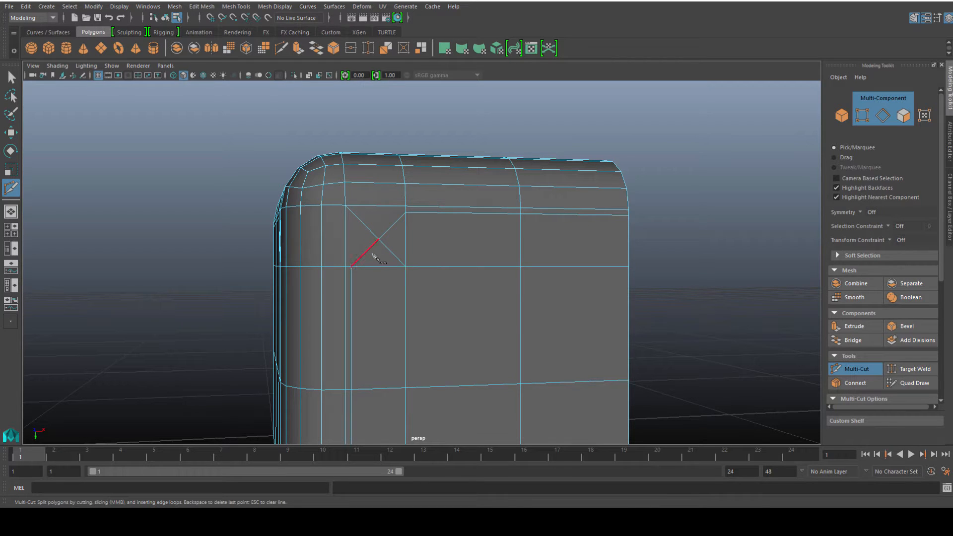
right_click_drag(368, 241, 317, 242)
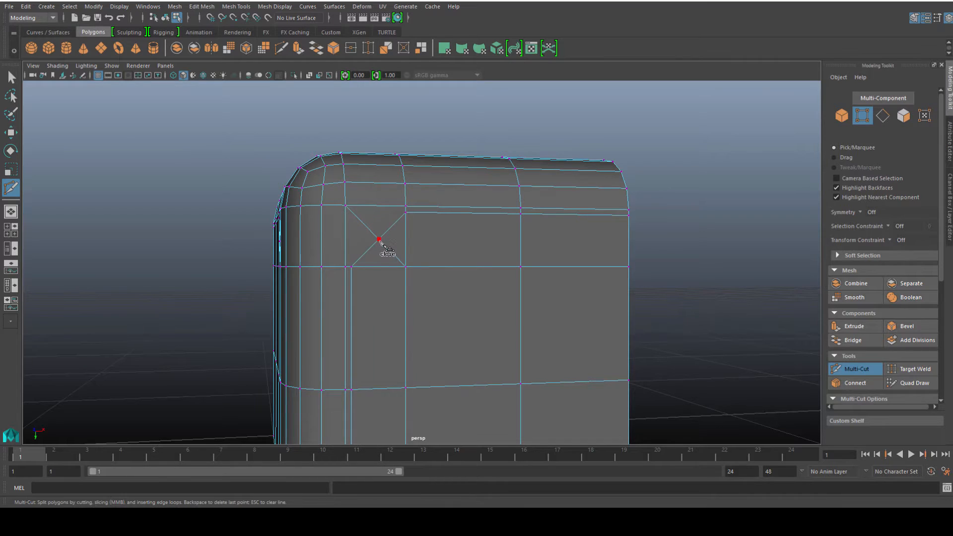
Move the X's center vertex up toward the beveled corner.
key("w")
scroll(374, 253, "up", 4)
left_click(340, 220)
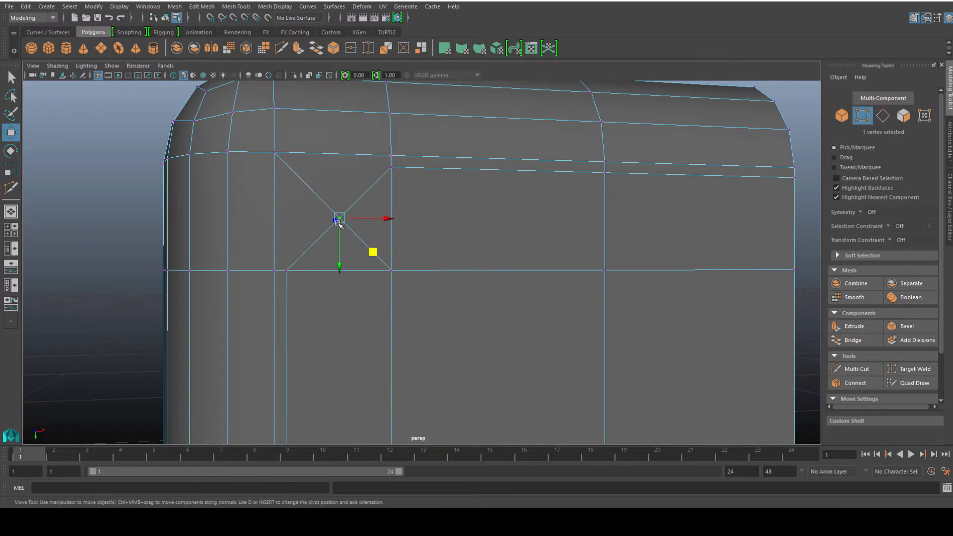
middle_click_drag(374, 253, 343, 217)
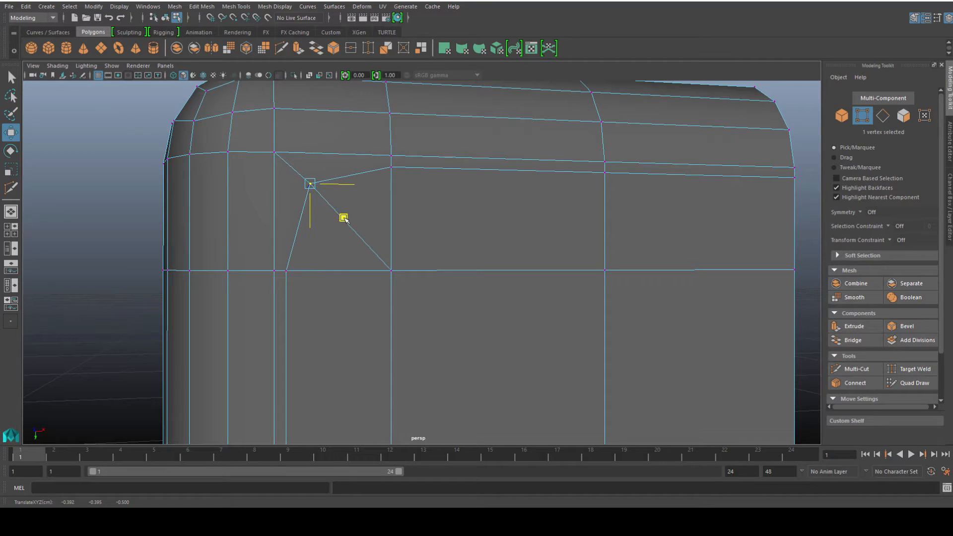
Reposition the X center vertices on both side faces, pulling each toward the beveled corner.
left_click(274, 154)
left_click_drag(310, 186, 340, 214)
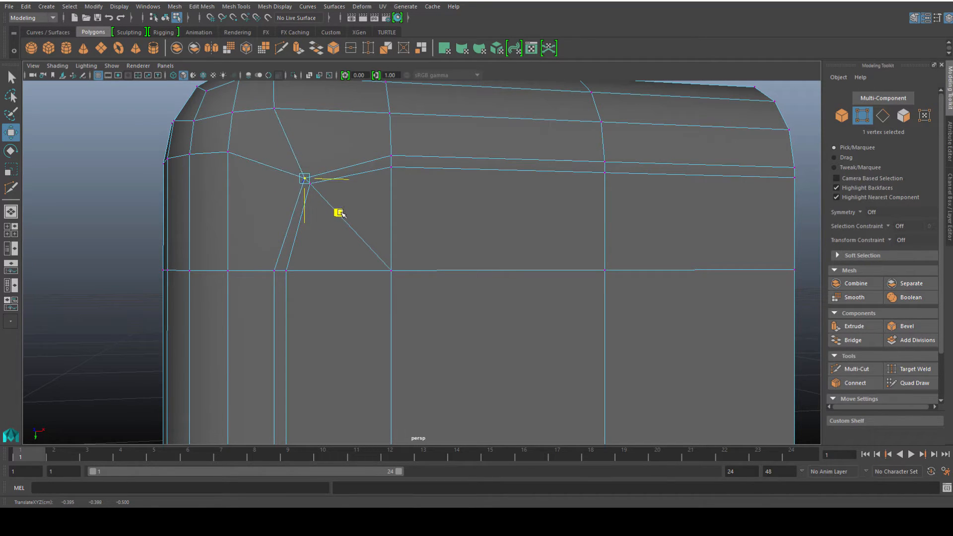
left_click_drag(206, 212, 294, 216, "alt")
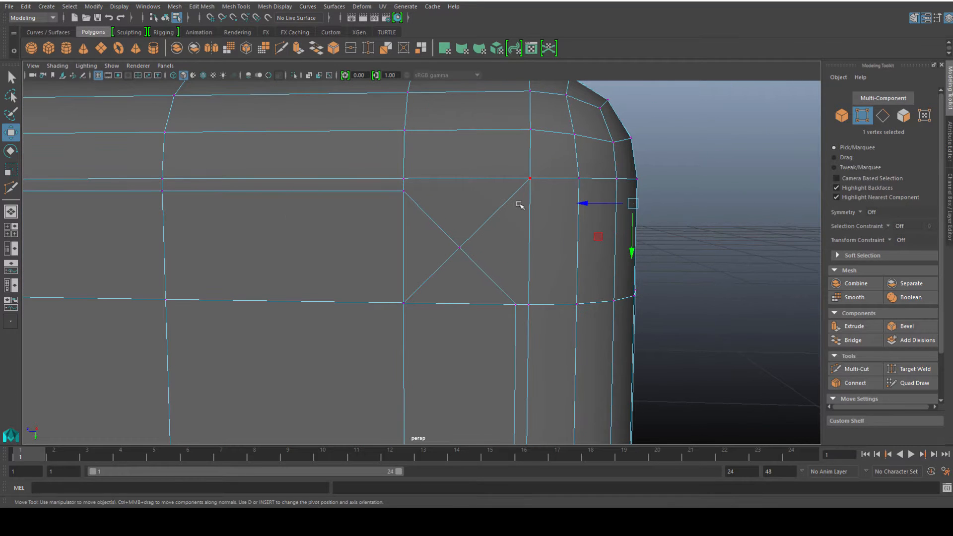
left_click(459, 249)
left_click_drag(425, 278, 462, 244)
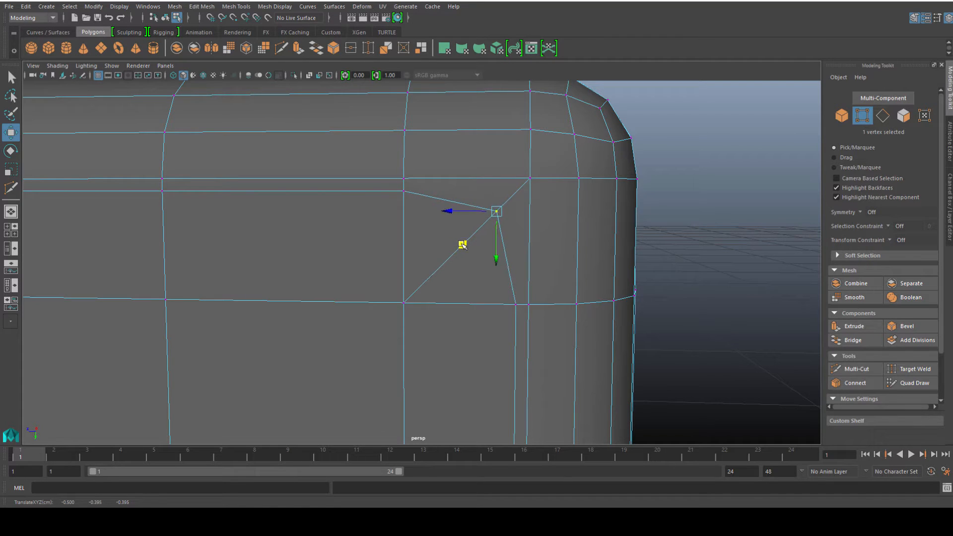
left_click(529, 180)
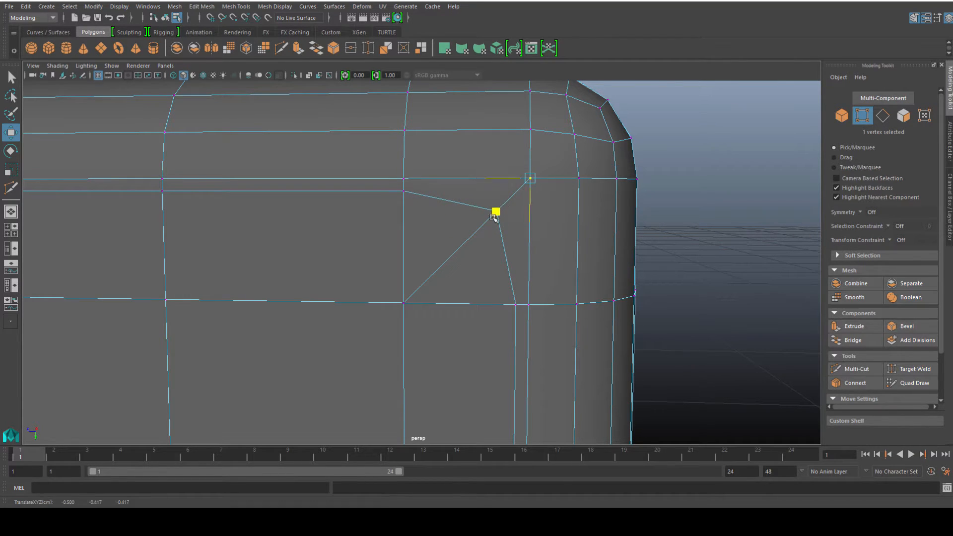
left_click_drag(495, 213, 470, 241)
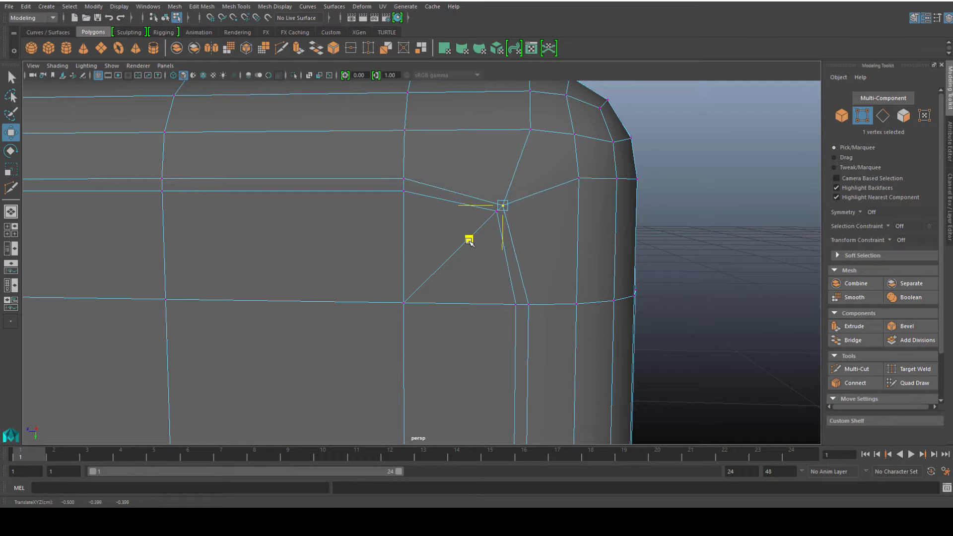
Move the top face's X center vertex toward the beveled corner.
left_click_drag(520, 171, 549, 226, "alt")
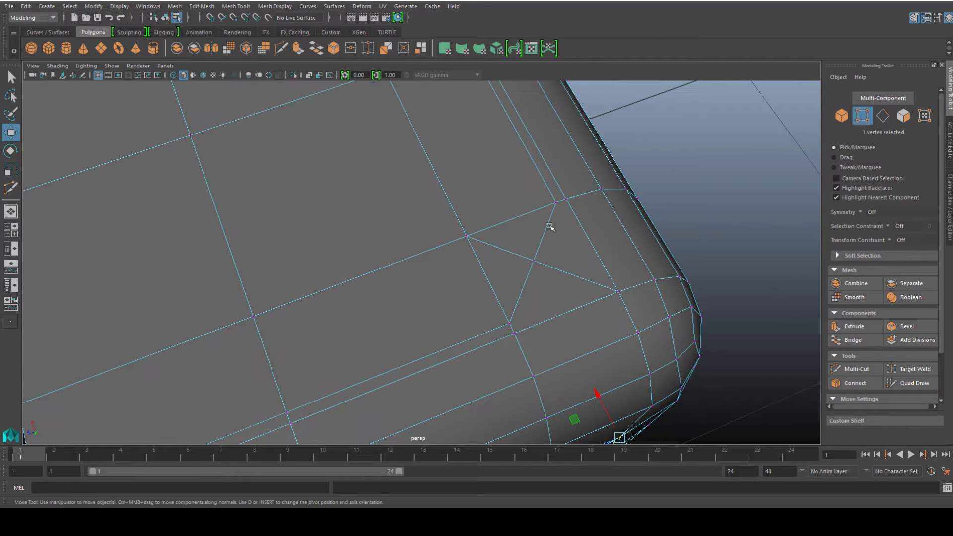
left_click(528, 261)
left_click_drag(490, 246, 519, 256)
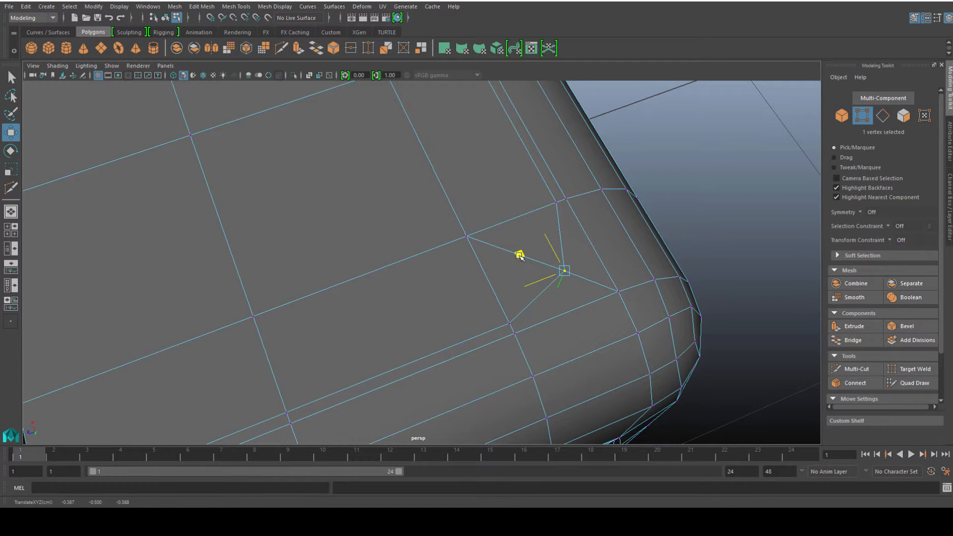
left_click(617, 292)
left_click_drag(575, 273, 529, 259)
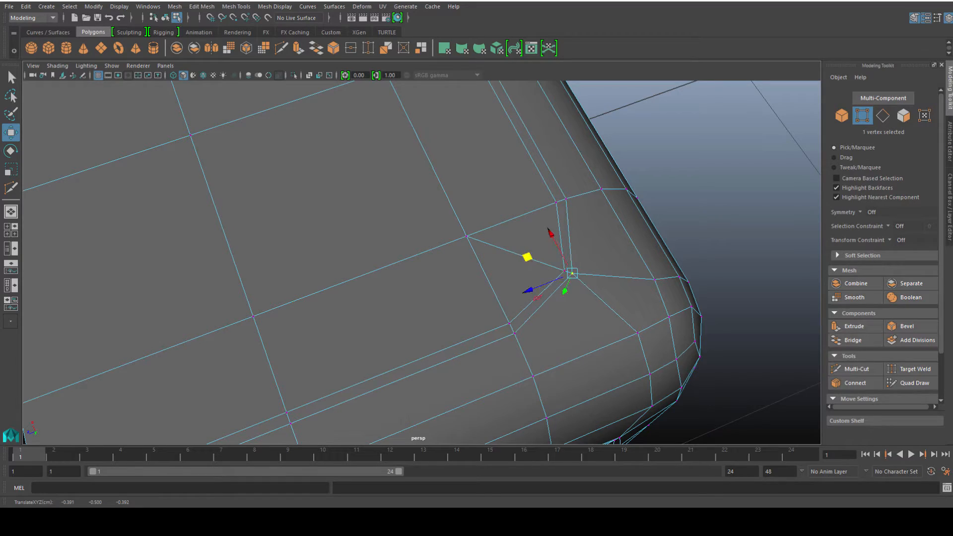
Orbit around and examine the red reference die's rounded corners and pips.
right_click_drag(706, 231, 513, 241, "alt")
left_click_drag(513, 240, 520, 289, "alt")
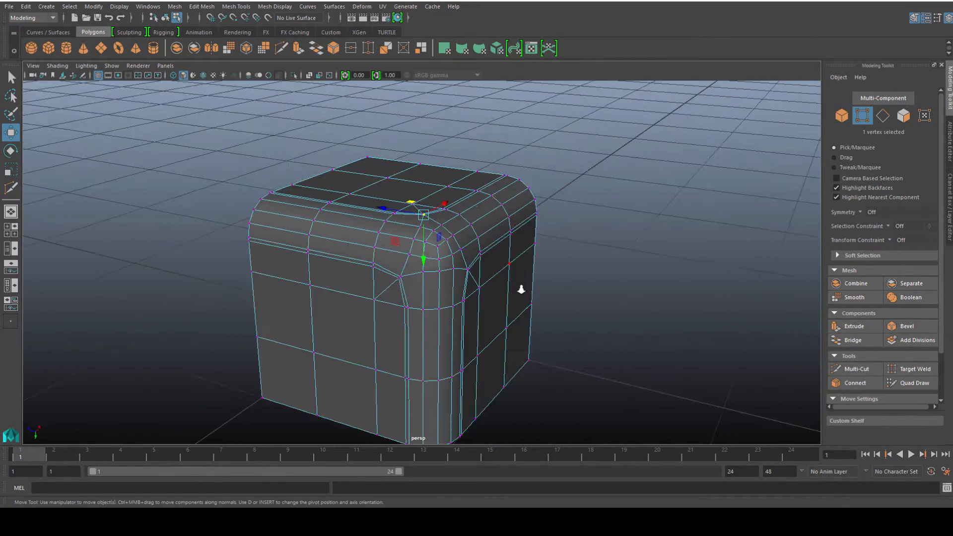
middle_click_drag(586, 268, 315, 240, "alt")
scroll(357, 260, "down", 3)
left_click_drag(409, 285, 432, 288, "alt")
right_click_drag(655, 290, 619, 291)
middle_click_drag(619, 291, 536, 225, "alt")
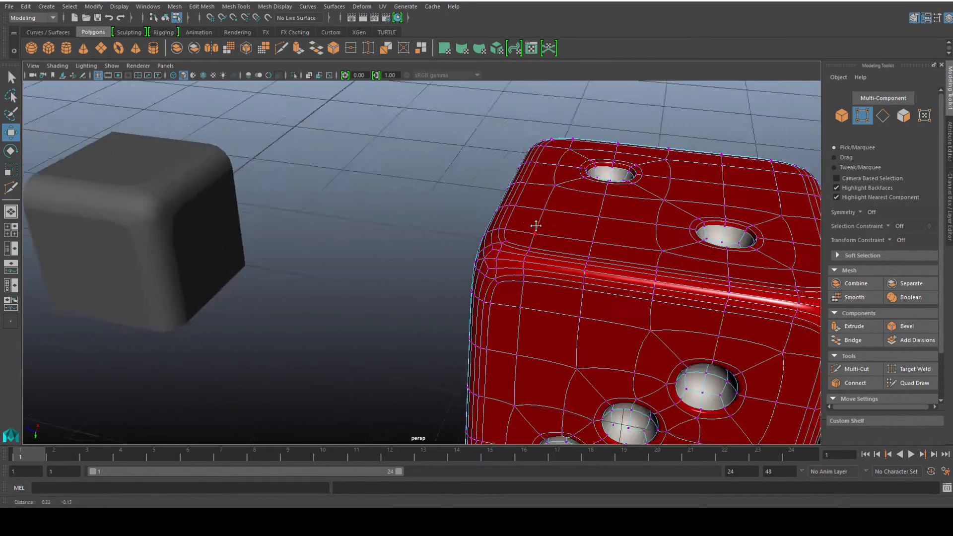
left_click_drag(536, 225, 514, 225, "alt")
right_click_drag(517, 224, 560, 209)
scroll(596, 187, "up", 3)
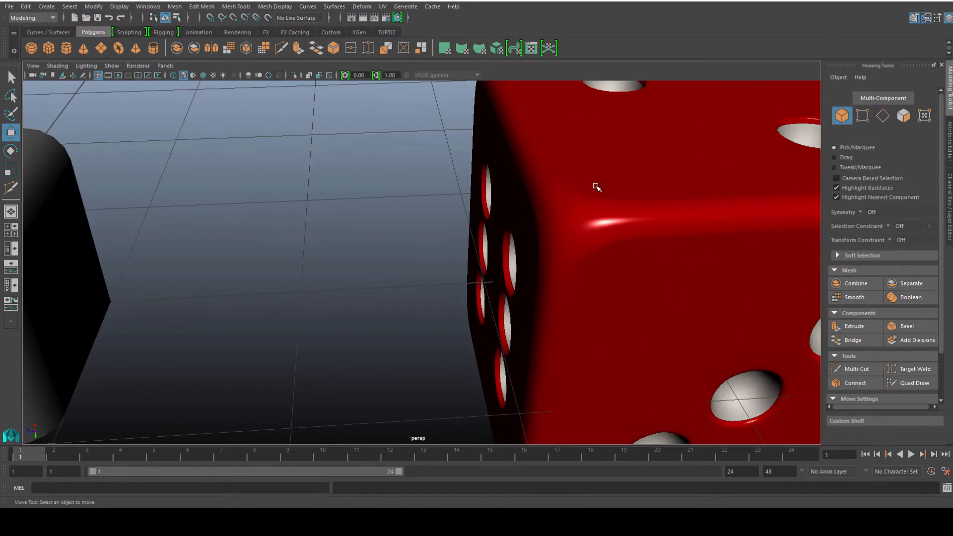
middle_click_drag(595, 187, 443, 221, "alt")
left_click_drag(443, 222, 471, 220, "alt")
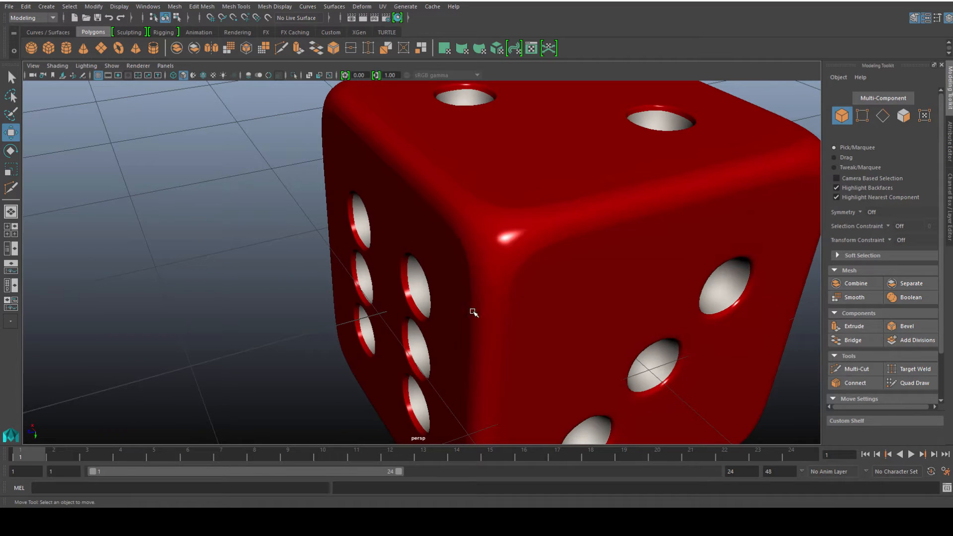
scroll(330, 266, "down", 3)
middle_click_drag(329, 266, 598, 234, "alt")
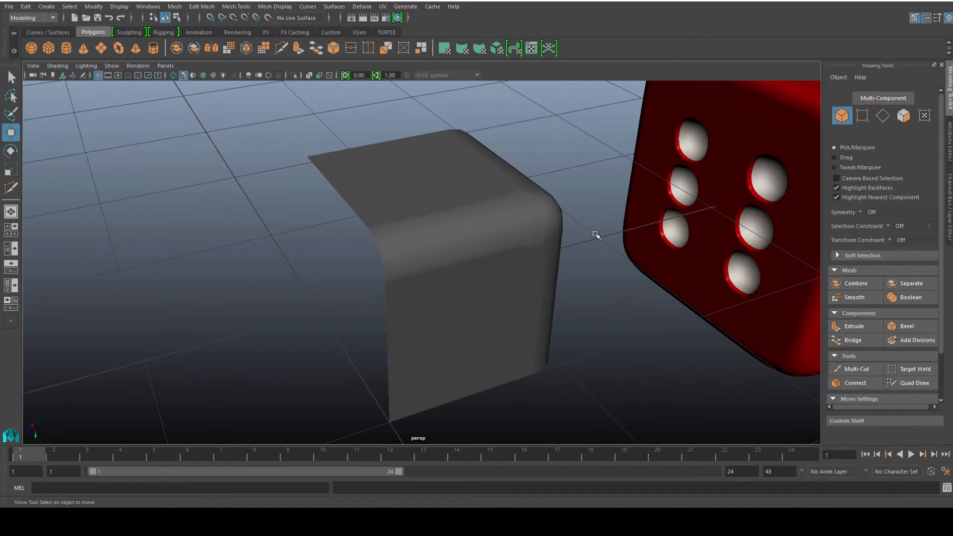
scroll(476, 273, "up", 2)
middle_click_drag(476, 272, 272, 250, "alt")
Frame the rounded cube and inspect it in smooth preview before returning to the low-poly display.
left_click(272, 249)
key("f")
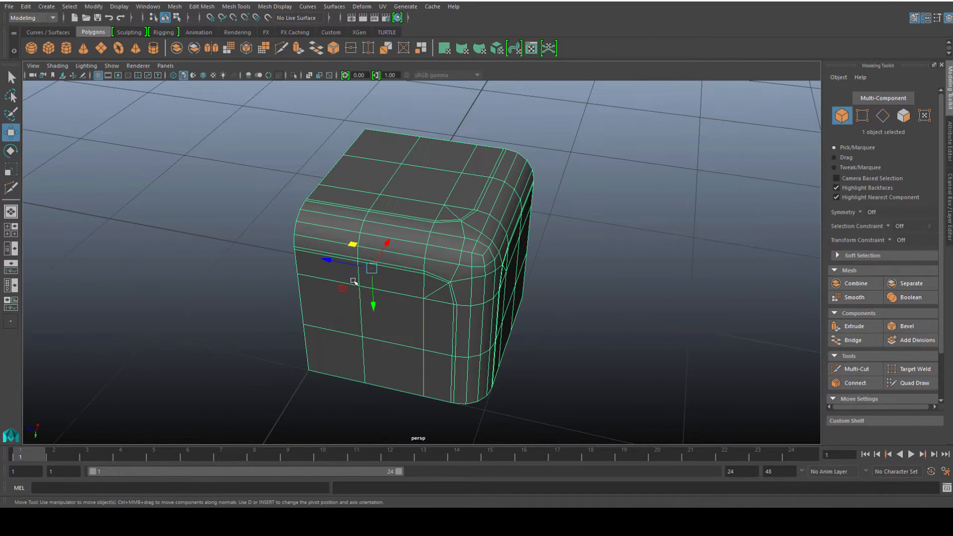
key("3")
left_click(543, 300)
scroll(391, 215, "up", 3)
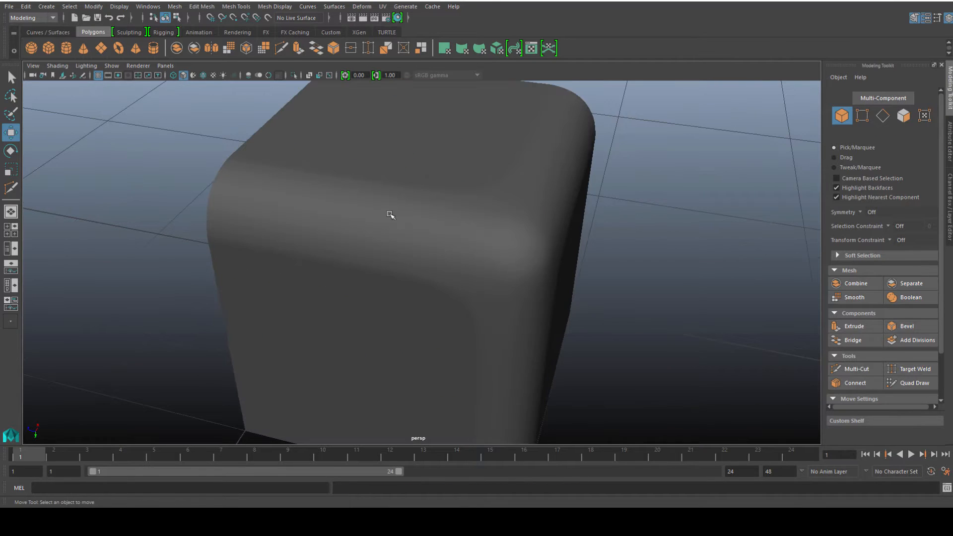
left_click_drag(391, 215, 429, 208, "alt")
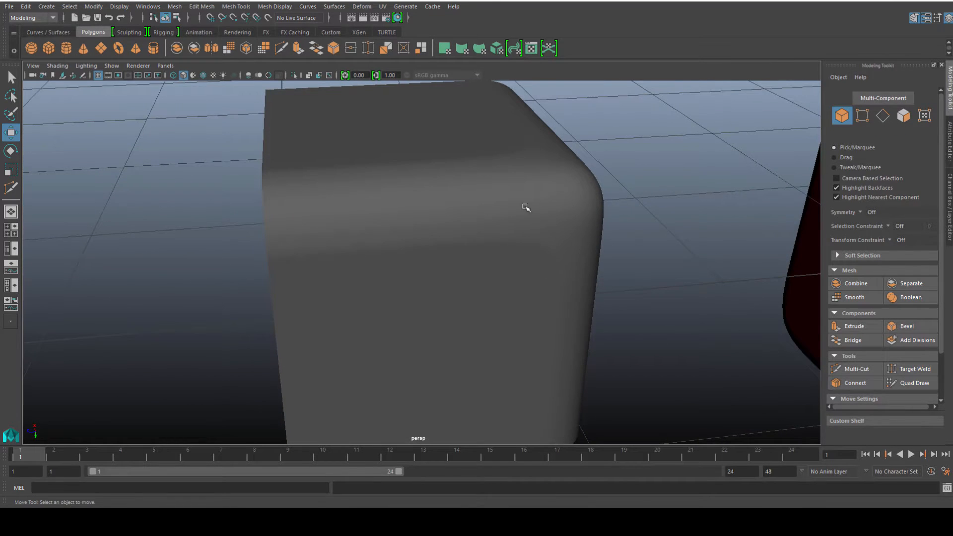
left_click_drag(525, 208, 416, 272, "alt")
left_click_drag(526, 219, 443, 259, "alt")
left_click(450, 219)
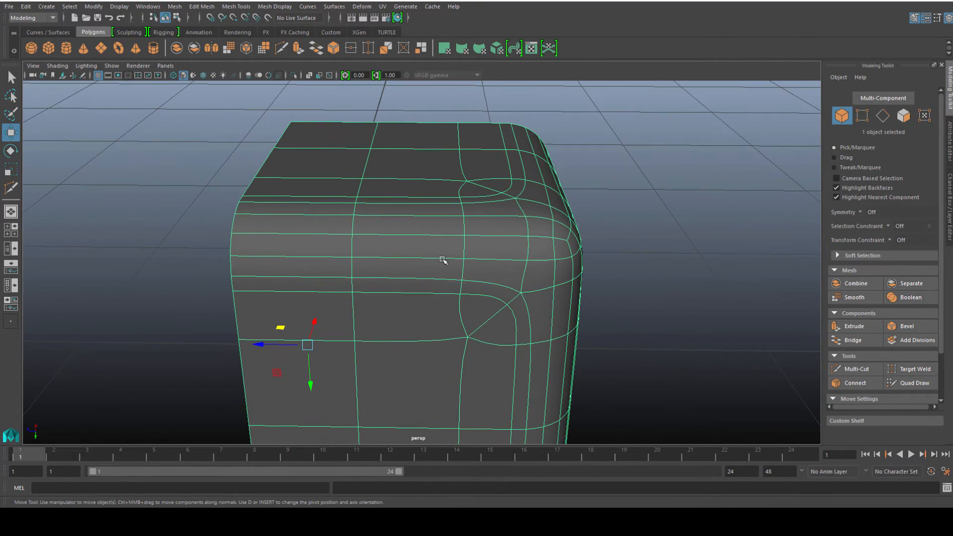
key("1")
Select and inspect edges around the corner section from several angles.
right_click_drag(451, 260, 474, 255, "alt")
left_click_drag(509, 199, 527, 206, "alt")
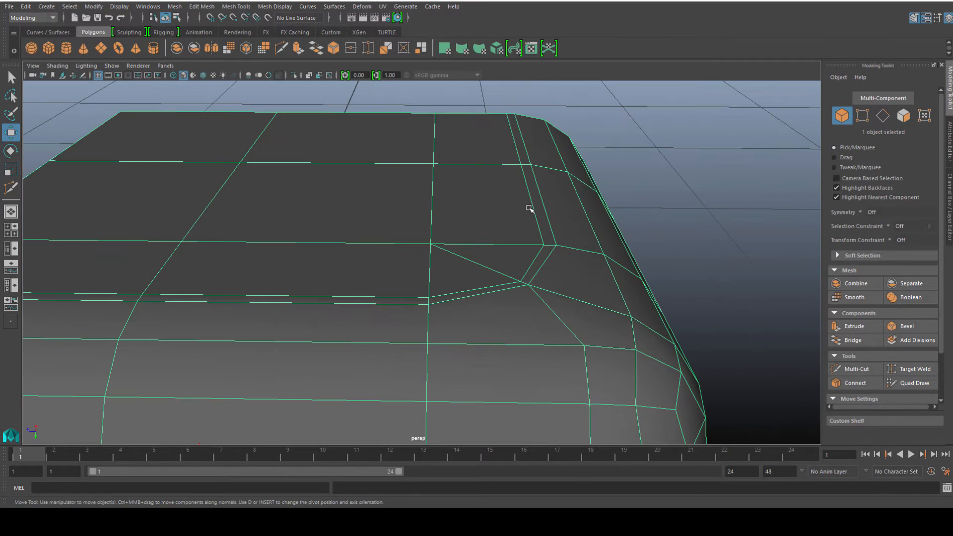
right_click_drag(533, 204, 531, 178)
double_click(538, 195)
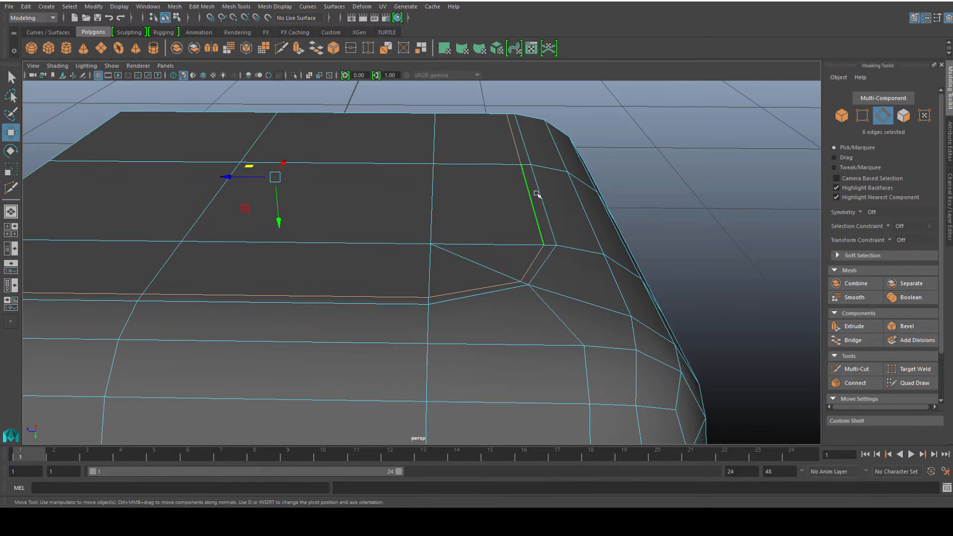
left_click(387, 293)
left_click(535, 217)
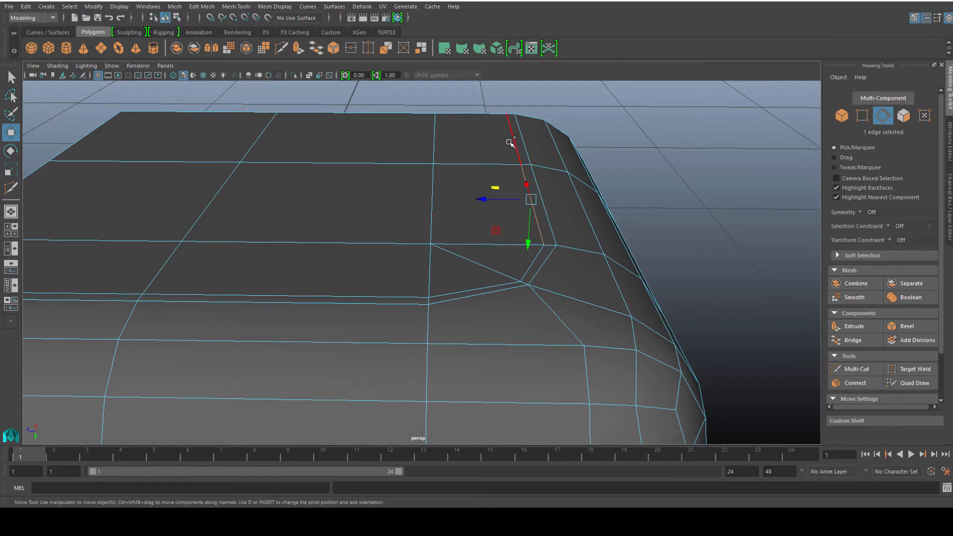
left_click(512, 140, "shift")
left_click(457, 164)
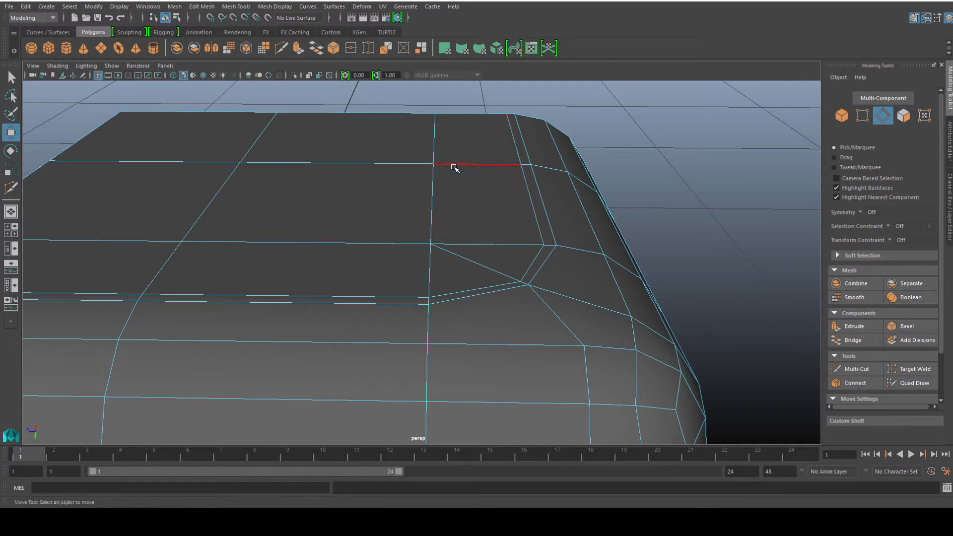
key("ctrl+z")
left_click_drag(477, 164, 483, 166)
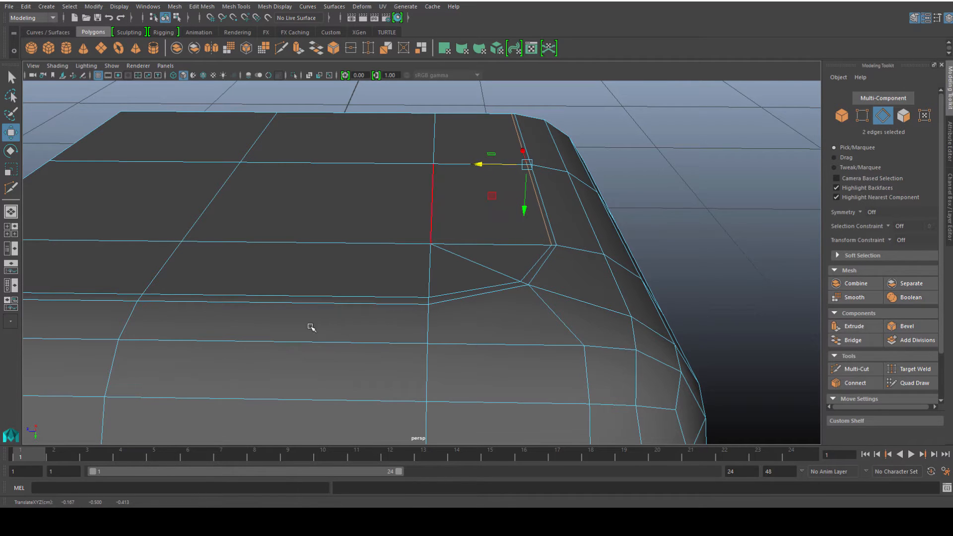
left_click(319, 298)
left_click_drag(365, 312, 323, 311, "alt")
middle_click_drag(323, 311, 435, 346, "alt")
left_click(243, 234, "shift")
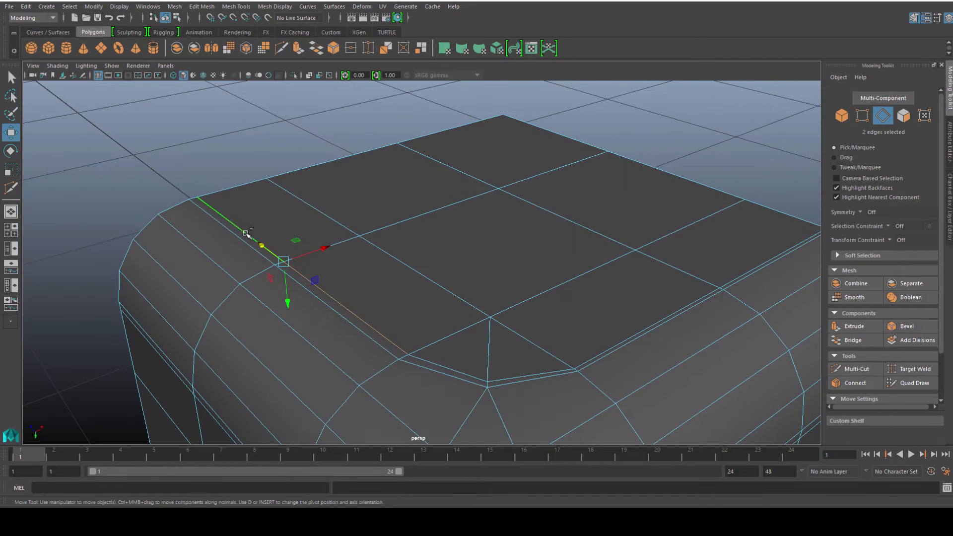
left_click_drag(326, 248, 379, 344)
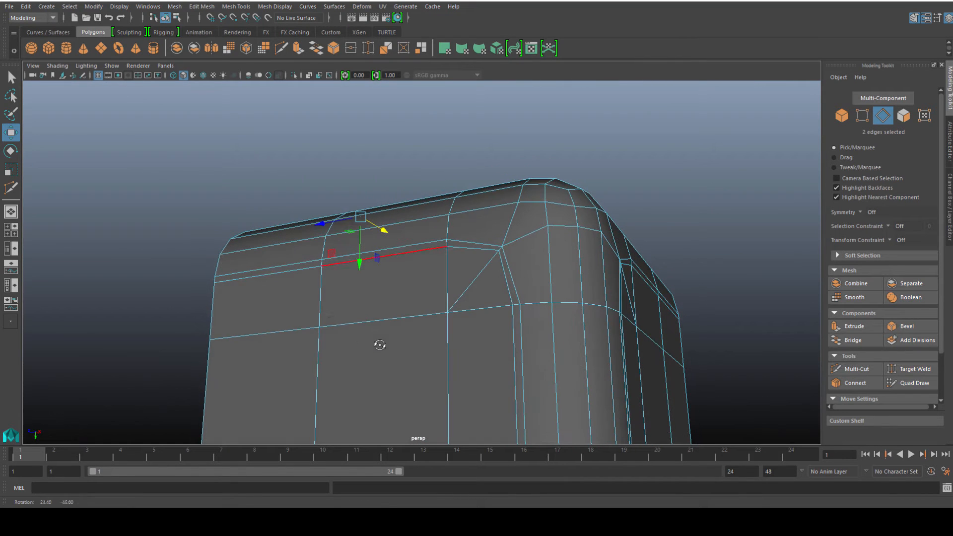
left_click(275, 273)
left_click(347, 262, "shift")
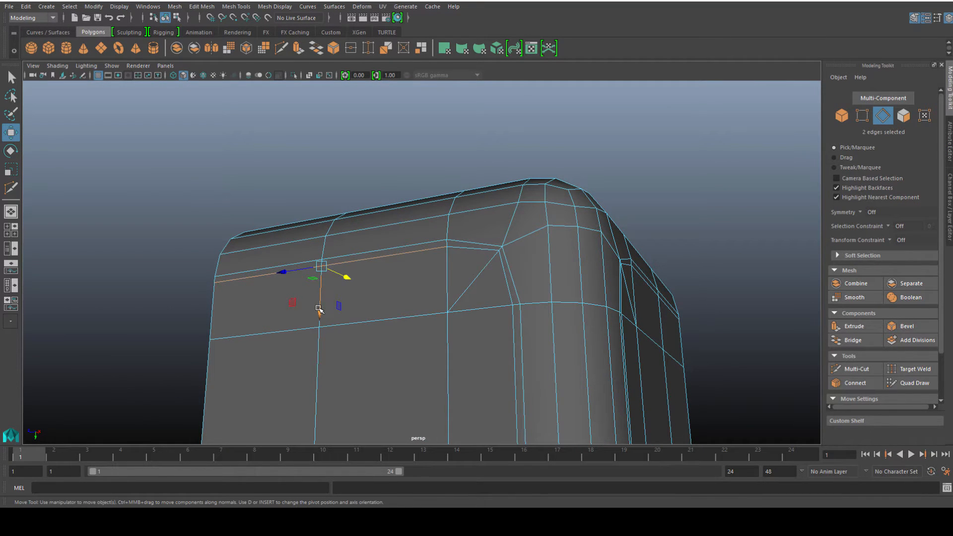
left_click_drag(319, 309, 319, 304)
middle_click_drag(519, 364, 481, 243, "alt")
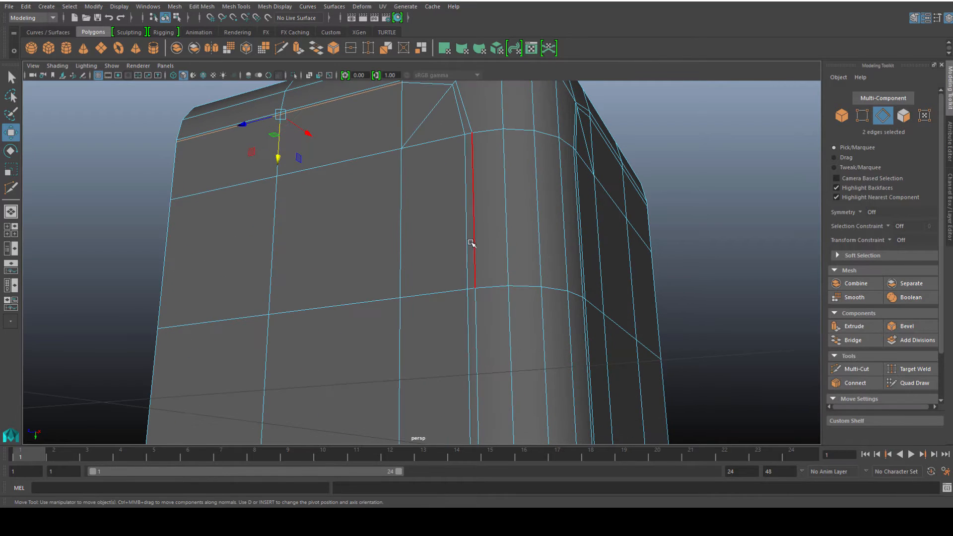
left_click(464, 246)
middle_click_drag(462, 341, 463, 253, "alt")
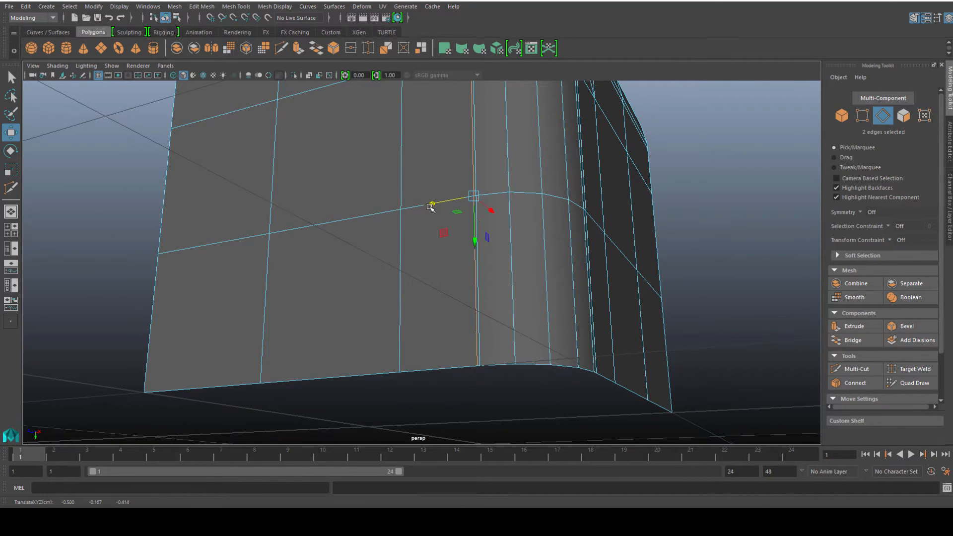
middle_click_drag(422, 143, 400, 202, "alt")
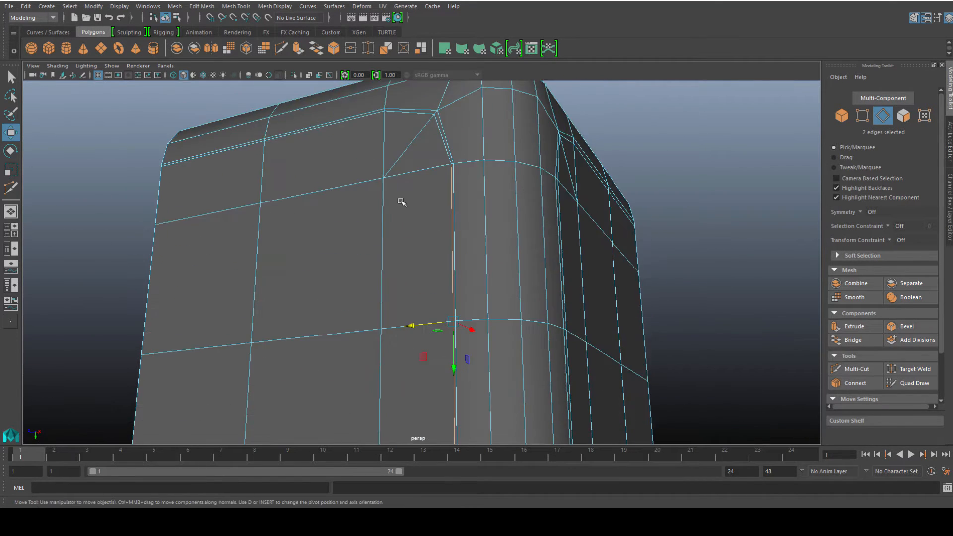
left_click_drag(400, 202, 469, 239, "alt")
middle_click_drag(469, 240, 425, 215, "alt")
mouse_move(412, 217)
left_mouse_down("alt")
mouse_move(426, 219)
mouse_move(406, 220)
left_mouse_up("alt")
right_click_drag(477, 180, 521, 166)
left_click(763, 226)
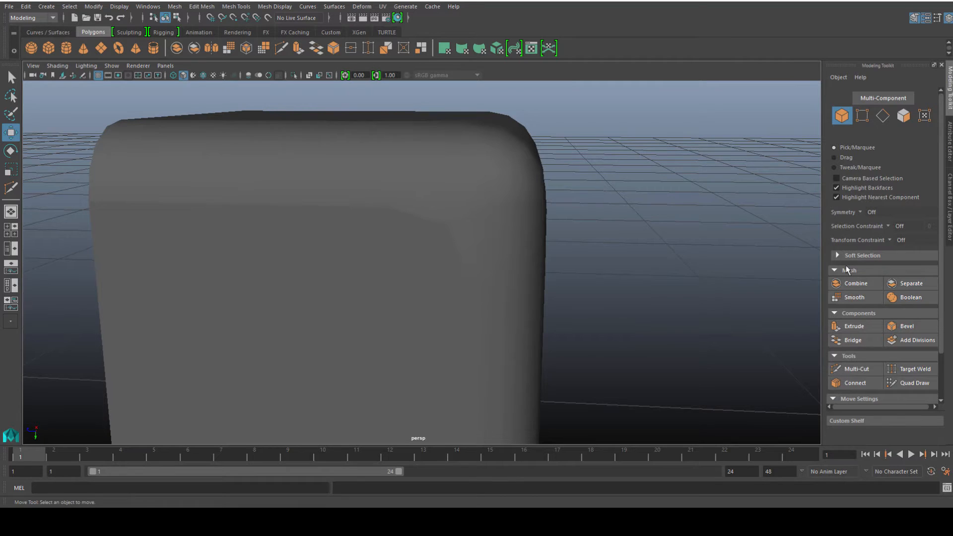
Inspect the corner's edge flow in smooth preview with the wireframe shown.
left_click_drag(506, 186, 412, 222, "alt")
left_click(416, 280)
middle_click_drag(350, 262, 391, 252, "alt")
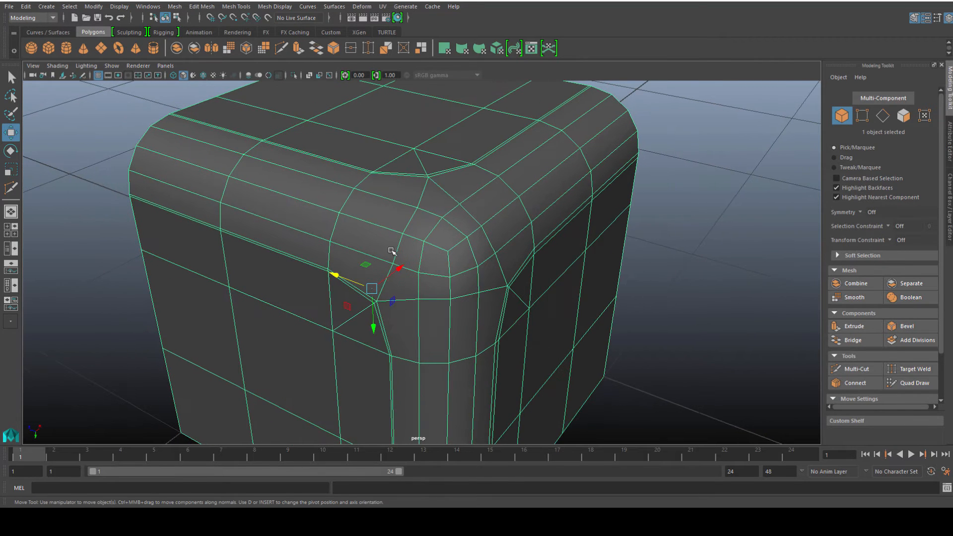
key("3")
left_click(111, 201)
left_click_drag(245, 240, 323, 223, "alt")
left_click(400, 259)
left_click_drag(435, 259, 398, 263, "alt")
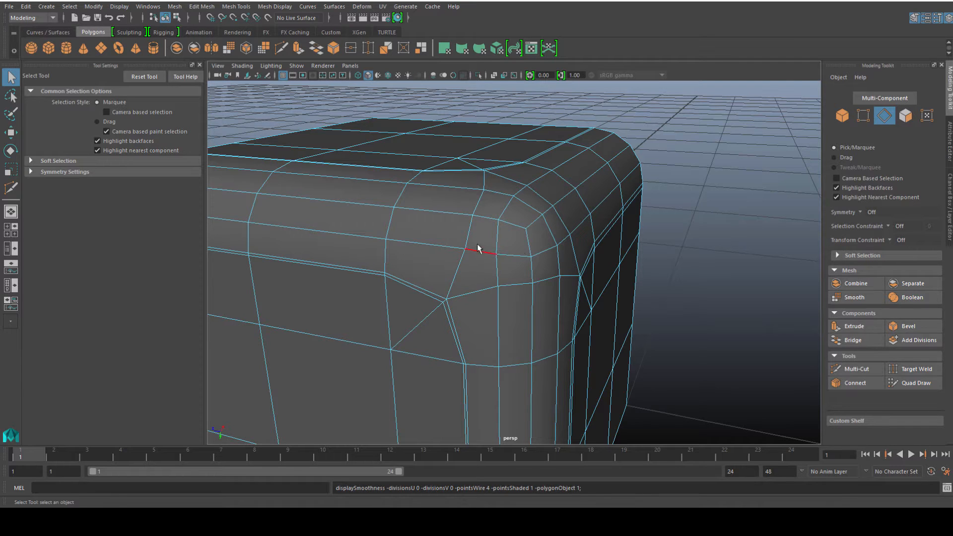
Select the edge loop running through the corner's diagonal cut and slightly scale and move it.
left_click(461, 262)
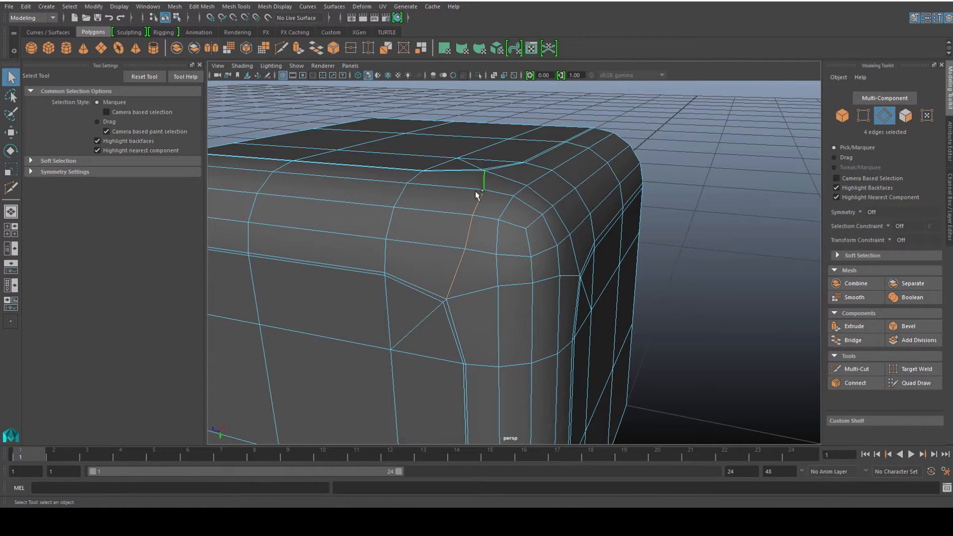
key("r")
left_click_drag(433, 226, 481, 233)
left_click_drag(459, 268, 476, 262, "alt")
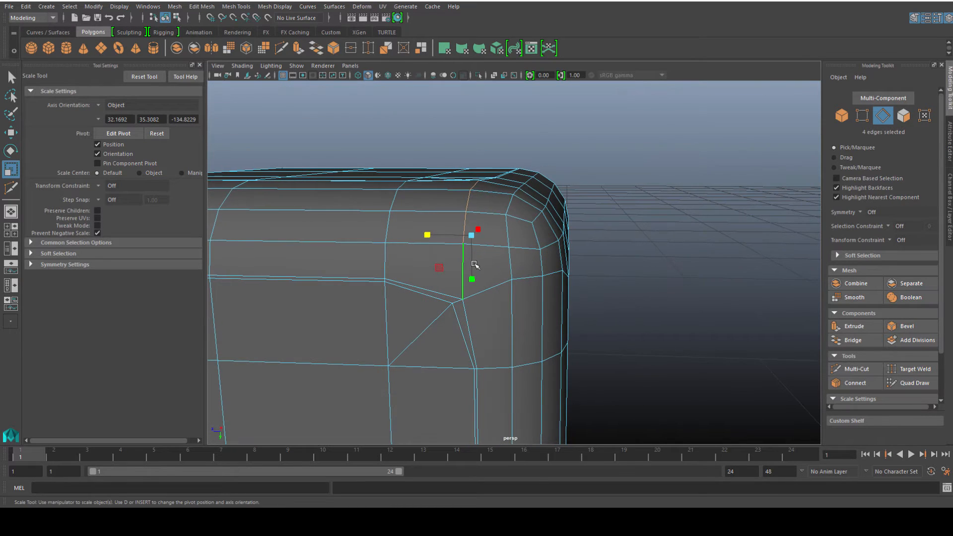
key("w")
left_click_drag(428, 236, 424, 235)
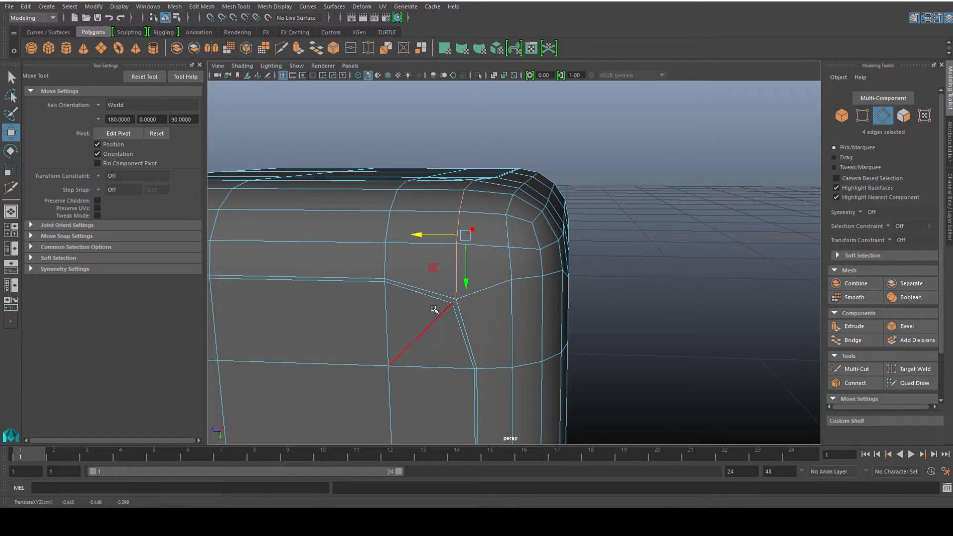
left_click_drag(474, 285, 551, 182, "alt")
left_click(551, 183)
key("q")
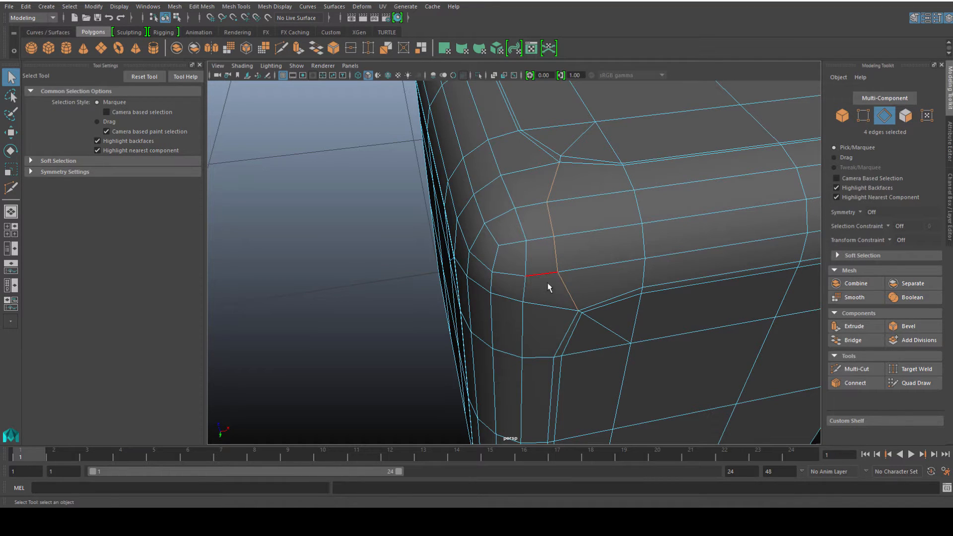
Scale the selected corner edges inward slightly and move them up toward the corner.
key("r")
left_click_drag(599, 232, 560, 240)
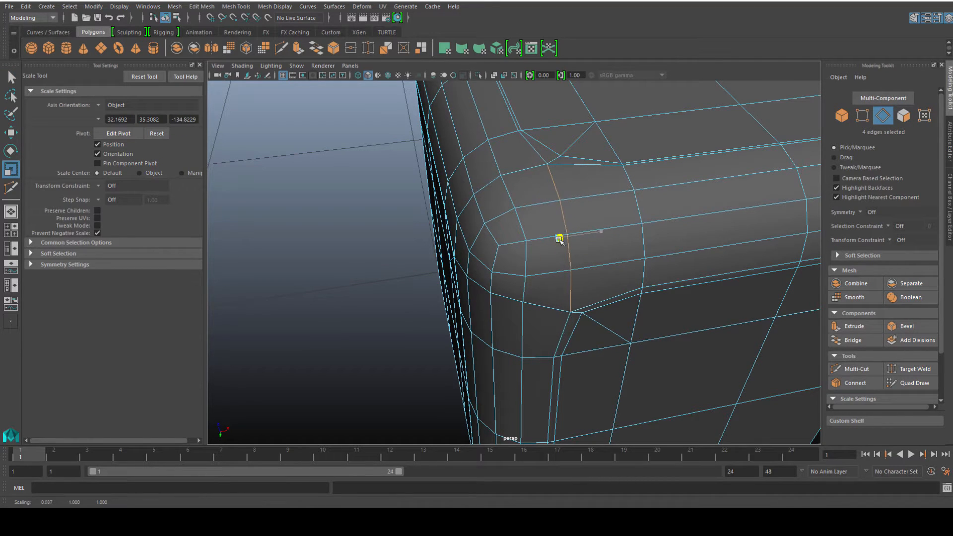
key("w")
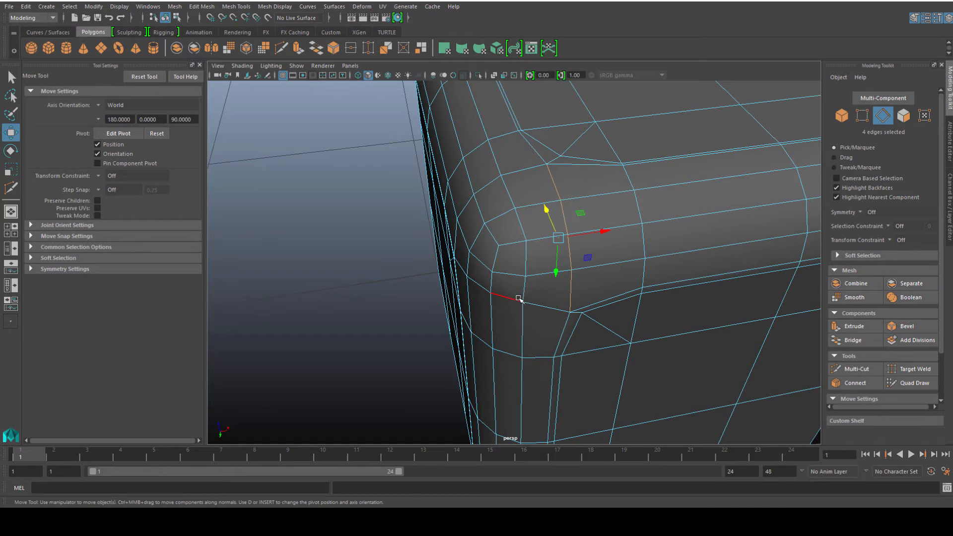
left_click_drag(519, 298, 571, 273, "alt")
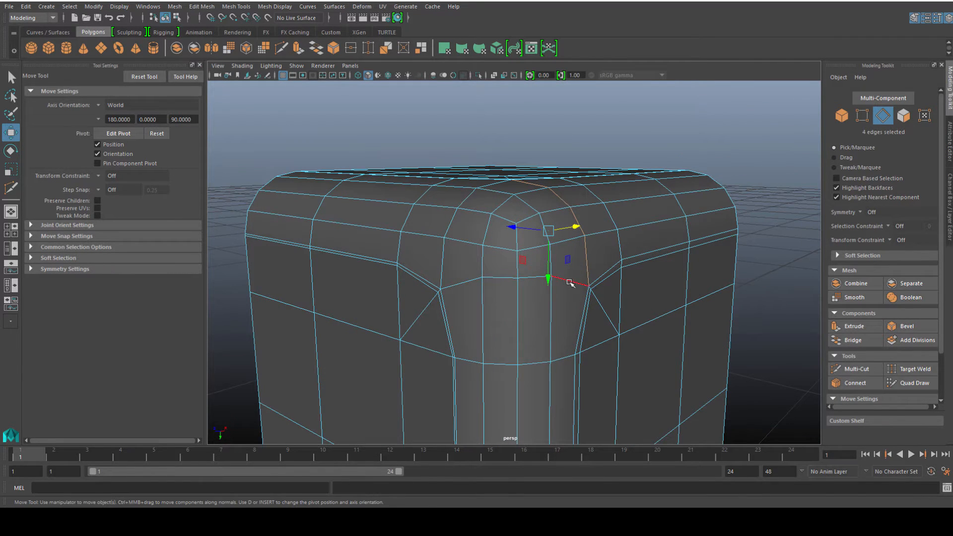
Select the horizontal edge loop below the corner, flatten it by scaling and move it down.
left_click(570, 283)
key("q")
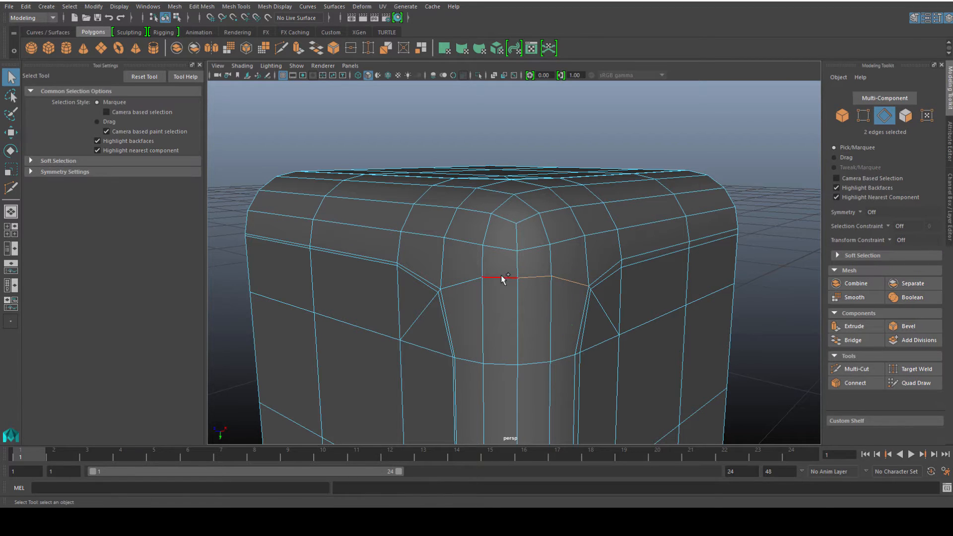
left_click(463, 284, "shift")
key("r")
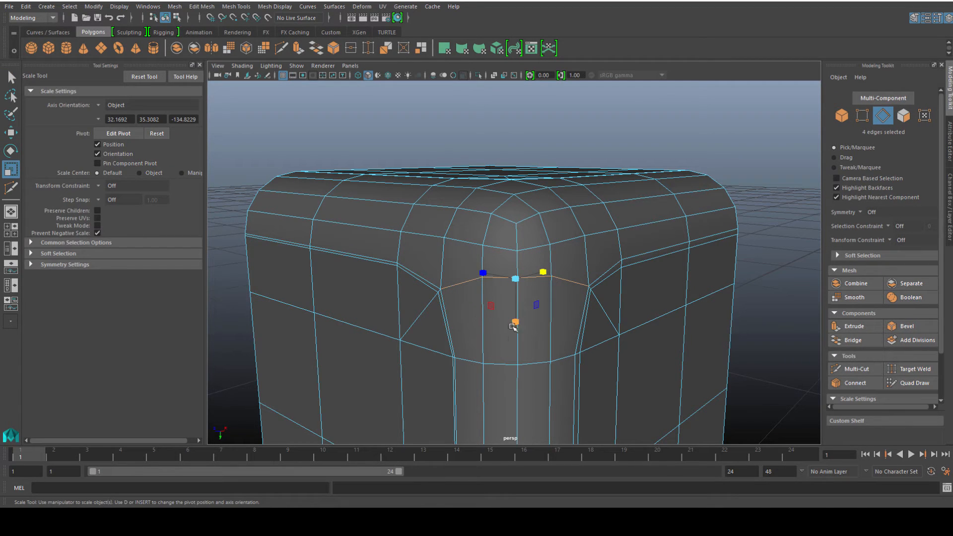
left_click_drag(518, 318, 517, 278)
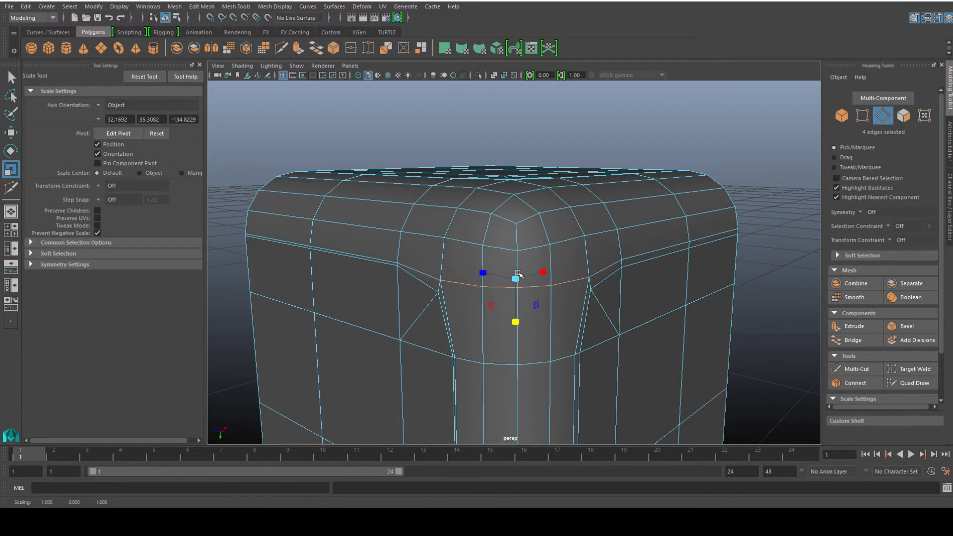
key("w")
scroll(517, 326, "up", 3)
left_click_drag(517, 330, 520, 354, "alt")
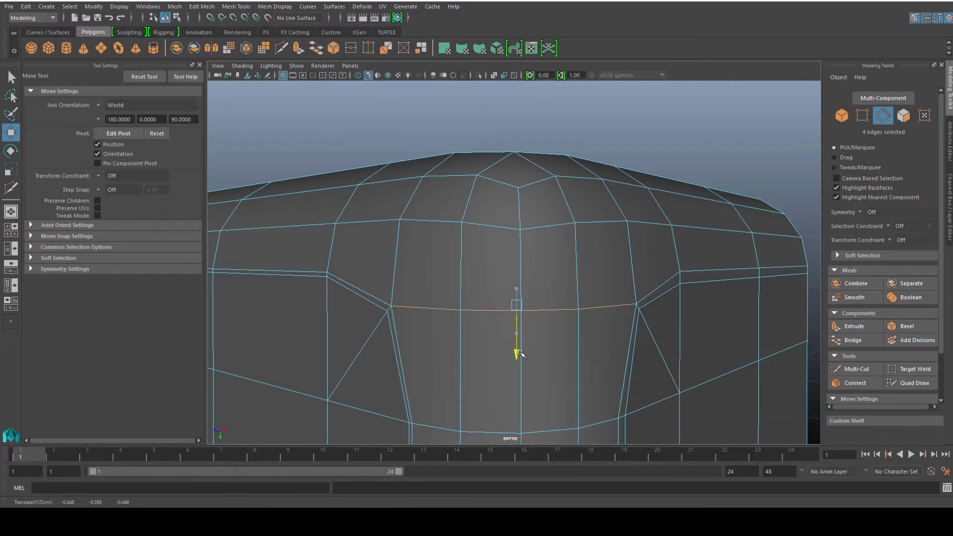
Inspect the corner in smooth preview from several angles.
left_click_drag(581, 352, 557, 304, "alt")
left_click(610, 318)
scroll(611, 319, "up", 5)
right_click_drag(531, 240, 564, 208)
scroll(536, 228, "down", 6)
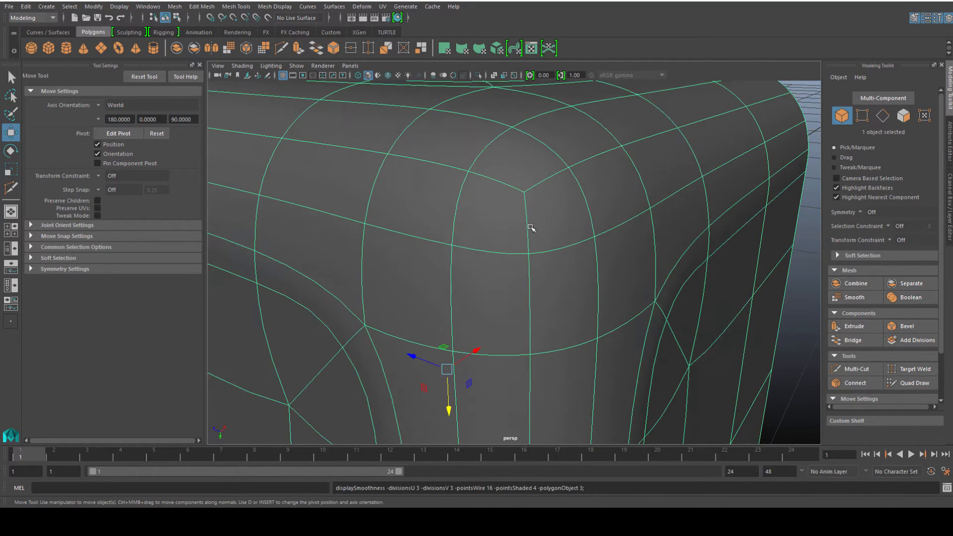
left_click_drag(534, 233, 478, 234, "alt")
scroll(482, 224, "up", 2)
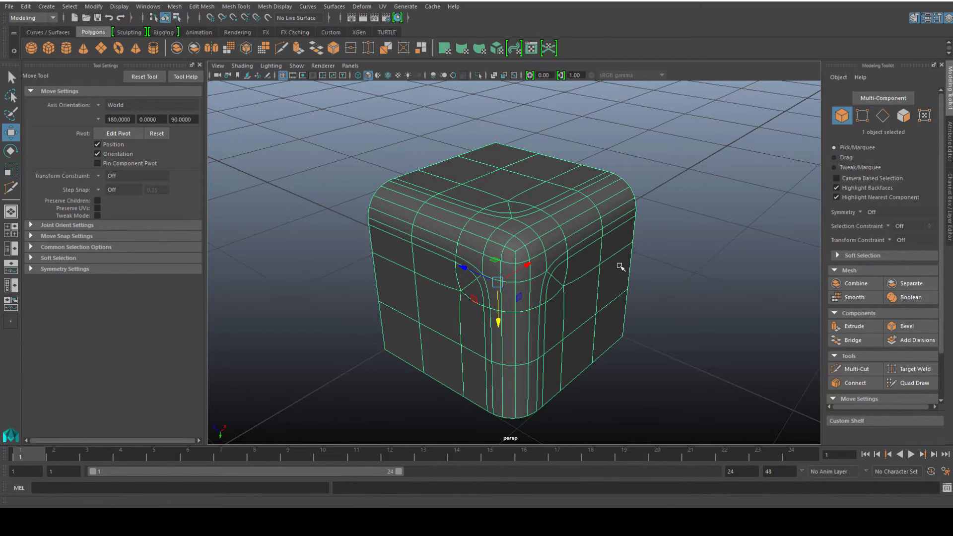
left_click_drag(628, 203, 408, 300, "alt")
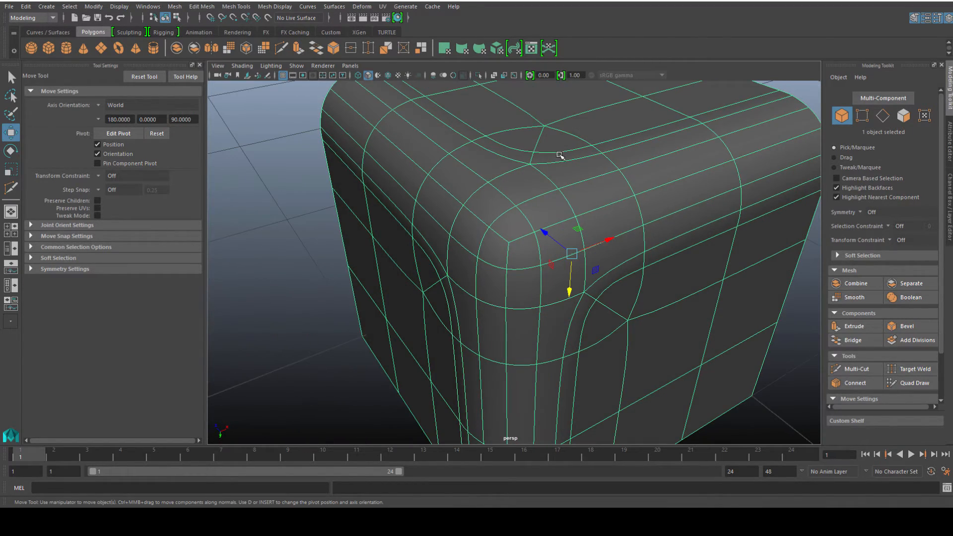
left_click(270, 282)
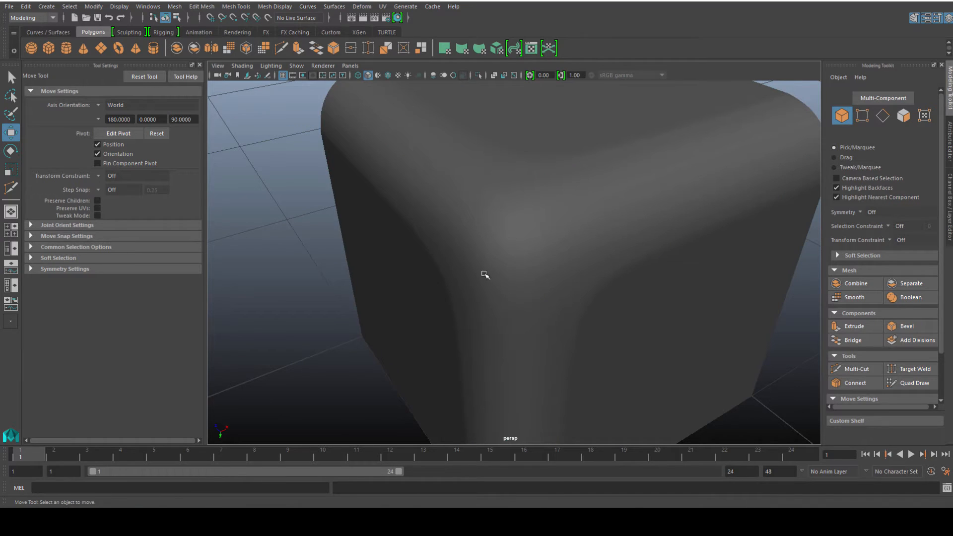
Select the faces covering the rounded corner patch.
left_click(484, 275)
right_click_drag(517, 241, 517, 268)
left_click(510, 251)
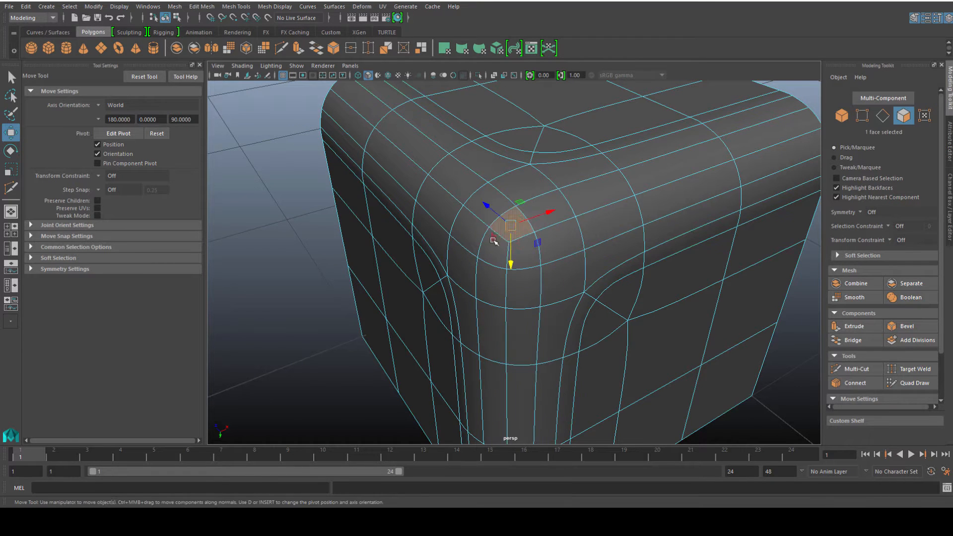
left_click(491, 258, "shift")
key("q")
left_click(517, 261, "shift")
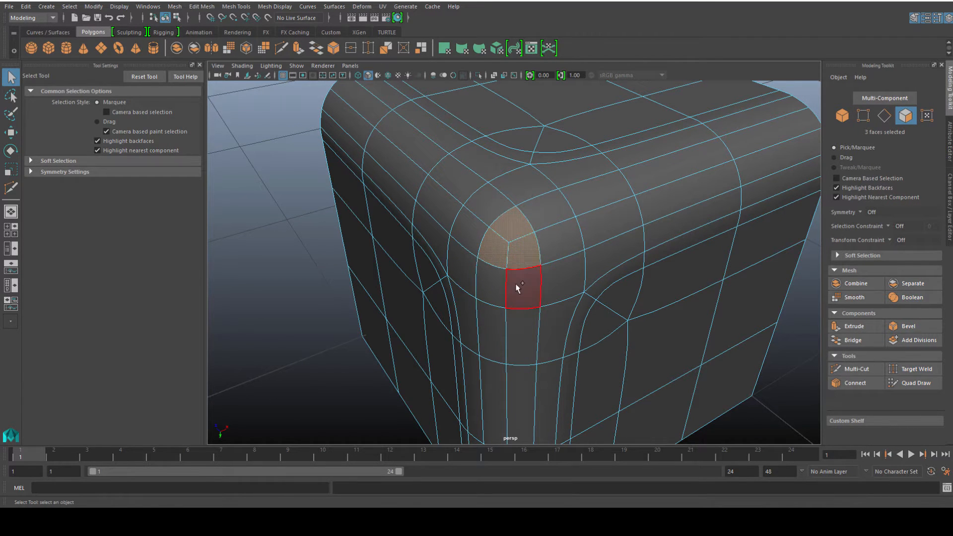
left_click(518, 286, "shift")
left_click(552, 279, "shift")
left_click(555, 250, "shift")
left_click(537, 210, "shift")
left_click(523, 186, "shift")
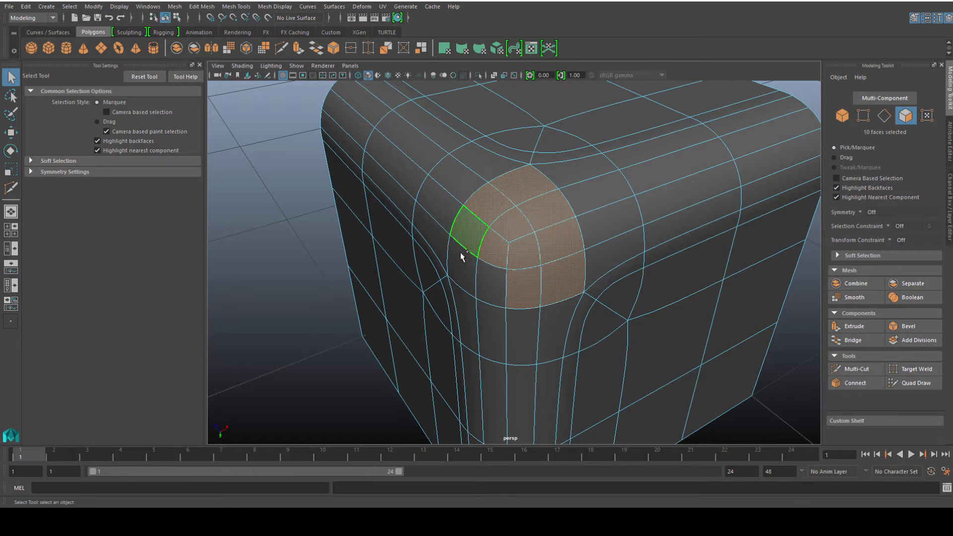
left_click_drag(493, 307, 570, 278, "alt")
Scale the corner faces with the Scale tool's axis orientation set to Component.
left_click(10, 170)
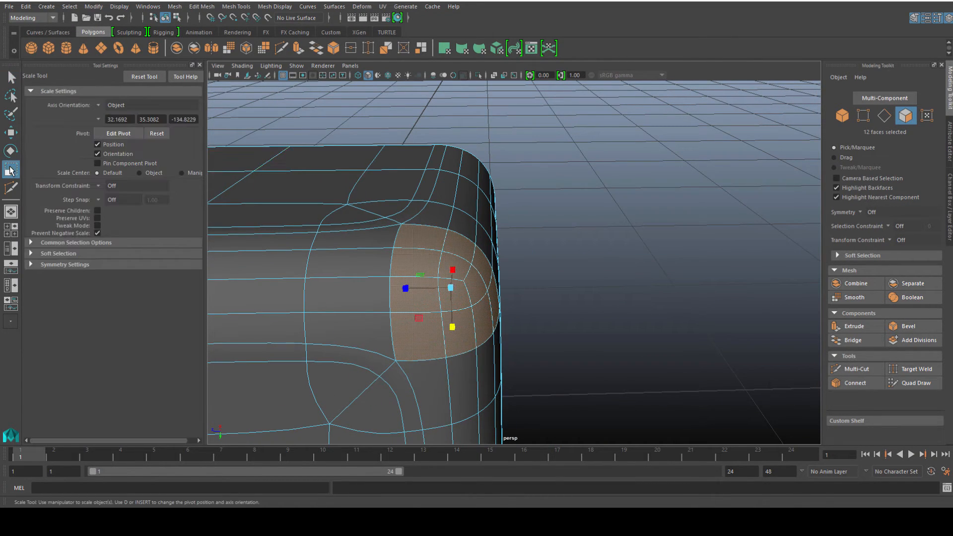
left_click(102, 105)
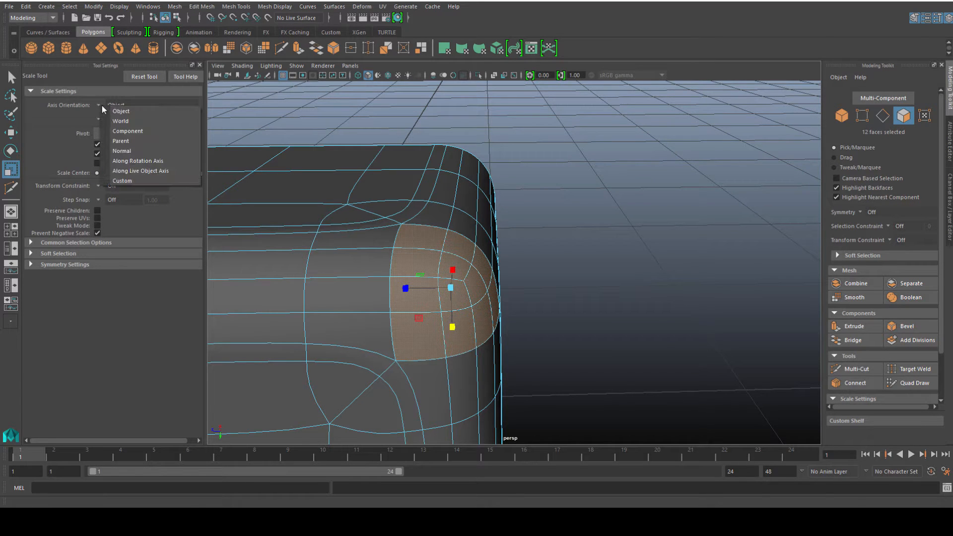
left_click(119, 116)
left_click_drag(358, 286, 310, 280, "alt")
left_click(97, 105)
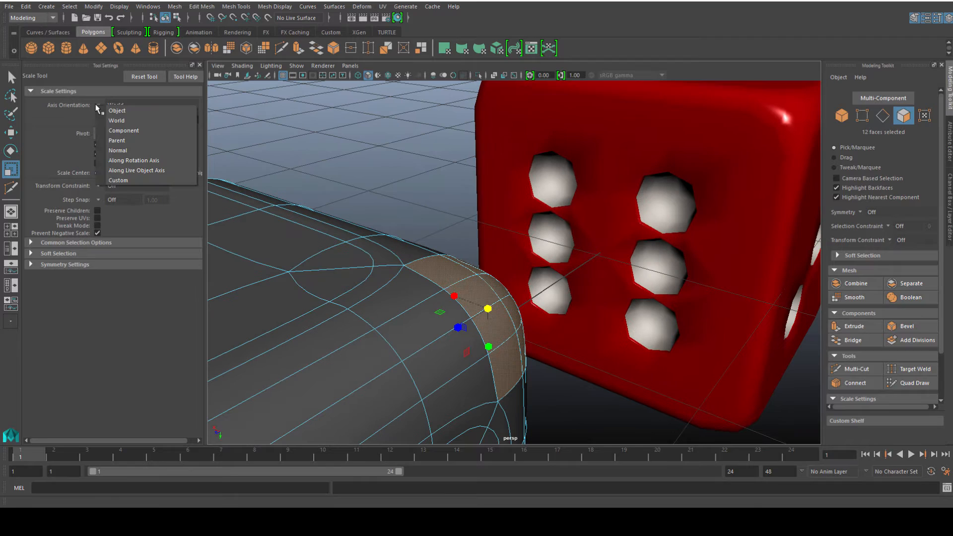
left_click(118, 150)
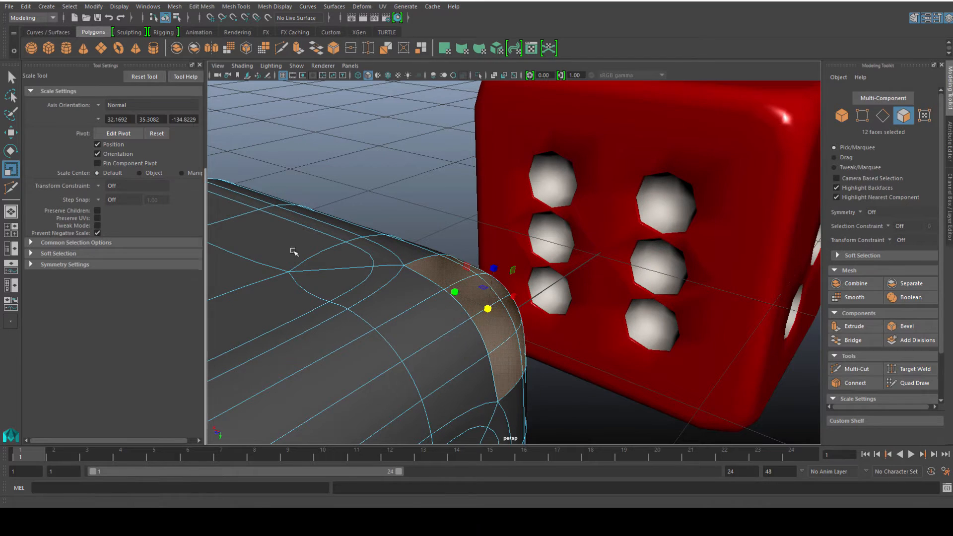
left_click(103, 106)
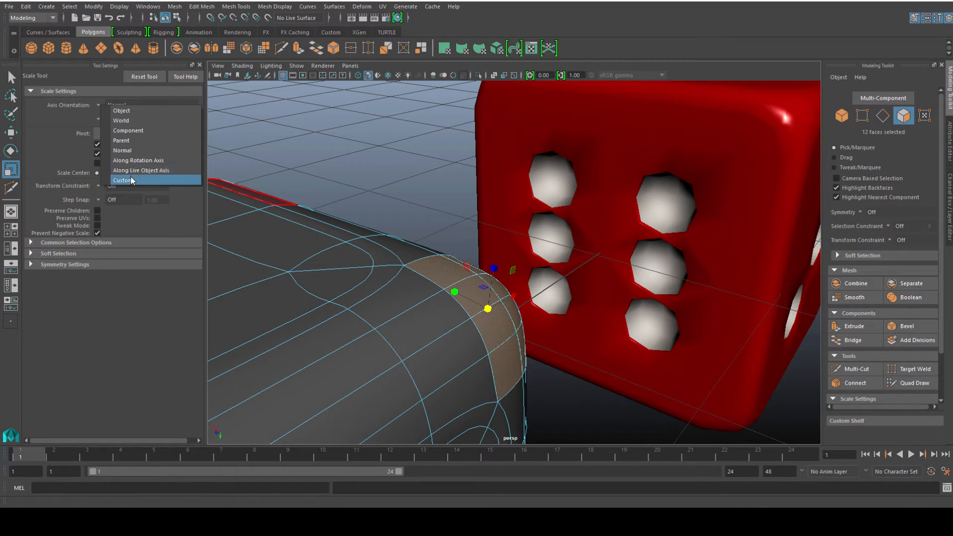
left_click(126, 131)
left_click_drag(387, 277, 513, 267, "alt")
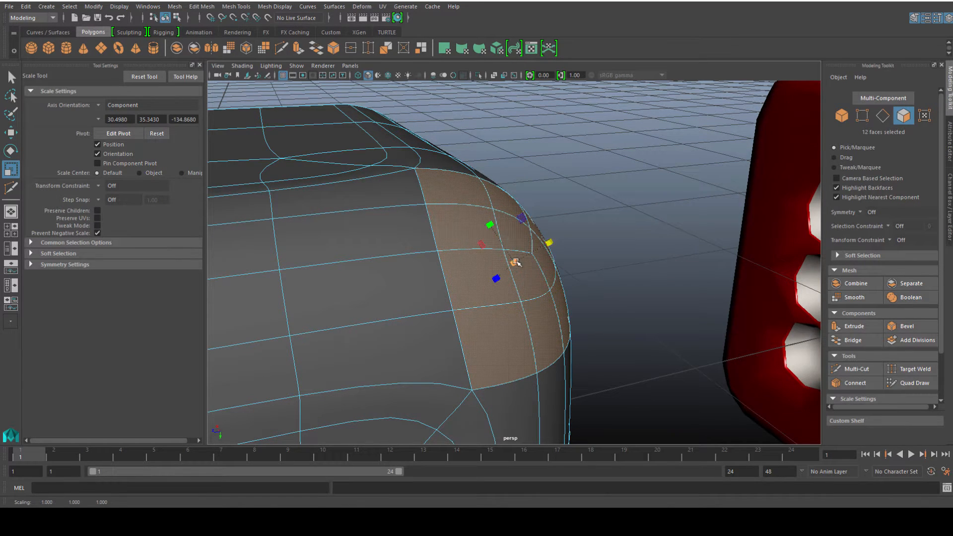
left_click_drag(516, 263, 513, 264)
scroll(513, 267, "down", 3)
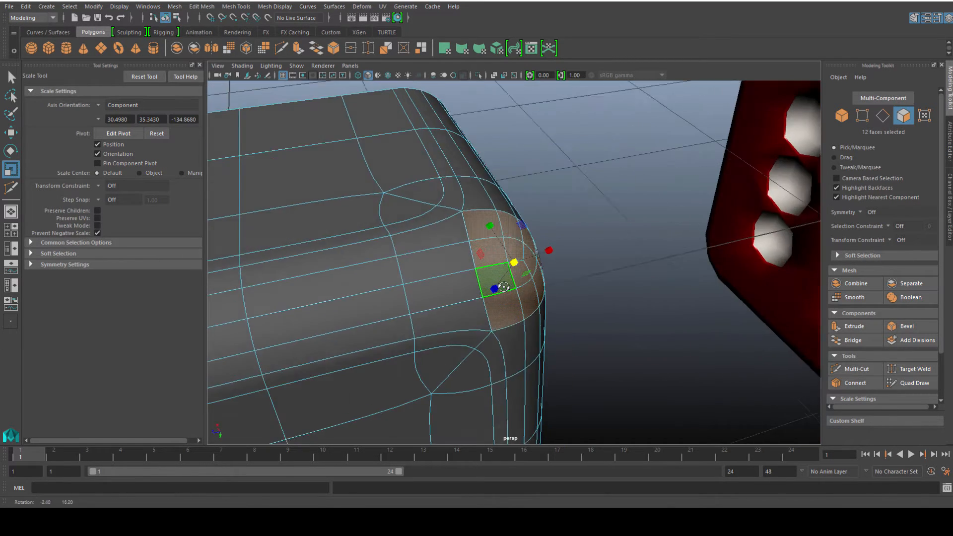
Set the Move tool's axis orientation to Component and pull the corner faces slightly inward.
key("w")
key("f")
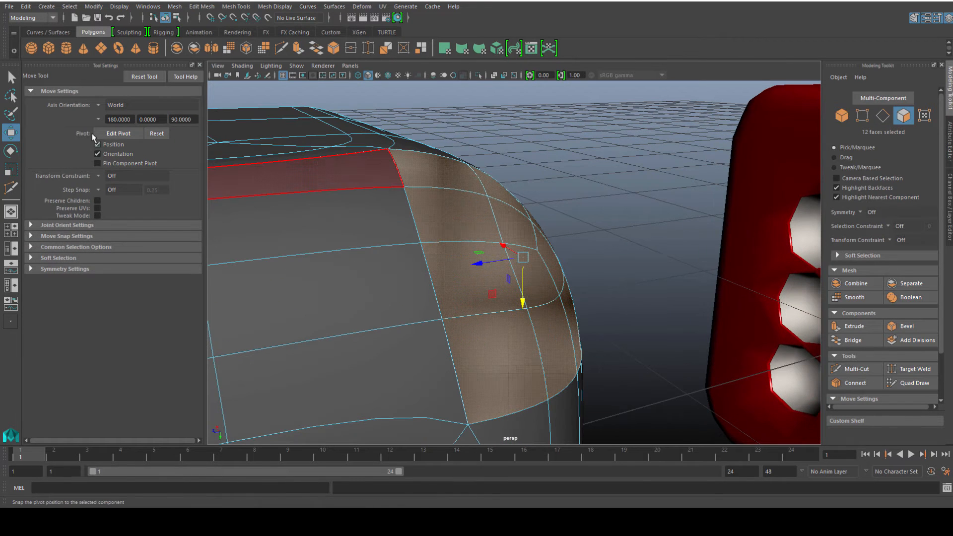
left_click(134, 105)
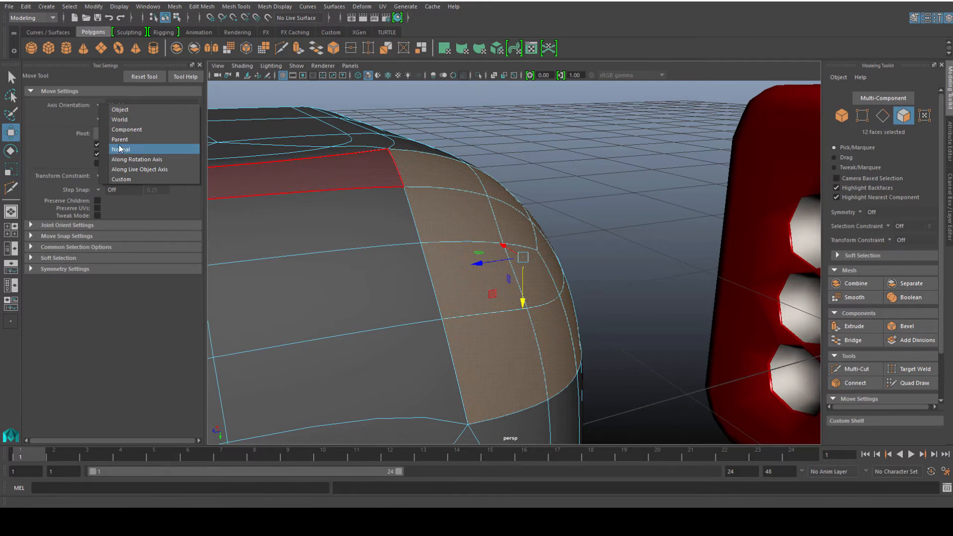
left_click(122, 129)
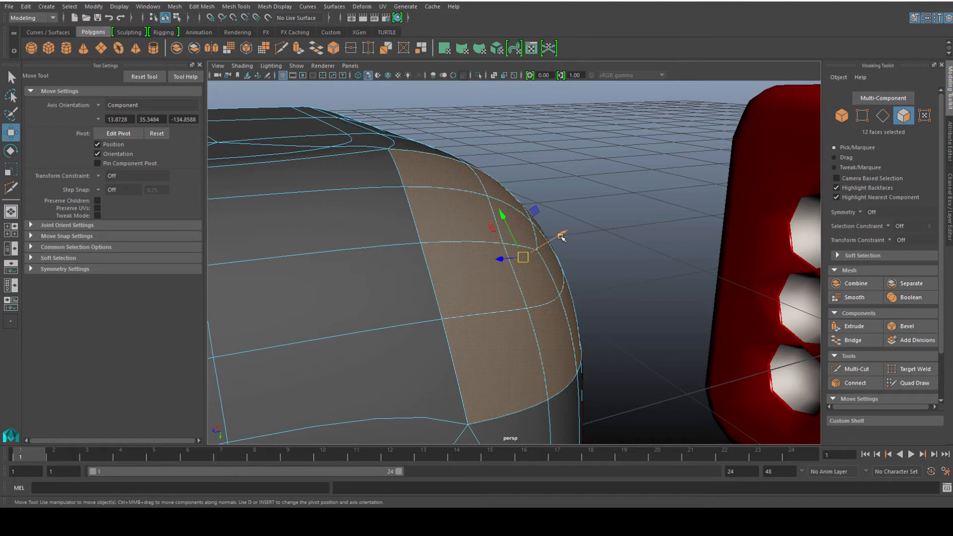
left_click_drag(561, 237, 548, 247)
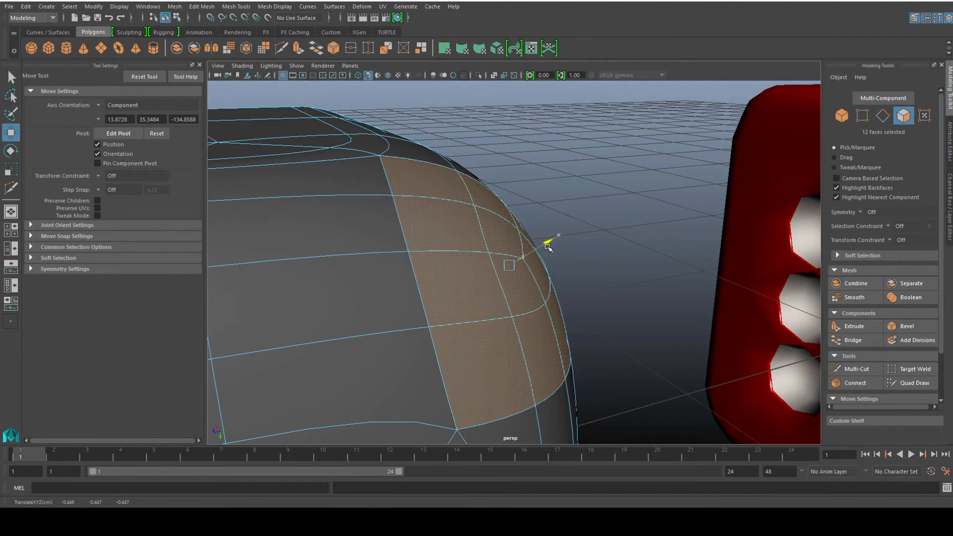
Inspect the reshaped corner in smooth preview.
left_click(501, 231)
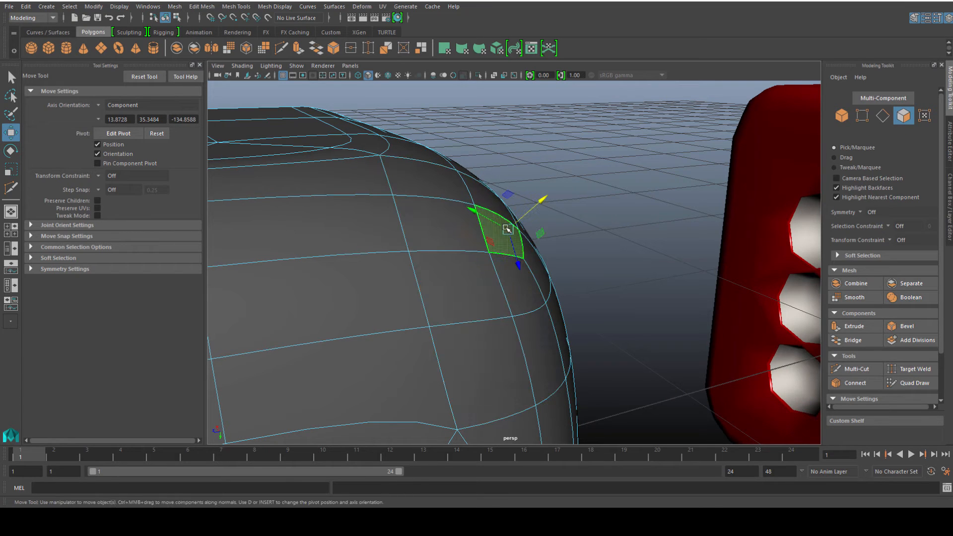
key("1")
left_click(610, 237)
right_click_drag(483, 241, 506, 220)
scroll(493, 261, "down", 4)
left_click_drag(495, 262, 515, 282, "alt")
left_click(475, 272)
key("3")
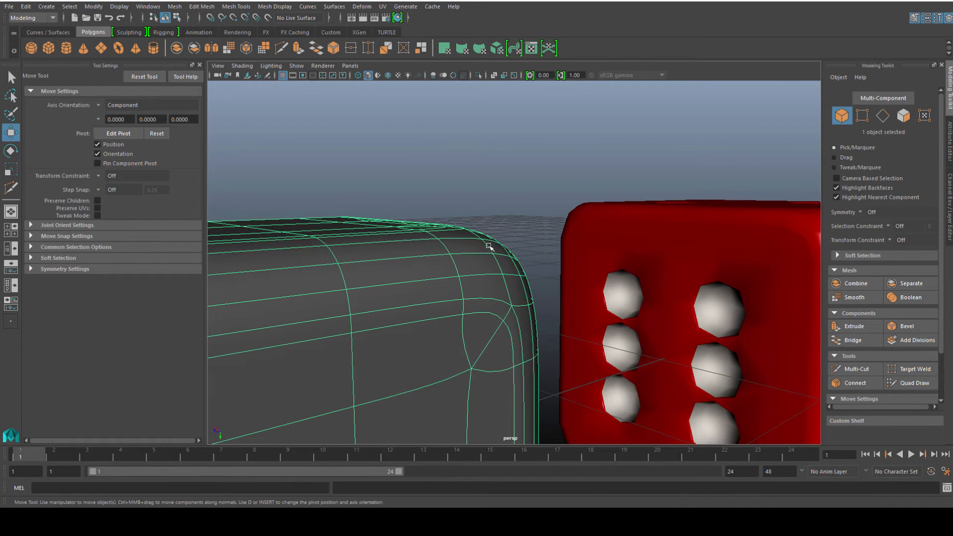
Assign the existing phong1 material to the rounded cube.
left_click_drag(553, 311, 494, 283, "alt")
left_click(388, 267)
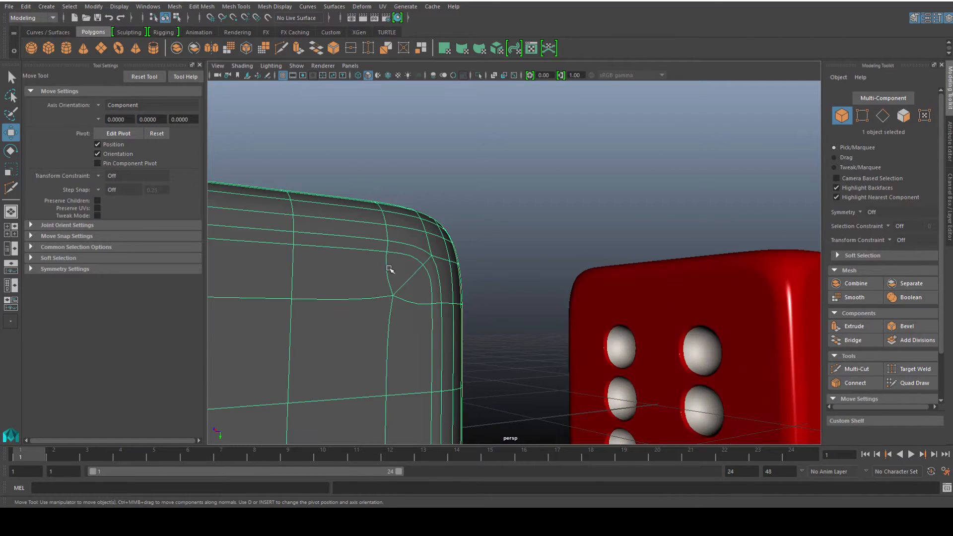
left_click_drag(391, 269, 391, 286, "alt")
right_click(378, 303)
mouse_move(365, 505)
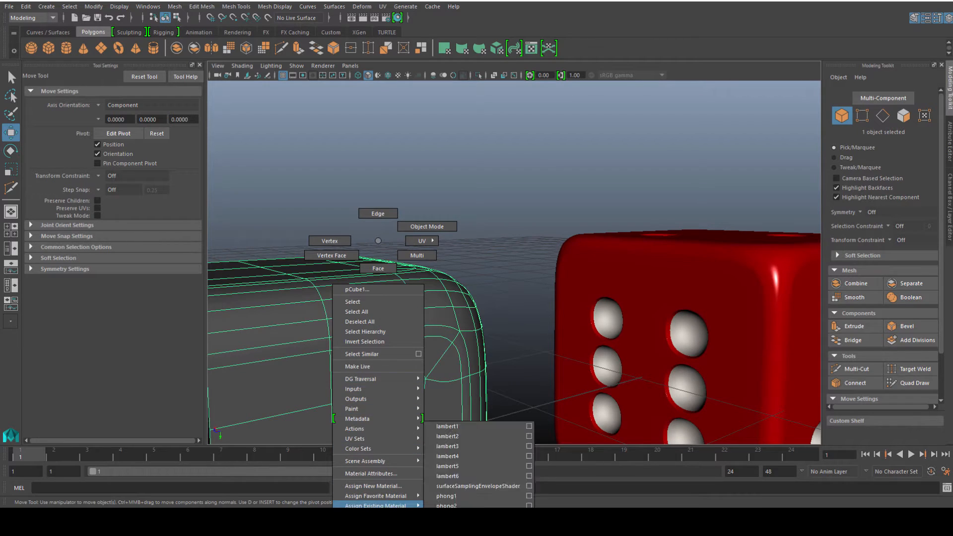
left_click(443, 496)
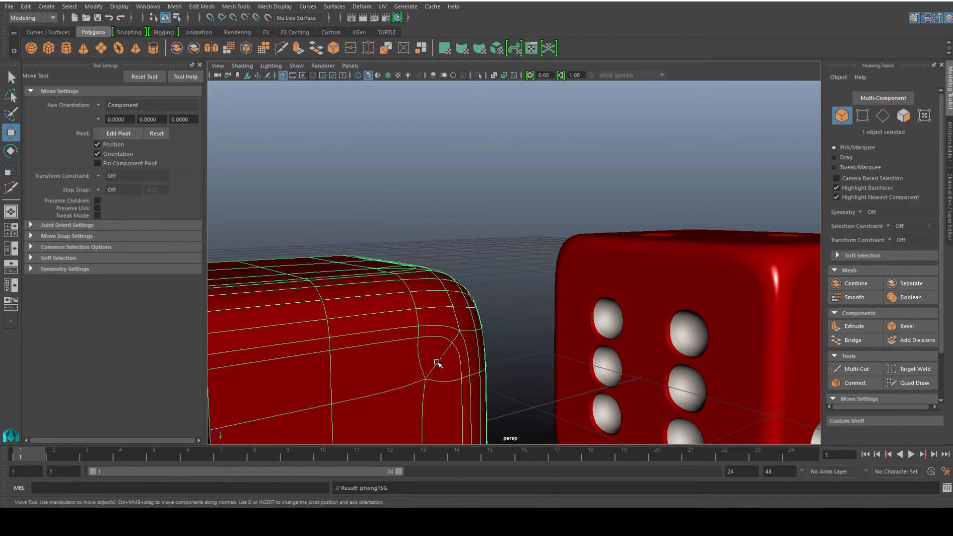
Inspect the red rounded cube in shaded view from several angles.
left_click_drag(437, 363, 493, 352, "alt")
left_click_drag(580, 256, 409, 312, "alt")
left_click(266, 215)
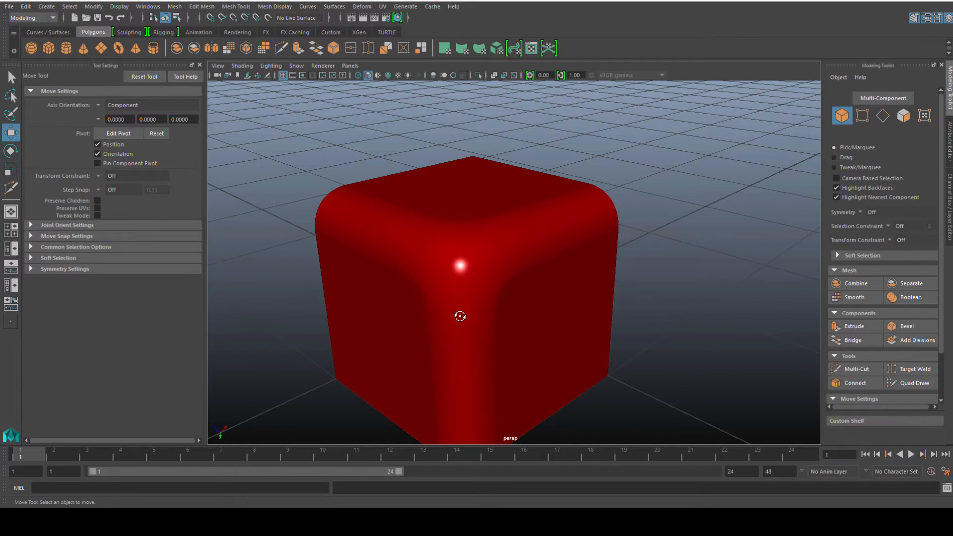
left_click_drag(460, 316, 354, 238, "alt")
left_click(493, 302)
key("q")
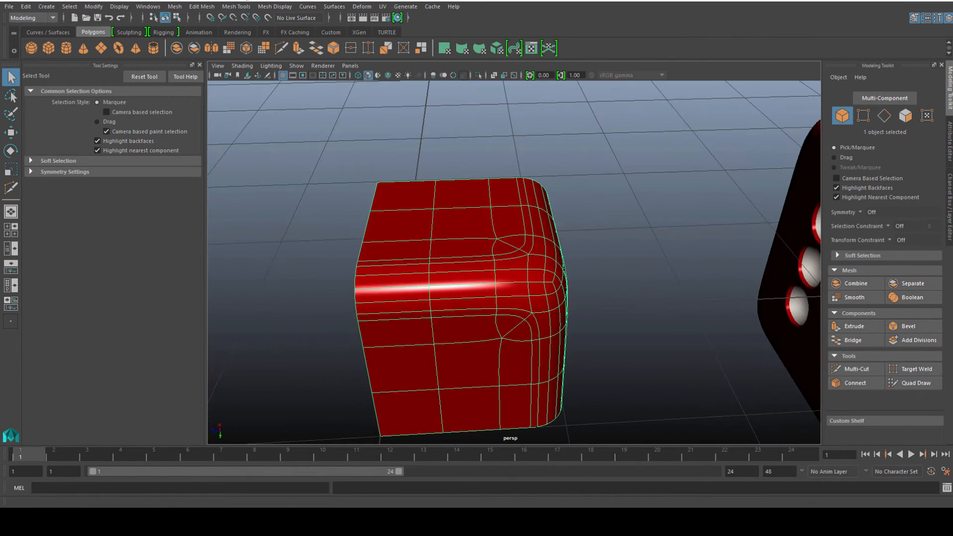
Try mirroring the rounded corner piece with Mirror Geometry and adjust its mirror direction.
left_click(227, 7)
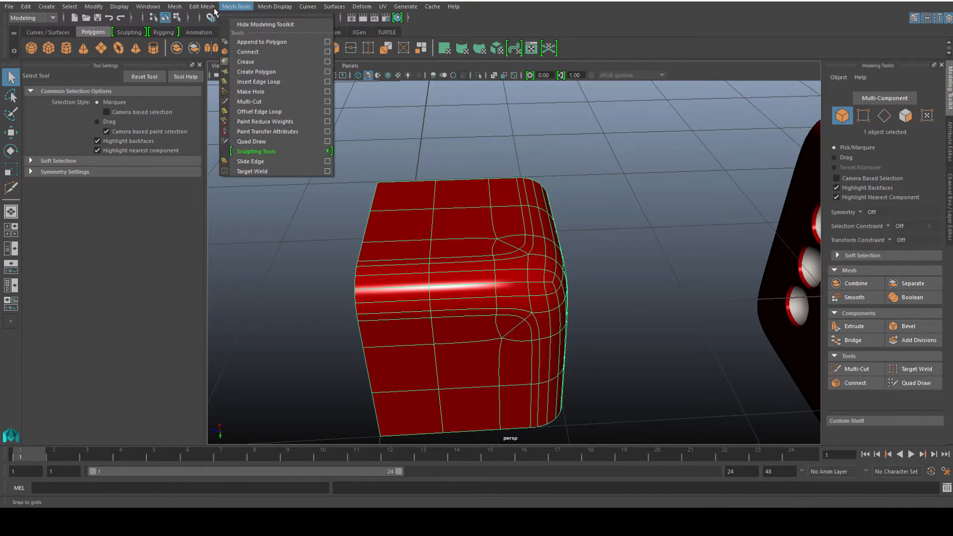
mouse_move(175, 6)
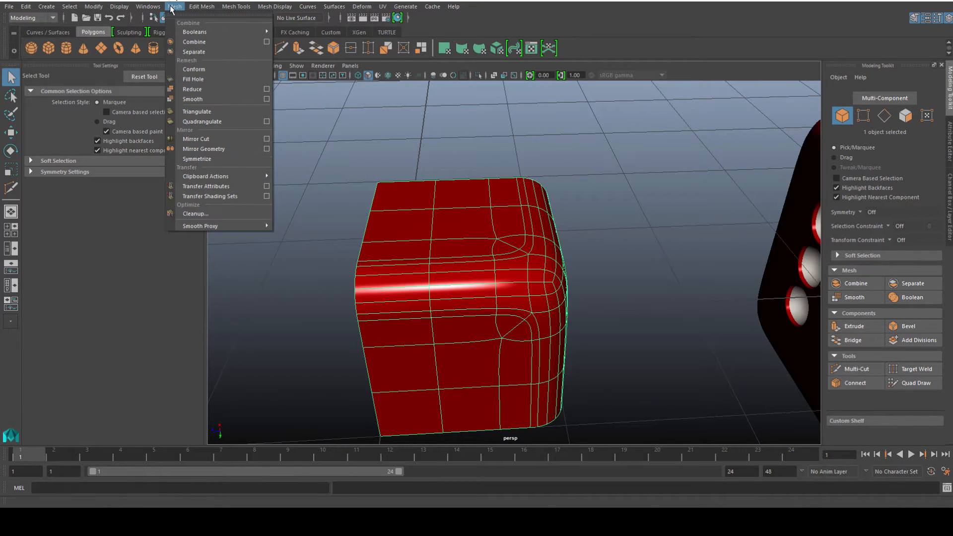
left_click(225, 149)
left_click_drag(382, 206, 751, 281, "alt")
left_click(741, 275)
left_click(756, 283)
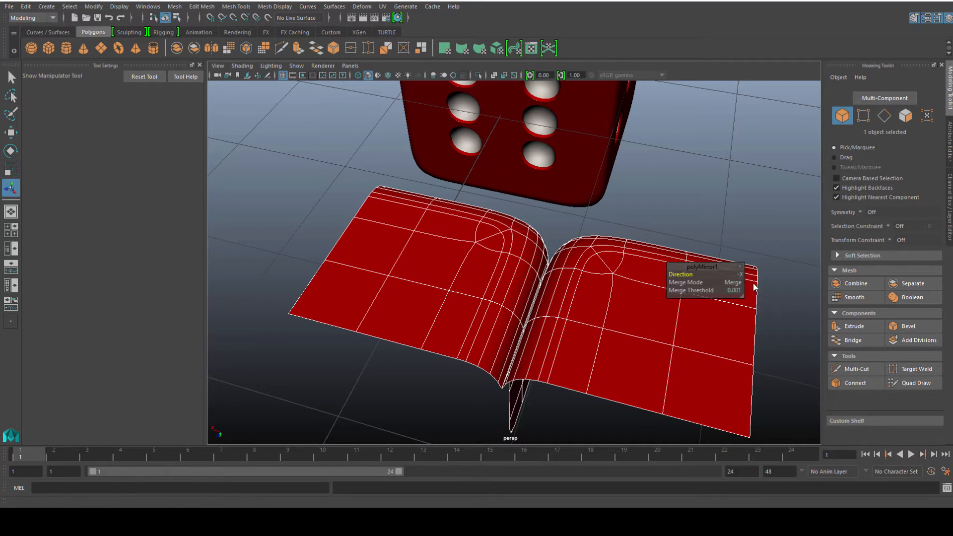
left_click_drag(555, 232, 529, 227, "alt")
left_click(537, 229)
left_click(422, 232)
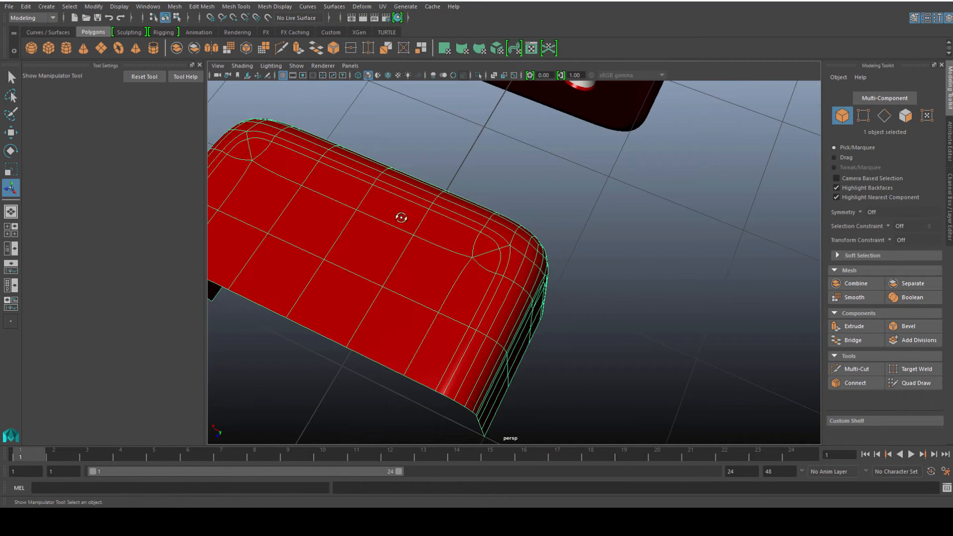
Mirror the piece with Mirror Geometry, setting the direction to +Y.
left_click_drag(400, 217, 318, 171, "alt")
left_click(173, 8)
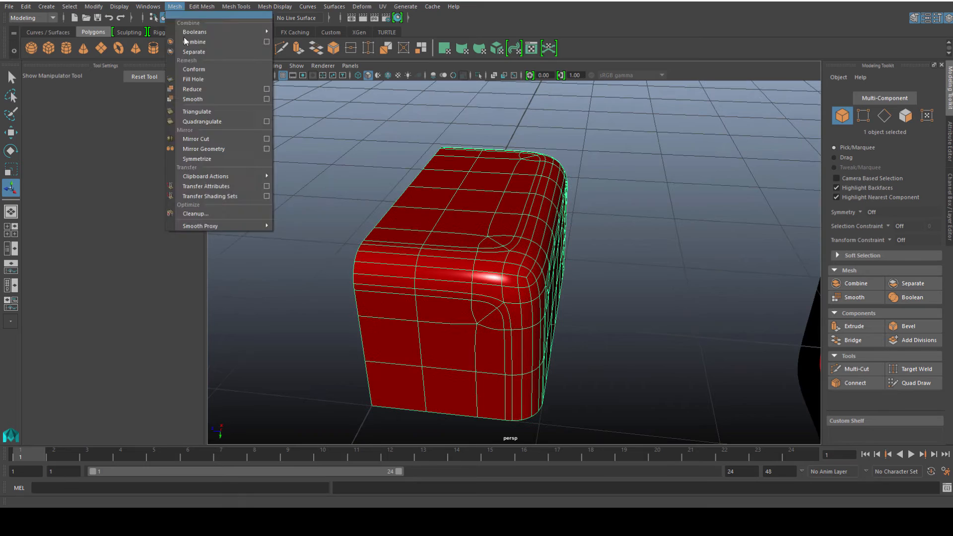
left_click(208, 149)
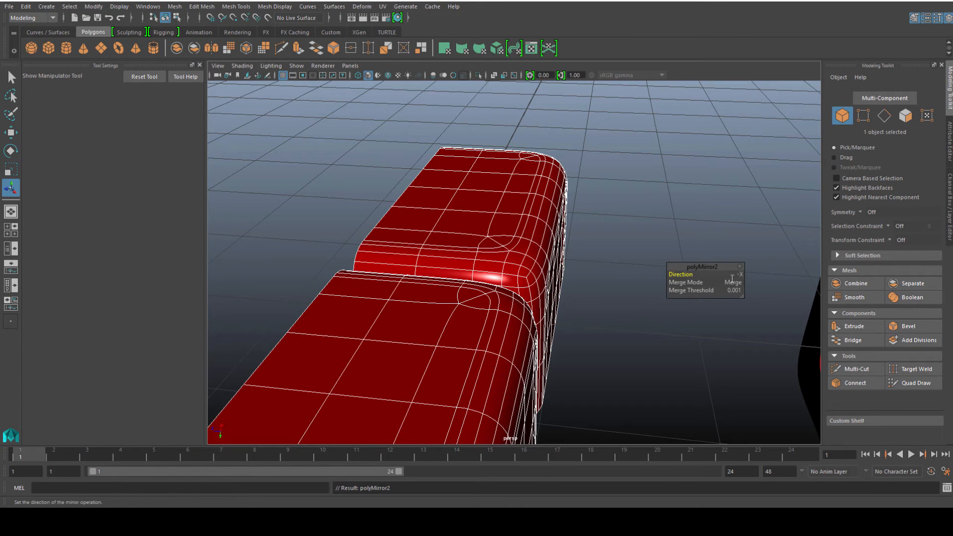
left_click(739, 274)
left_click(748, 301)
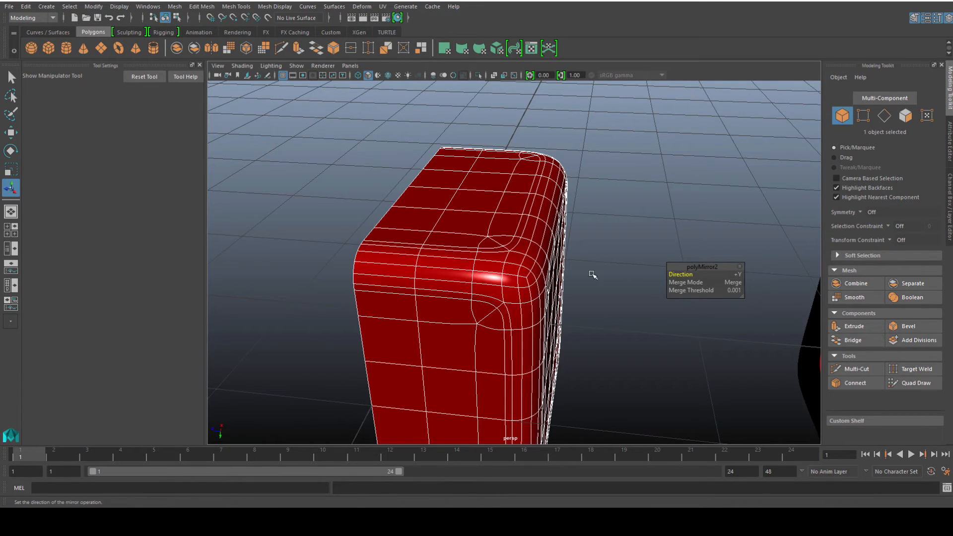
Mirror the geometry again with the direction set to +Z to complete the full rounded cube.
left_click_drag(592, 274, 396, 272, "alt")
left_click(396, 272)
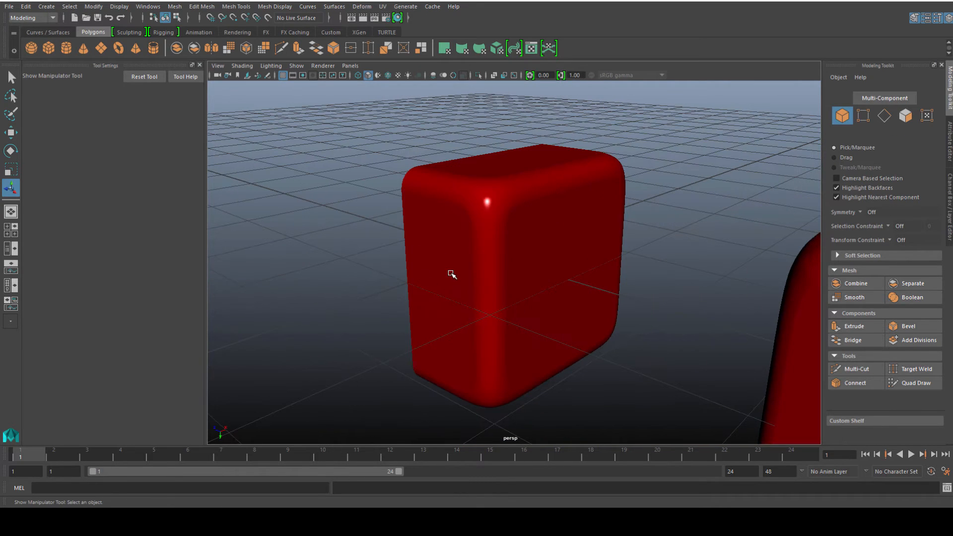
left_click(452, 275)
left_click(174, 6)
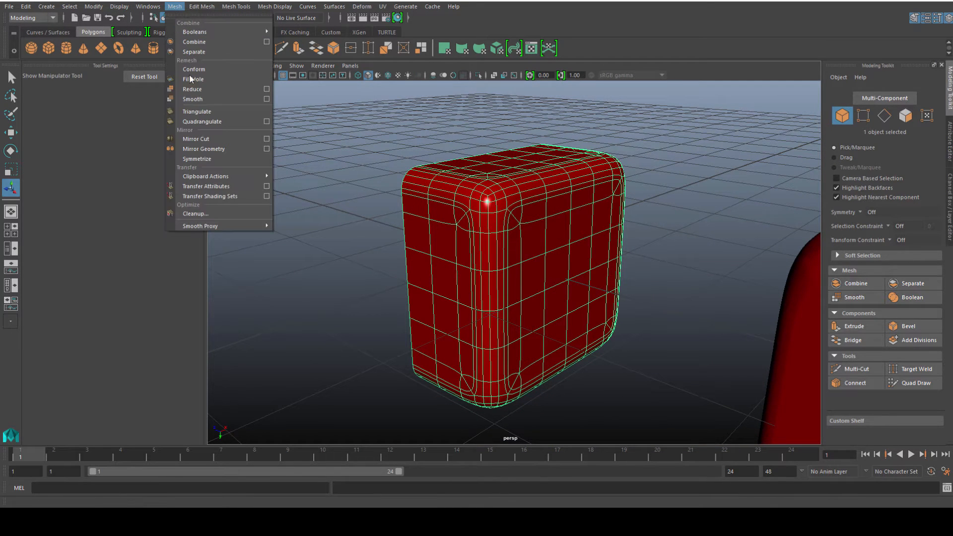
left_click(203, 149)
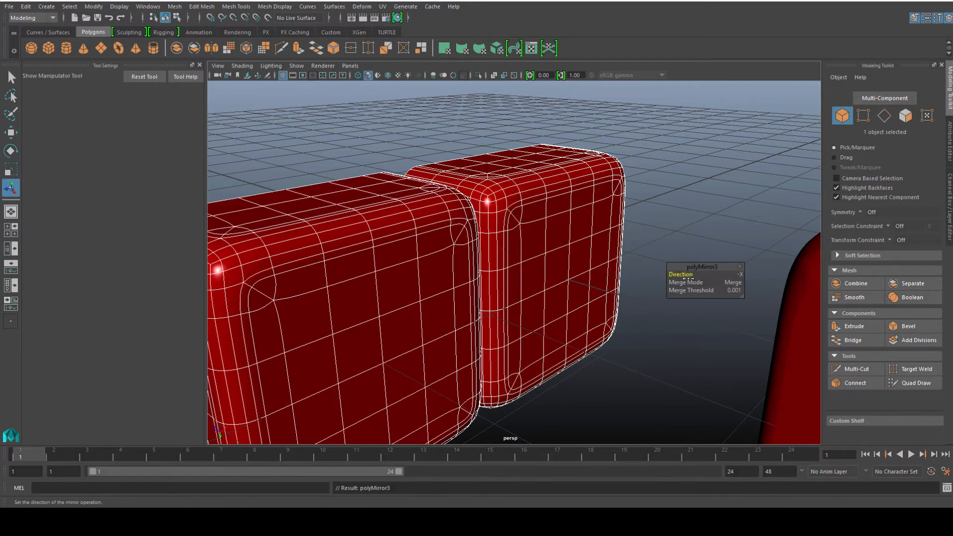
left_click(740, 276)
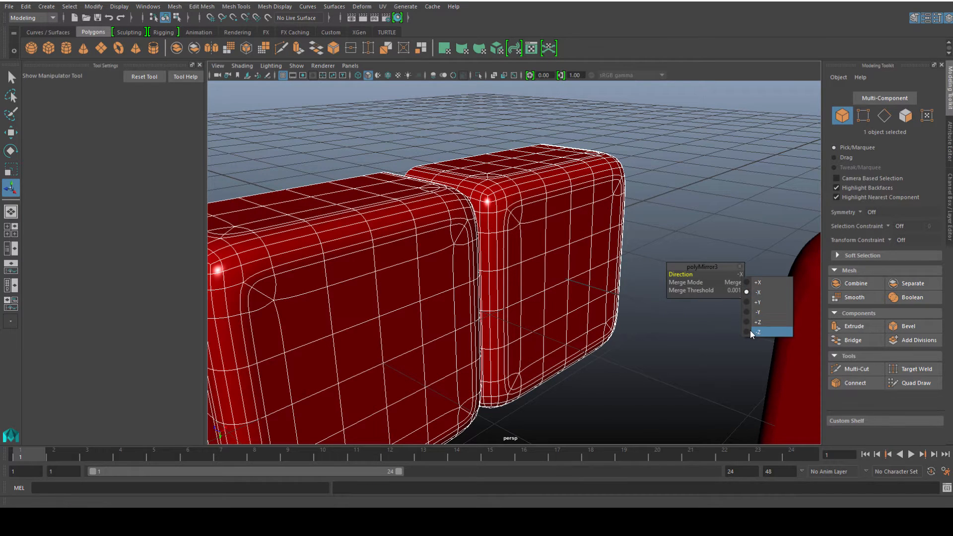
left_click(751, 331)
left_click_drag(573, 261, 713, 284, "alt")
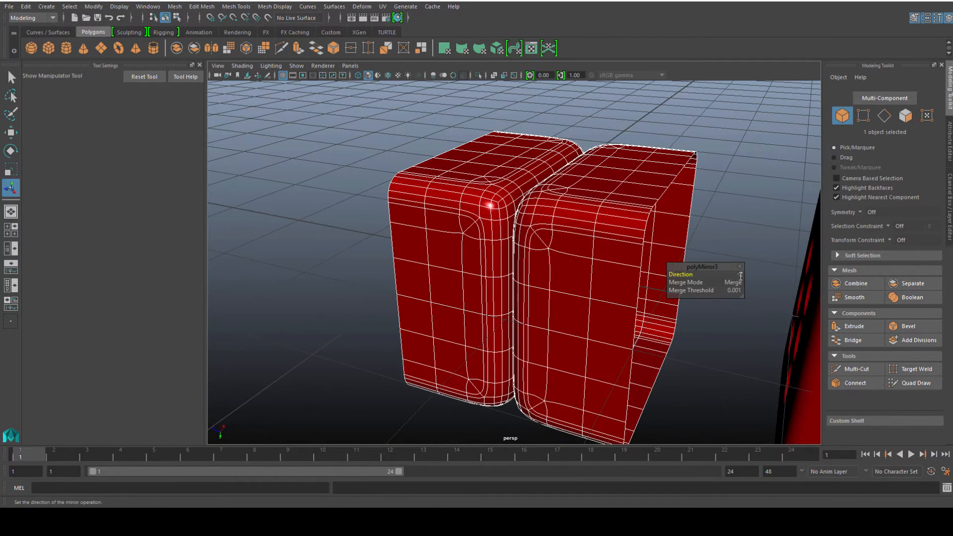
left_click(740, 276)
left_click(765, 323)
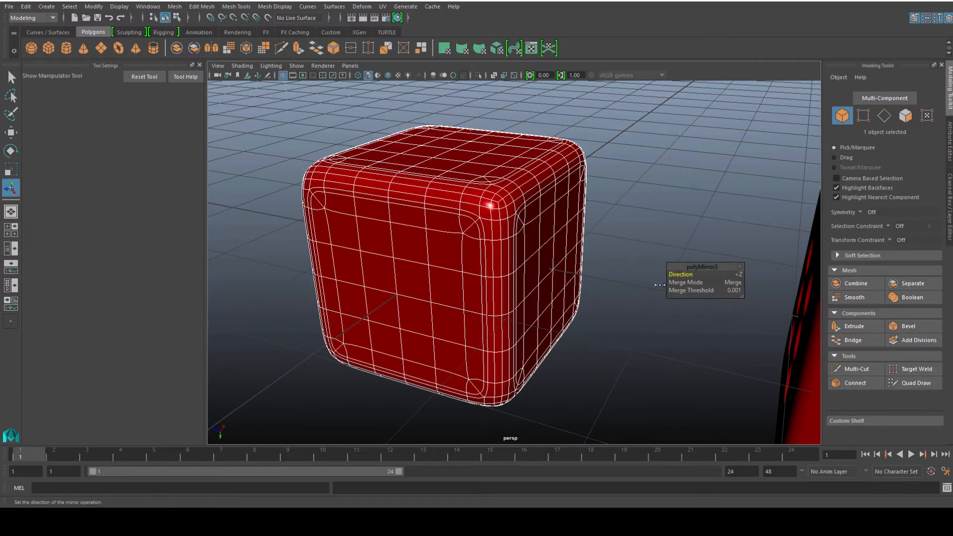
Inspect the completed rounded cube in smooth preview from several angles.
left_click(591, 182)
left_click(453, 193)
left_click_drag(512, 189, 357, 255, "alt")
scroll(455, 243, "down", 2)
left_click(358, 227)
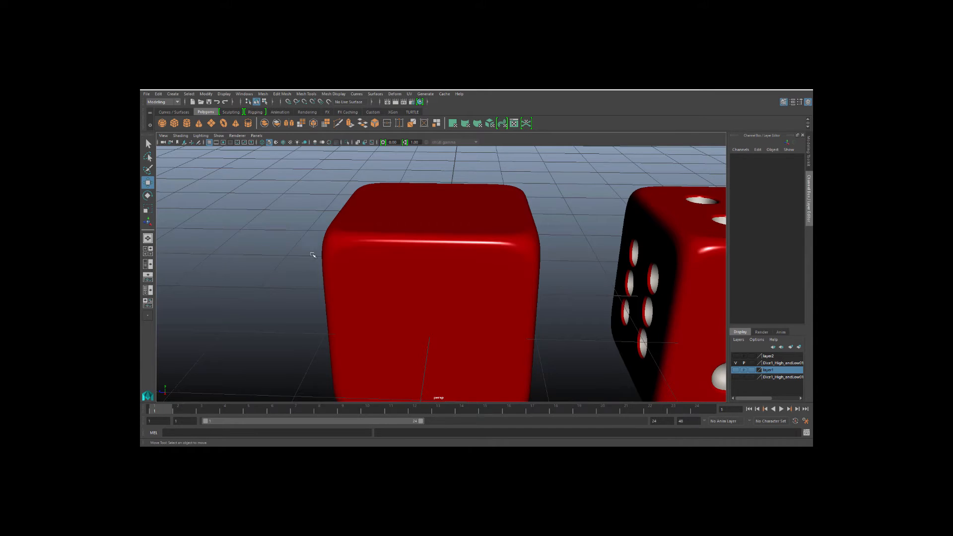
left_click(412, 266)
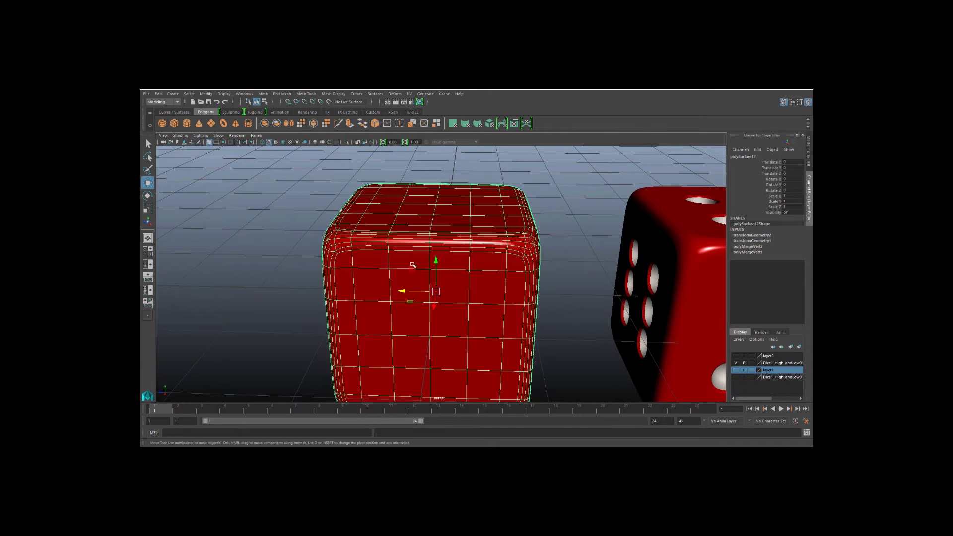
left_click_drag(413, 266, 268, 275, "alt")
Create a new polygon cube and move it up above the die.
left_click(258, 241)
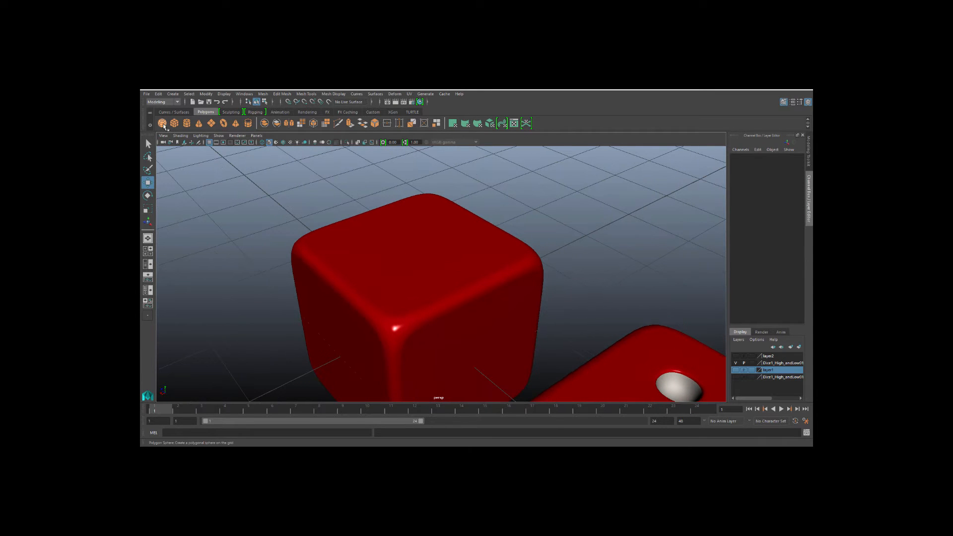
left_click(348, 240)
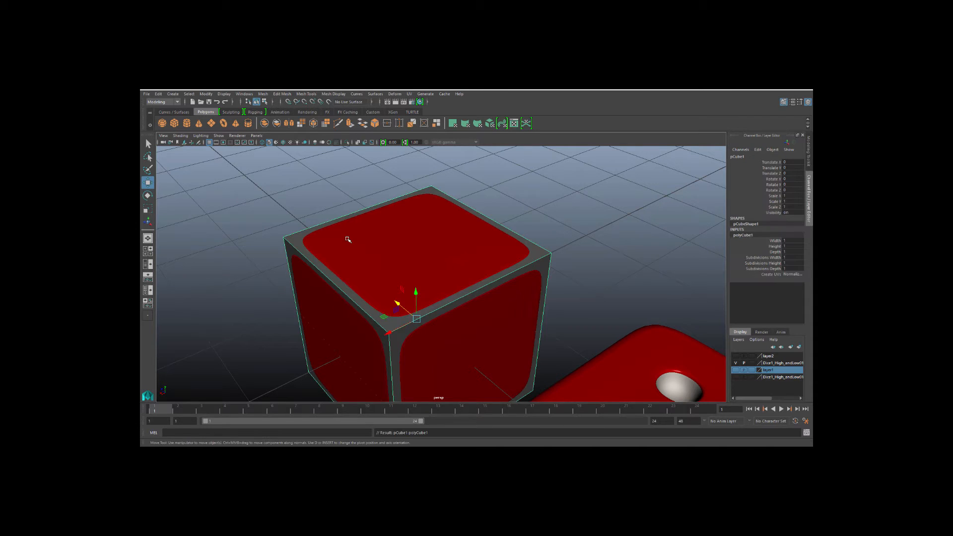
left_click(409, 274)
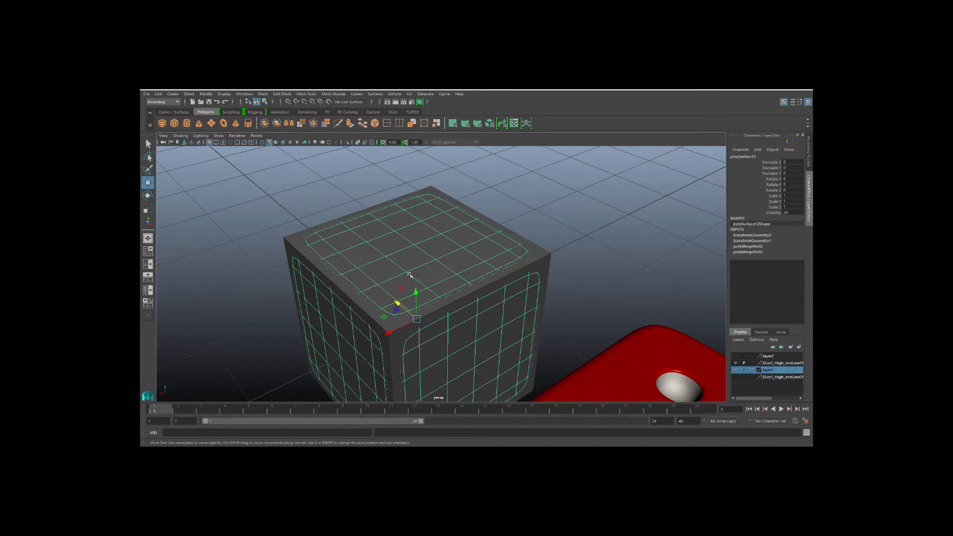
key("ctrl+z")
left_click_drag(415, 291, 414, 127)
scroll(397, 181, "down", 5)
middle_click_drag(402, 206, 403, 264, "alt")
left_click_drag(405, 288, 387, 253, "alt")
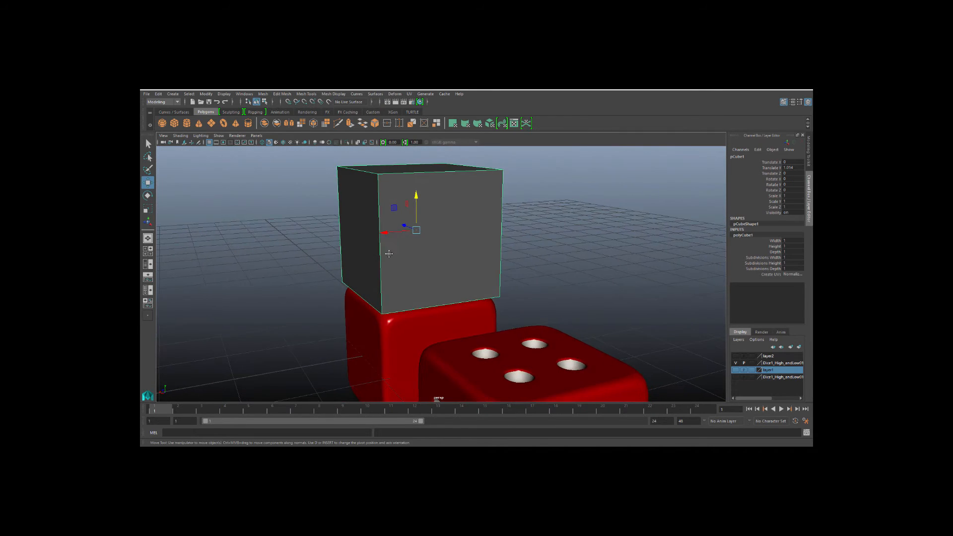
middle_click_drag(387, 253, 392, 266, "alt")
left_click_drag(421, 211, 420, 193)
Smooth the new cube into a rounded low-poly shape.
left_click(261, 95)
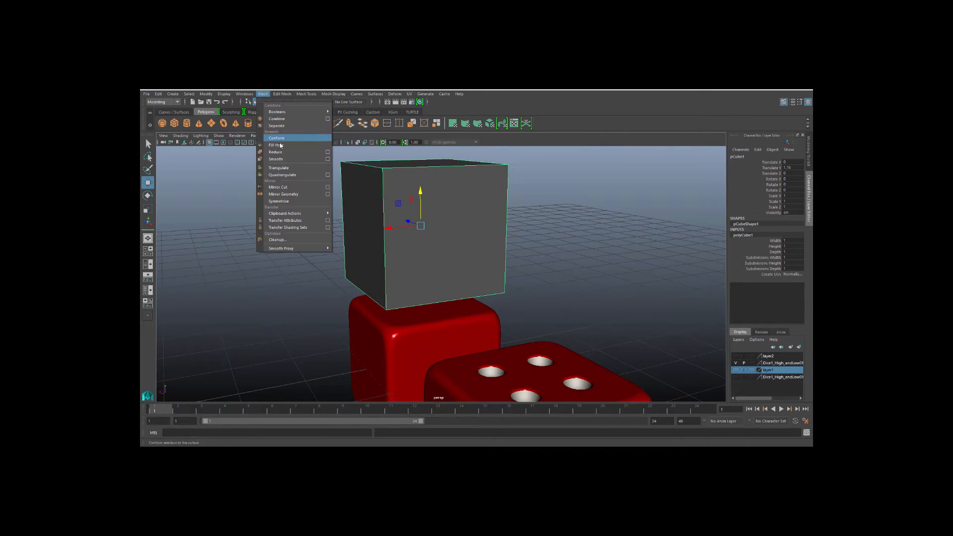
left_click(278, 160)
left_click(255, 240)
scroll(316, 238, "up", 3)
left_click(353, 230)
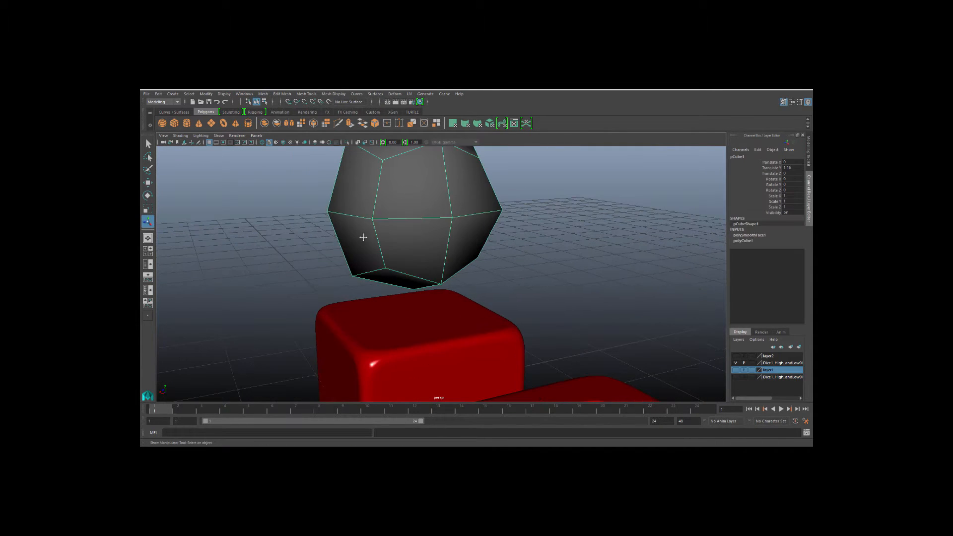
Delete the upper faces of the smoothed shape to leave a hemisphere.
left_click_drag(363, 236, 404, 232, "alt")
right_click_drag(405, 231, 404, 252)
left_click_drag(380, 261, 513, 237, "alt")
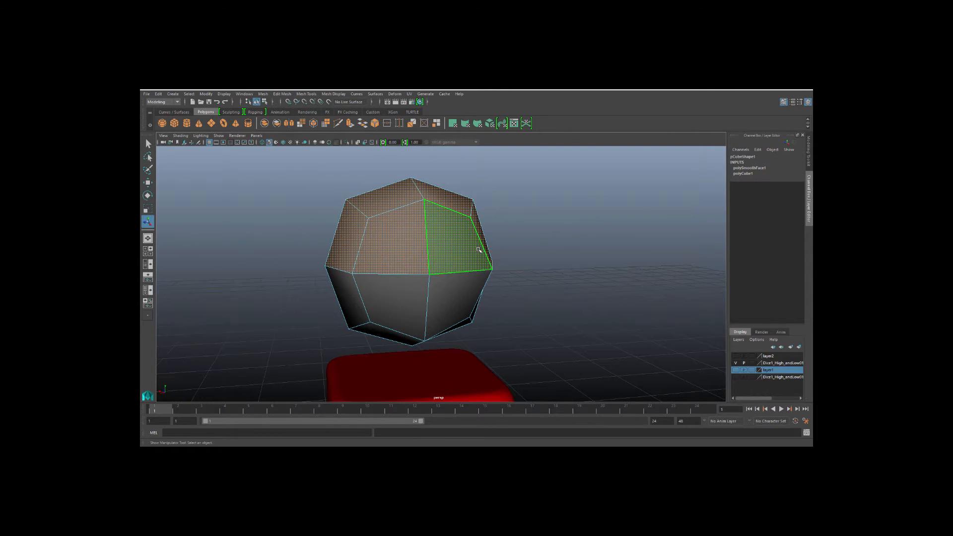
key("Delete")
right_click_drag(429, 268, 435, 255)
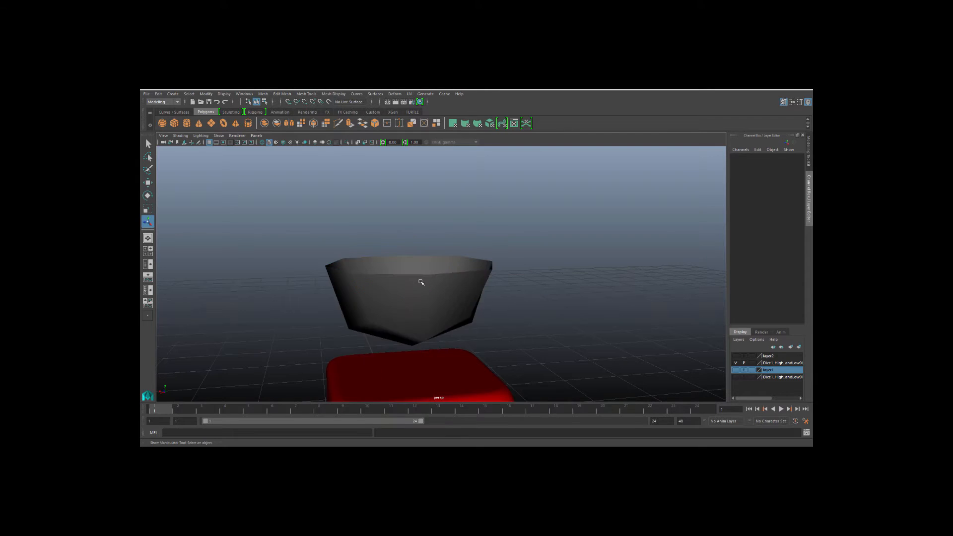
Scale the hemisphere down and position it above the die.
left_click(421, 281)
scroll(412, 286, "down", 3)
key("r")
left_click_drag(421, 268, 378, 341)
left_click(332, 292)
left_click(407, 329)
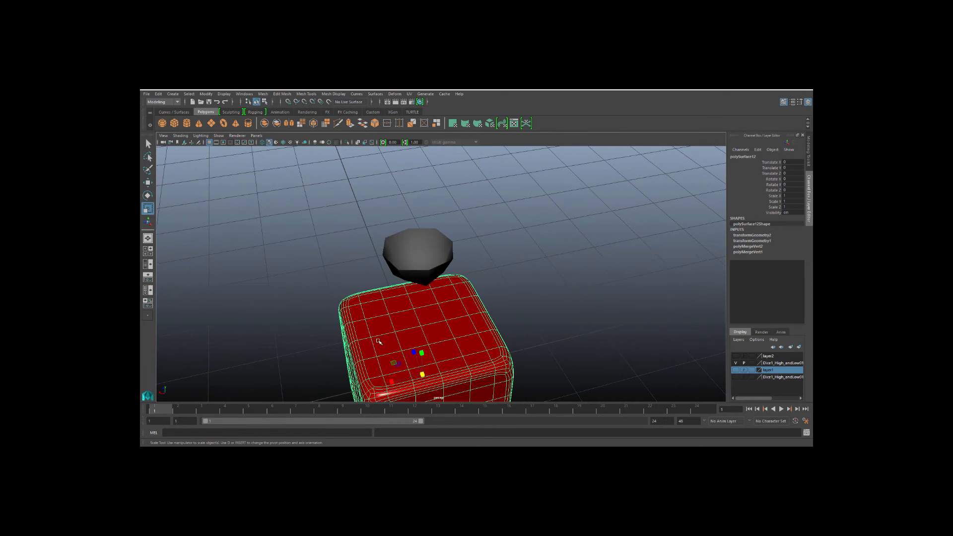
middle_click_drag(378, 342, 379, 311, "alt")
key("1")
scroll(375, 321, "up", 5)
mouse_move(338, 294)
right_mouse_down()
mouse_move(336, 305)
mouse_move(338, 281)
right_mouse_up()
middle_click_drag(336, 297, 345, 281, "alt")
left_click(297, 239)
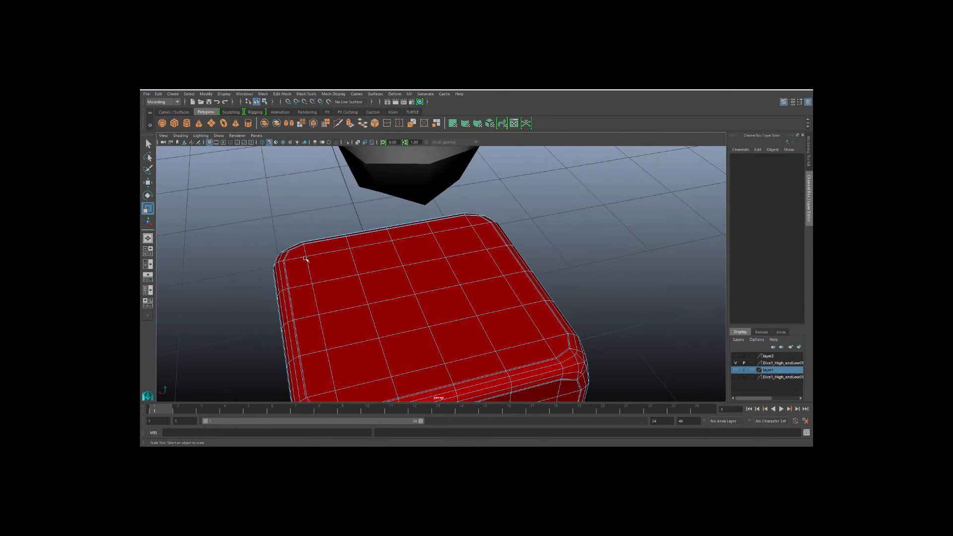
Select the inner grid of faces on the die's top and extract them.
left_click(308, 260)
key("q")
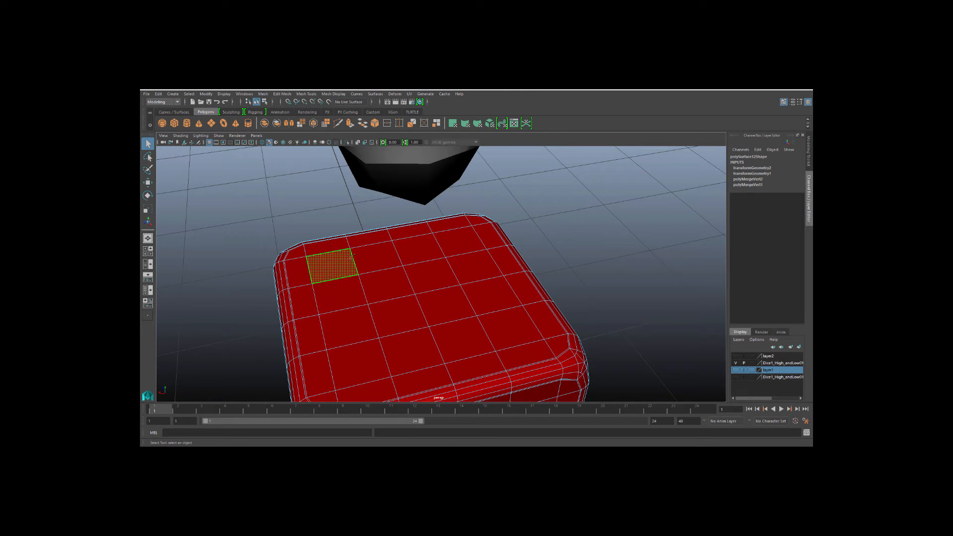
left_click(349, 258, "ctrl")
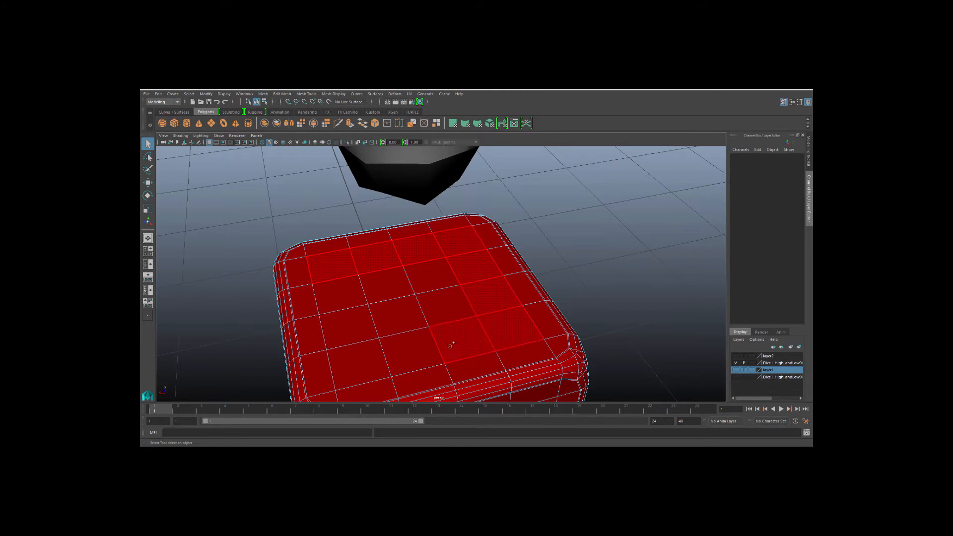
left_click_drag(436, 301, 400, 315)
scroll(330, 287, "down", 1)
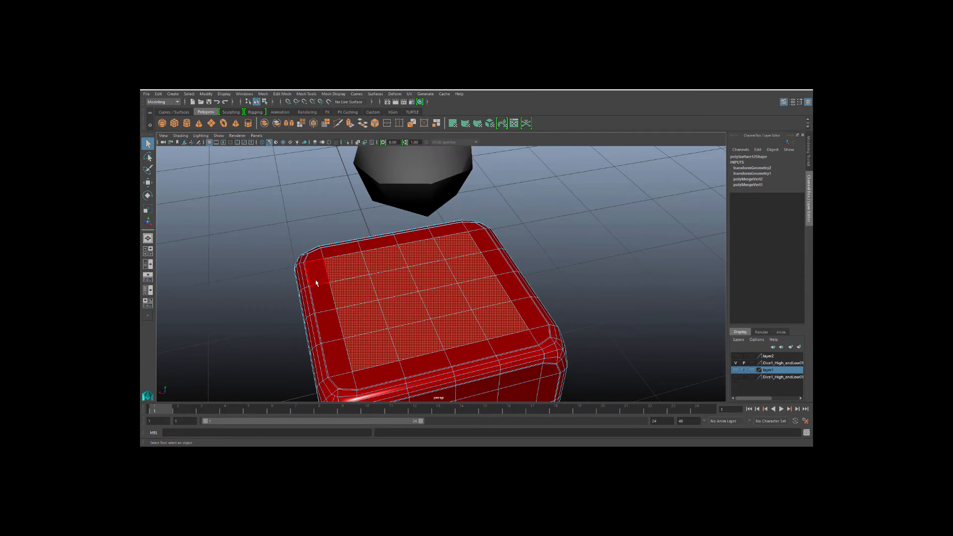
left_click(263, 95)
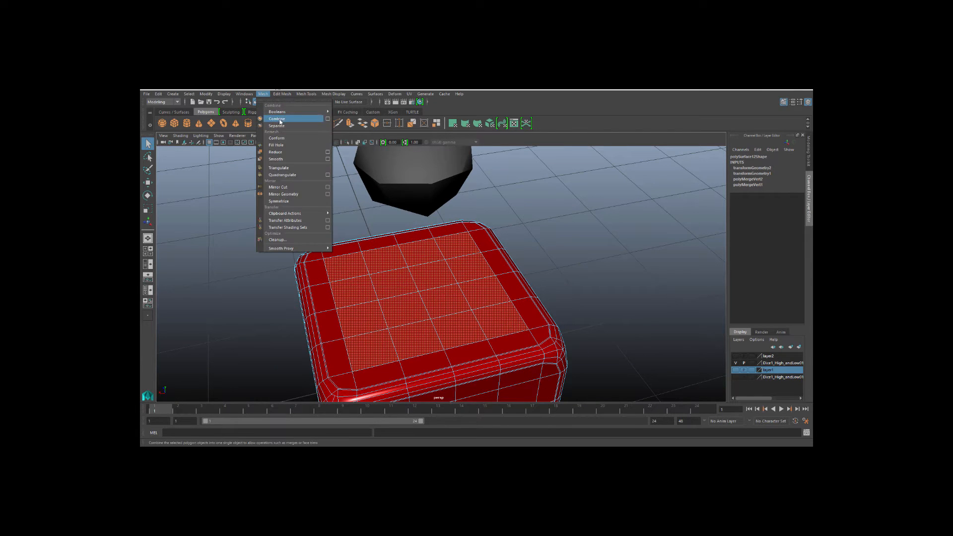
mouse_move(285, 95)
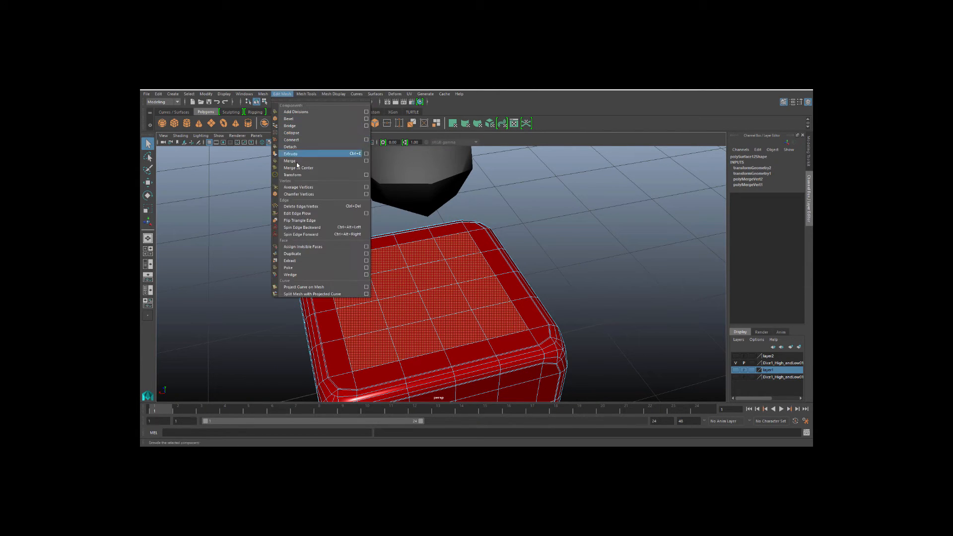
left_click(306, 262)
Move the extracted top faces away from the die as a separate object.
left_click(251, 234)
left_click_drag(251, 233, 278, 271, "alt")
double_click(388, 294)
right_click(412, 301)
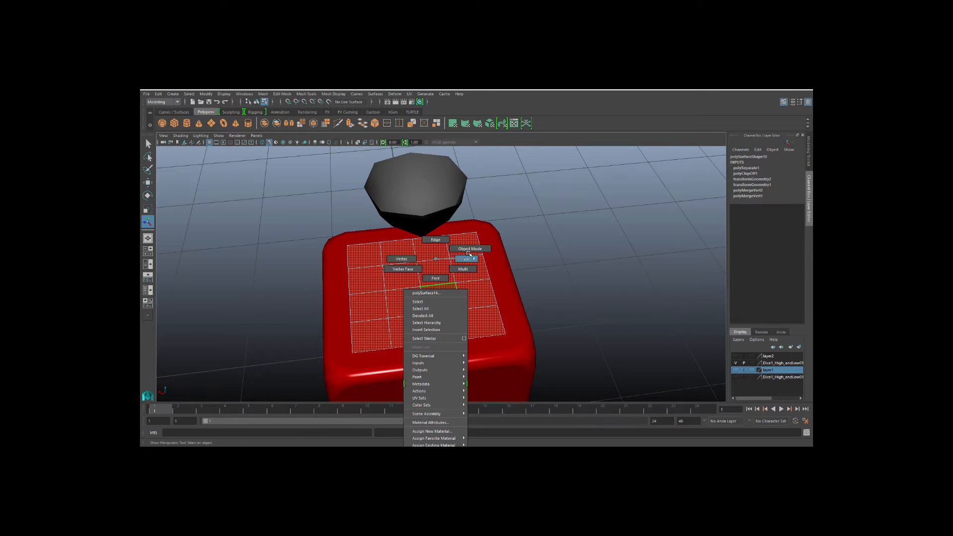
right_click_drag(468, 253, 470, 248)
left_click(432, 291)
key("w")
scroll(428, 299, "down", 1)
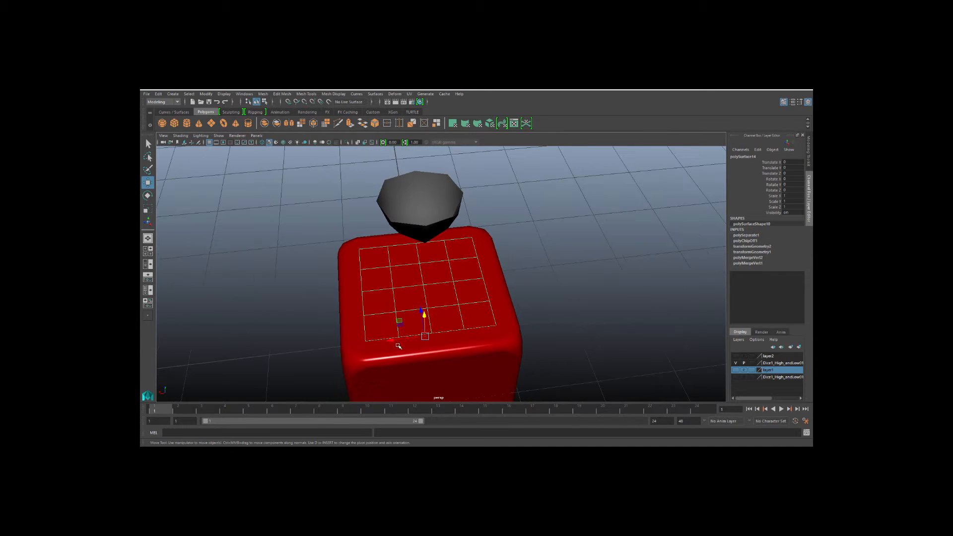
left_click_drag(391, 341, 605, 316)
Snap the hemisphere onto a vertex of the extracted face plane and frame it.
middle_click_drag(538, 260, 414, 240, "alt")
left_click(431, 259)
left_click(298, 213)
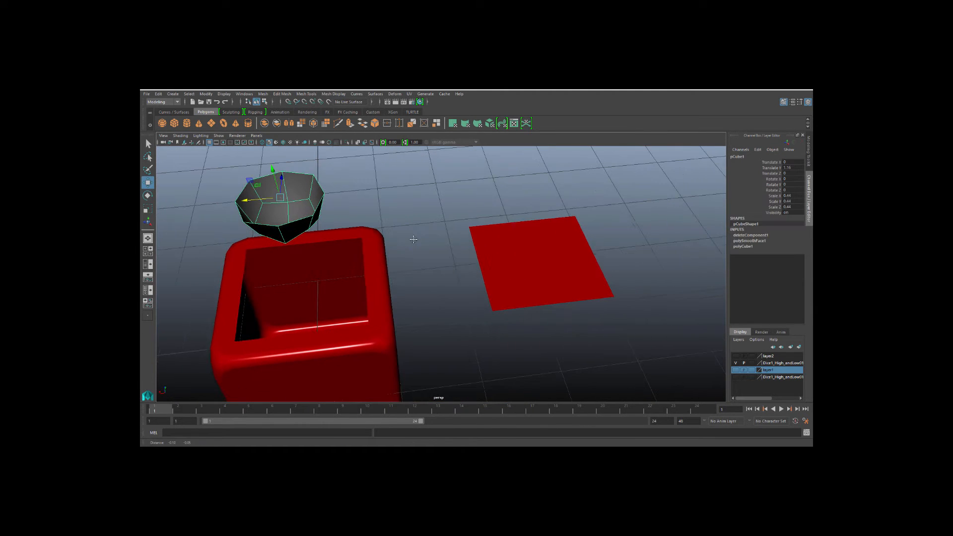
left_click(283, 141)
key("v")
mouse_move(280, 197)
left_mouse_down()
mouse_move(278, 223)
mouse_move(483, 212)
mouse_move(501, 242)
left_mouse_up()
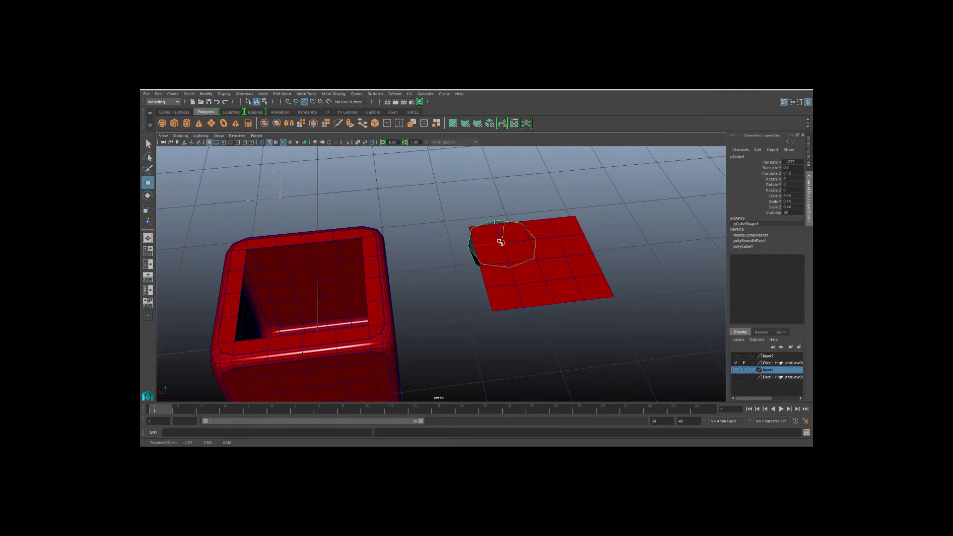
key("f")
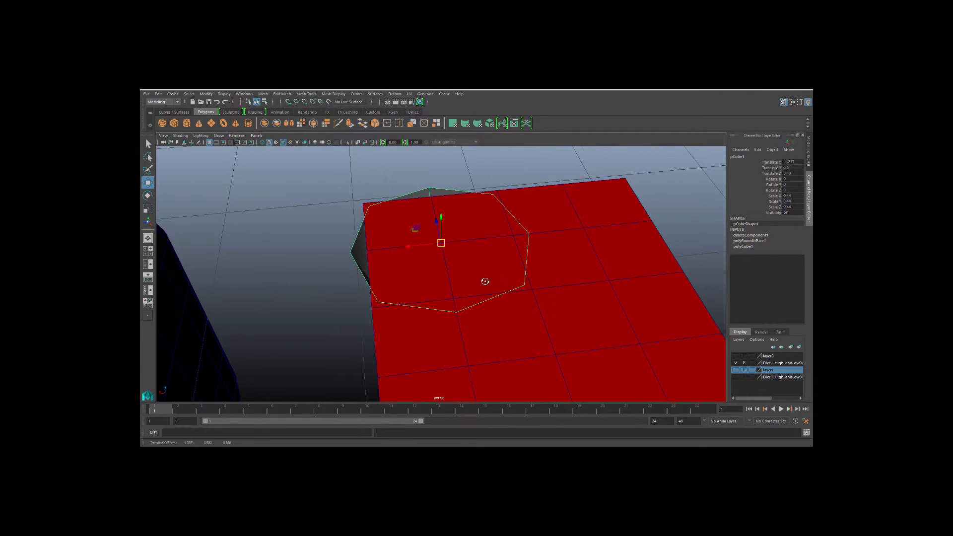
Scale the hemisphere down to sit within the extracted face plane.
left_click_drag(485, 282, 453, 284, "alt")
key("r")
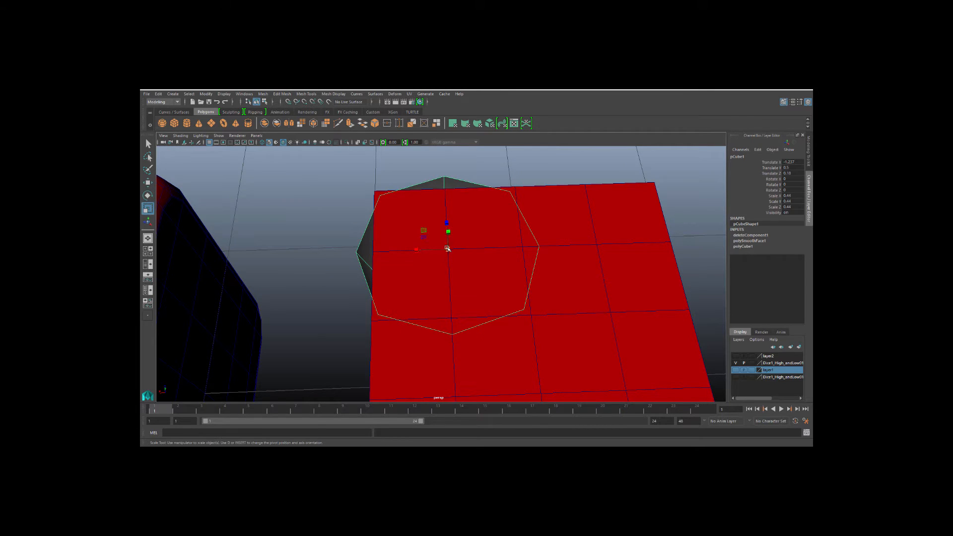
left_click_drag(448, 248, 367, 234)
left_click(347, 268)
Duplicate the extracted face plane and move the copy aside.
left_click(482, 279)
left_click_drag(482, 279, 476, 247, "alt")
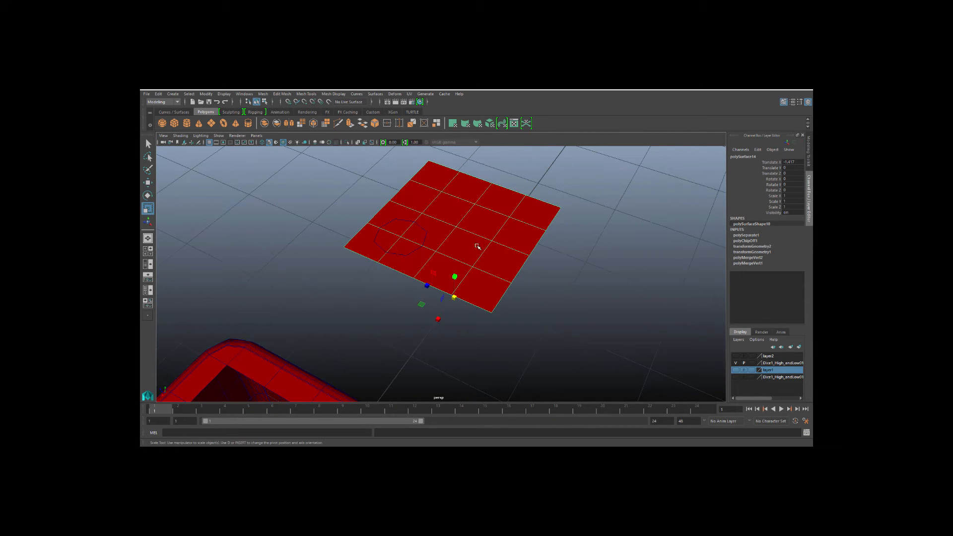
key("q")
scroll(475, 256, "down", 2)
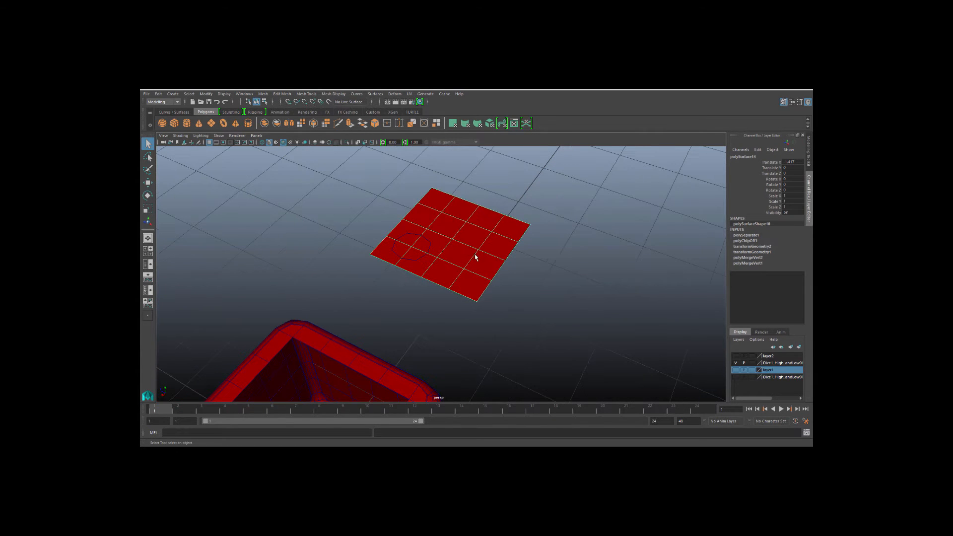
key("ctrl+d")
key("w")
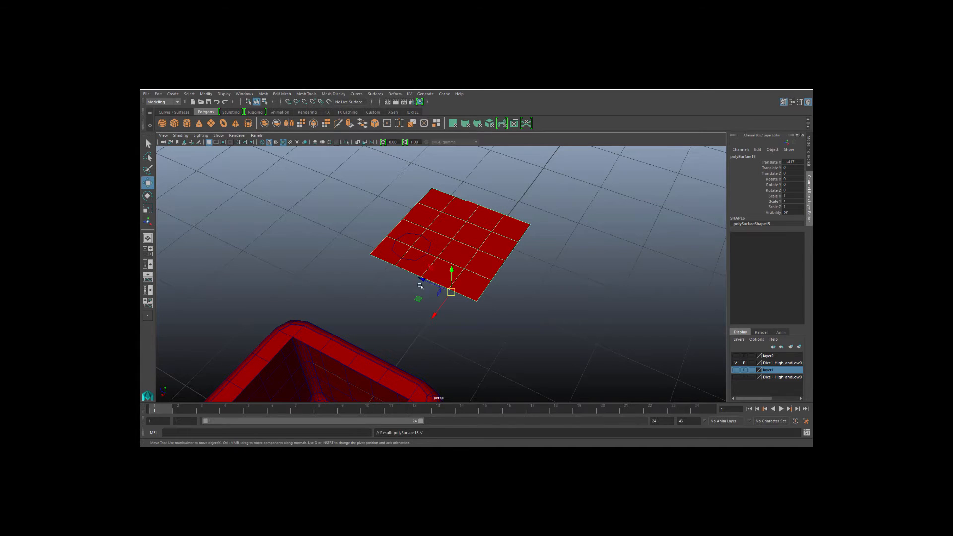
left_click_drag(420, 286, 278, 230)
left_click(329, 285)
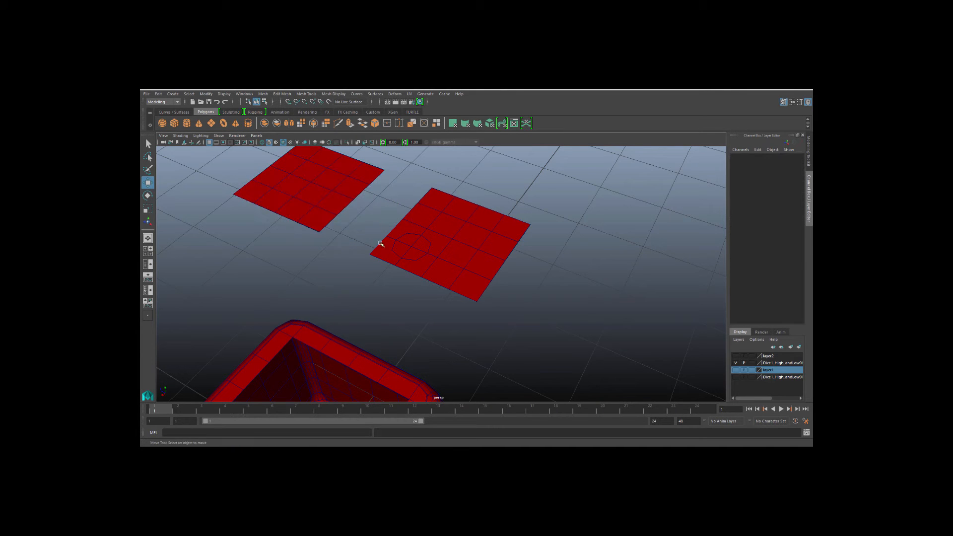
Subdivide the face plane under the hemisphere with Add Divisions.
middle_click_drag(380, 244, 376, 276, "alt")
right_click_drag(393, 289, 462, 287, "alt")
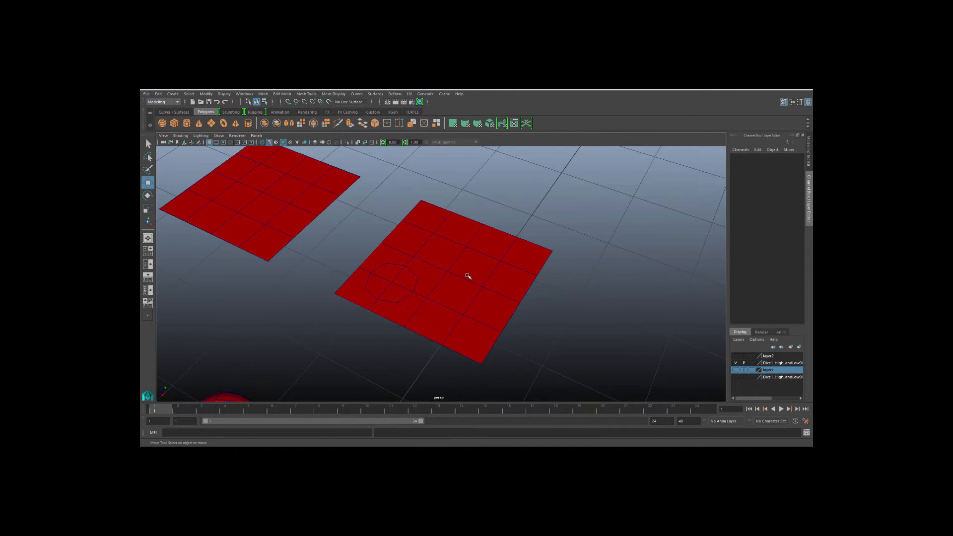
left_click(468, 276)
left_click(809, 150)
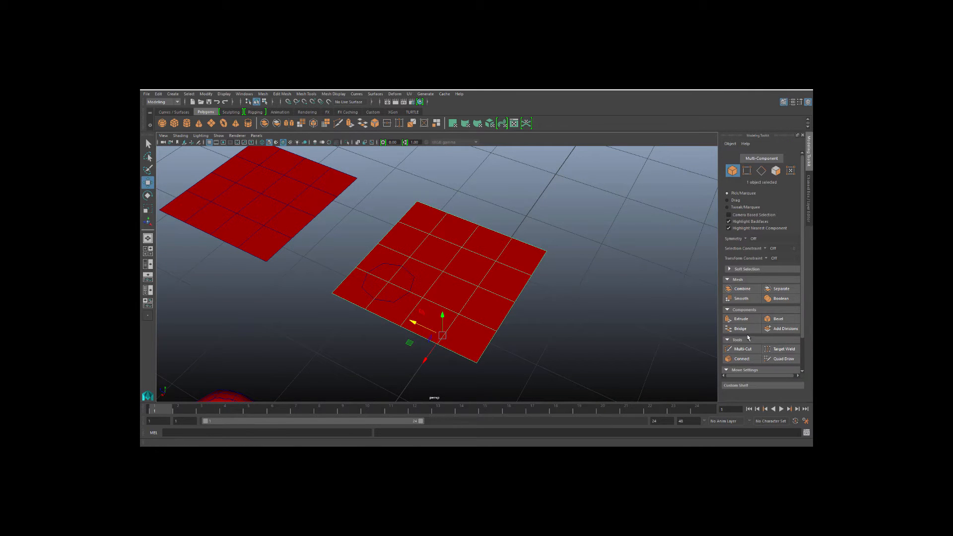
left_click(778, 331)
left_click(489, 227)
Reposition and rescale the hemisphere to fit a block of the subdivided grid.
scroll(459, 248, "up", 4)
left_click_drag(449, 268, 402, 276, "alt")
left_click_drag(469, 283, 428, 294, "alt")
scroll(407, 279, "up", 3)
left_click(358, 287)
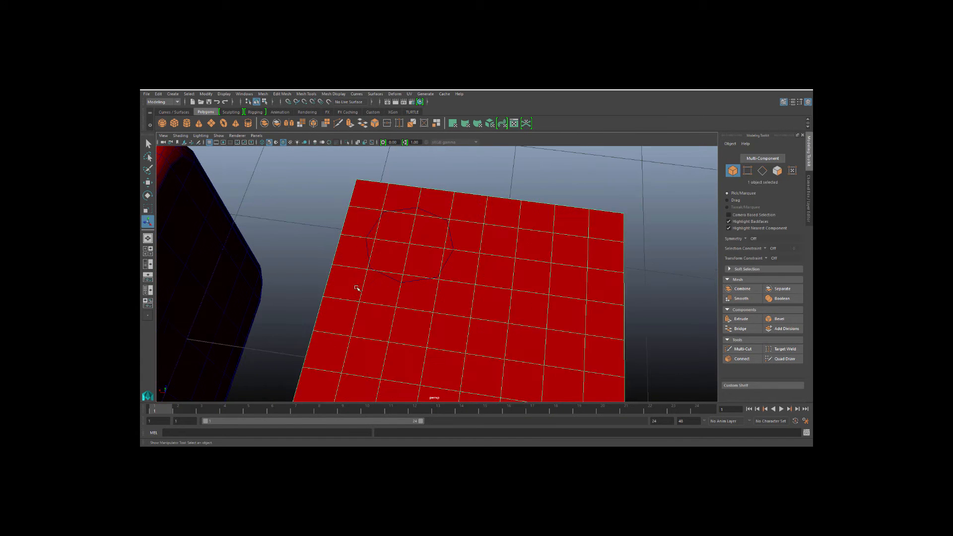
left_click_drag(358, 287, 385, 233, "alt")
left_click(385, 278)
left_click_drag(386, 279, 368, 311, "alt")
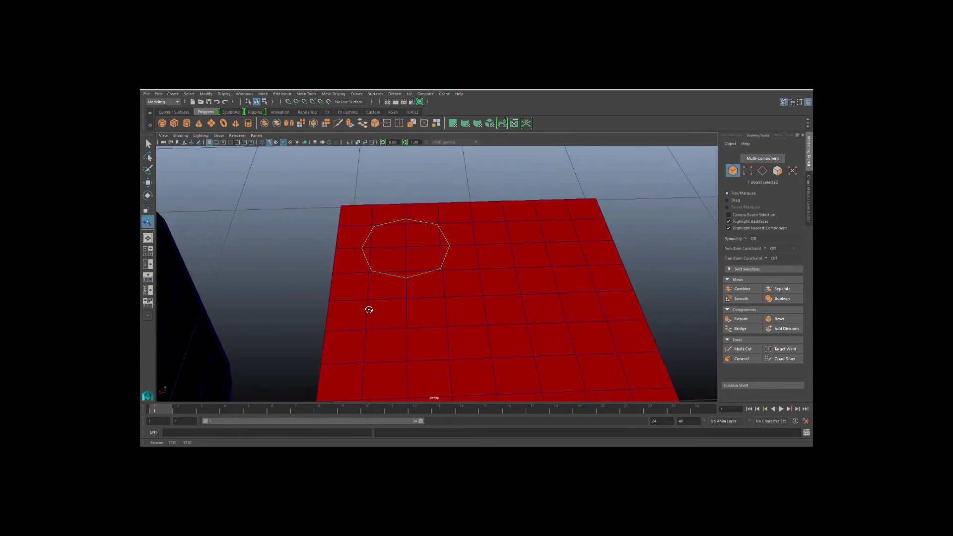
scroll(376, 303, "up", 2)
key("r")
left_click_drag(402, 242, 415, 257)
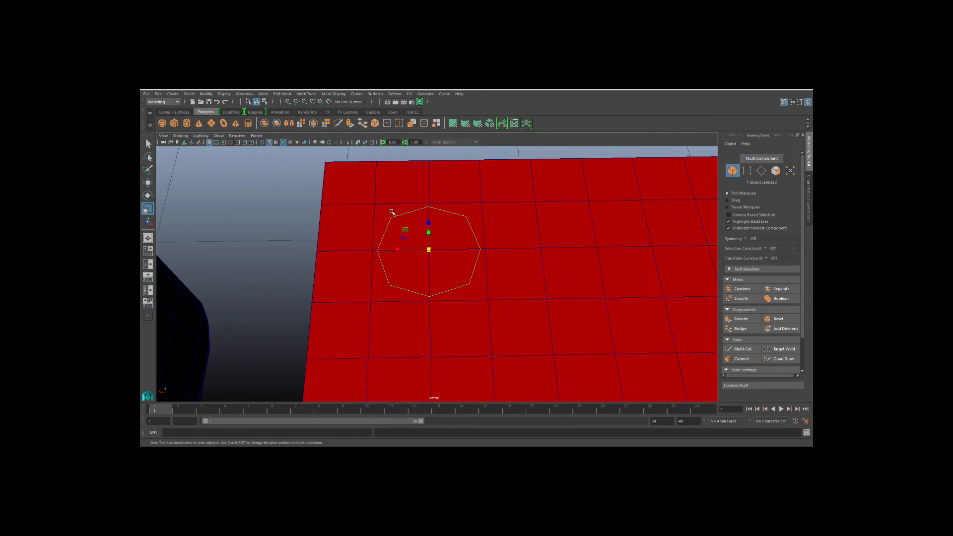
left_click(277, 206)
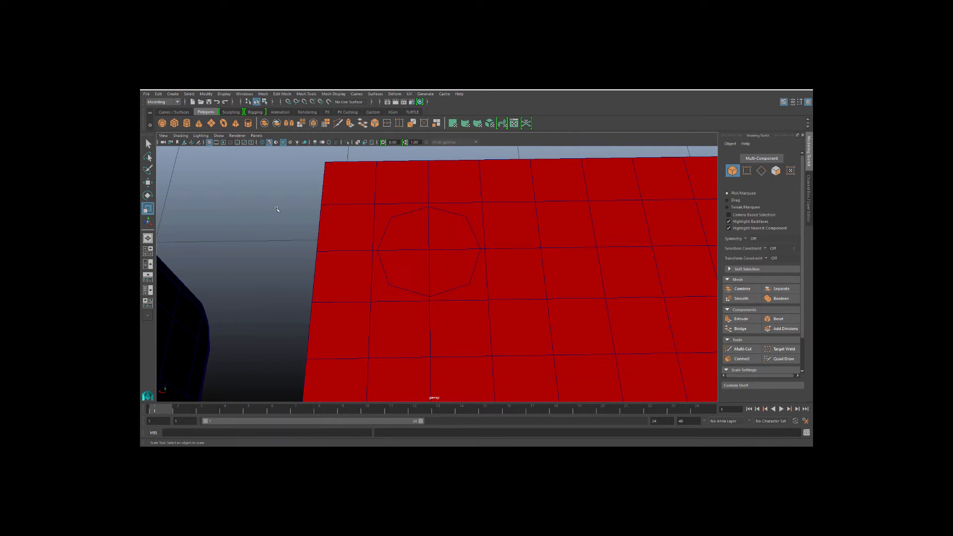
Delete the plane faces beneath the hemisphere to open a square hole.
left_click_drag(276, 206, 408, 291, "alt")
scroll(408, 292, "down", 2)
middle_click_drag(443, 290, 424, 284, "alt")
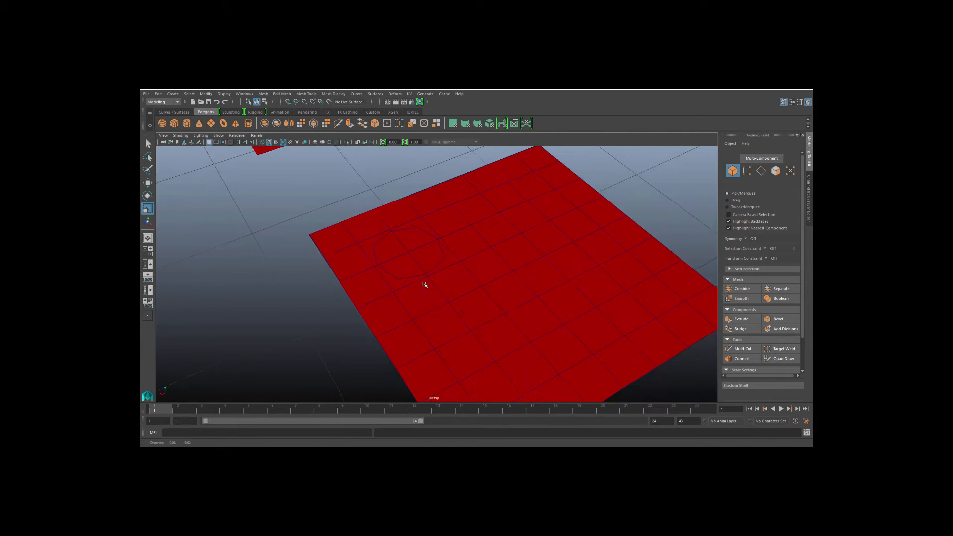
right_click_drag(429, 243, 484, 276)
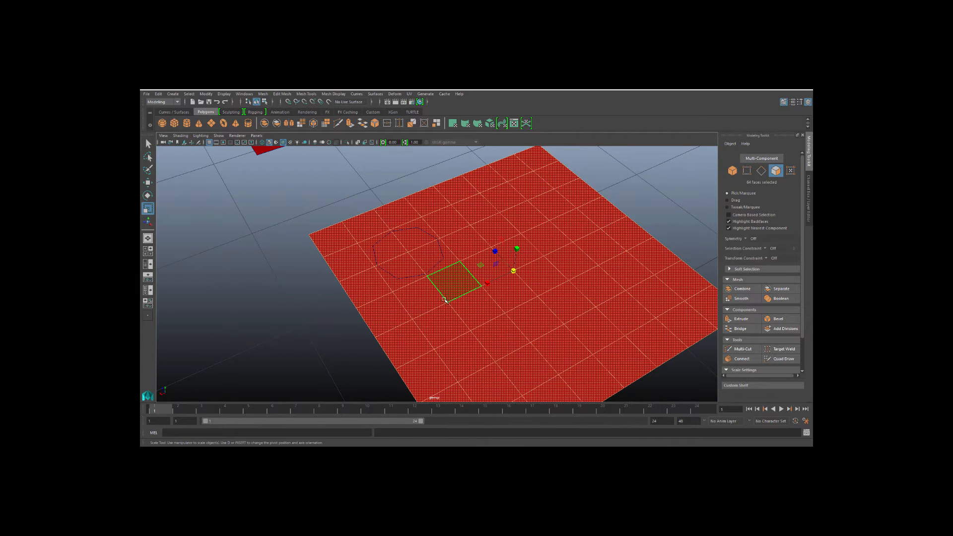
left_click(402, 281)
key("Delete")
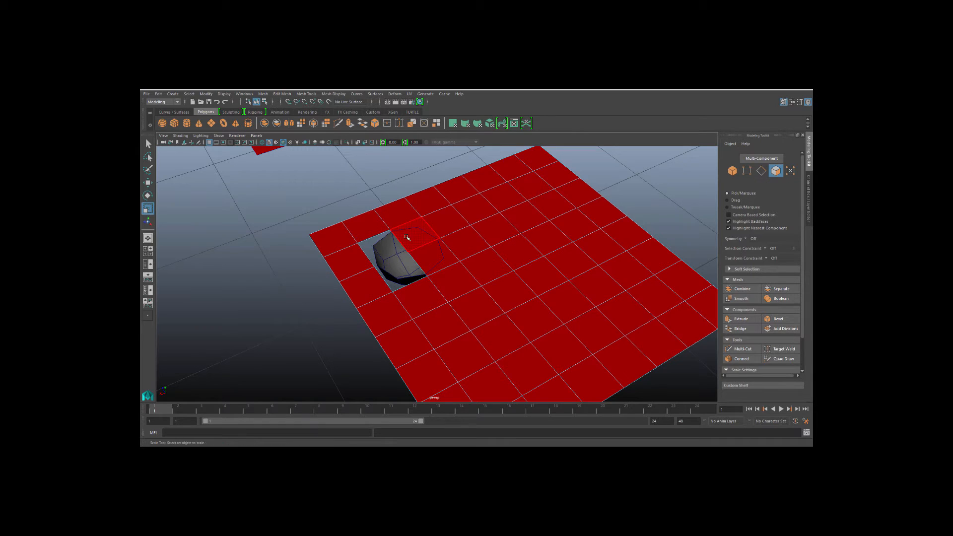
left_click(435, 258)
key("Delete")
Turn on backface culling in the viewport shading.
scroll(428, 272, "up", 1)
left_click_drag(471, 294, 523, 246, "alt")
left_click(525, 233)
right_click_drag(525, 232, 538, 224)
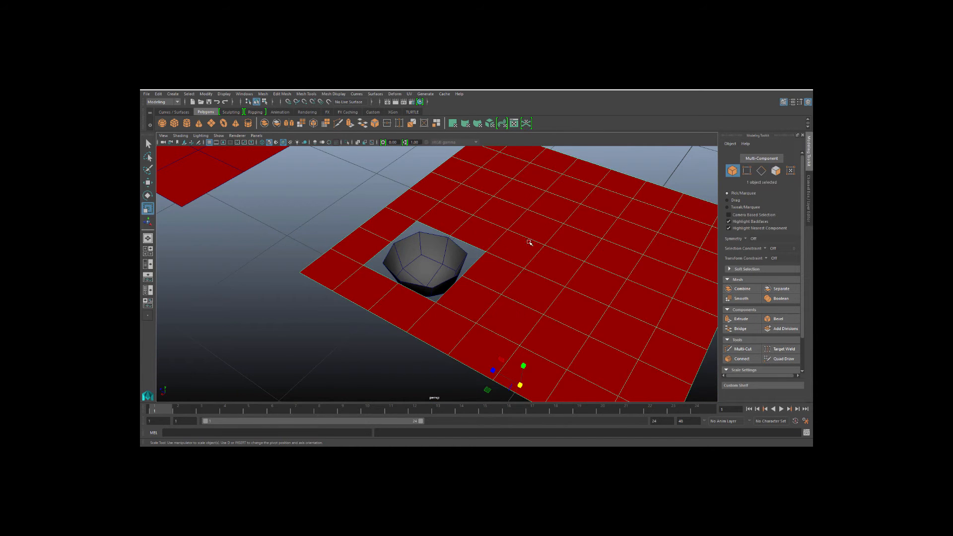
middle_click_drag(469, 243, 458, 272, "alt")
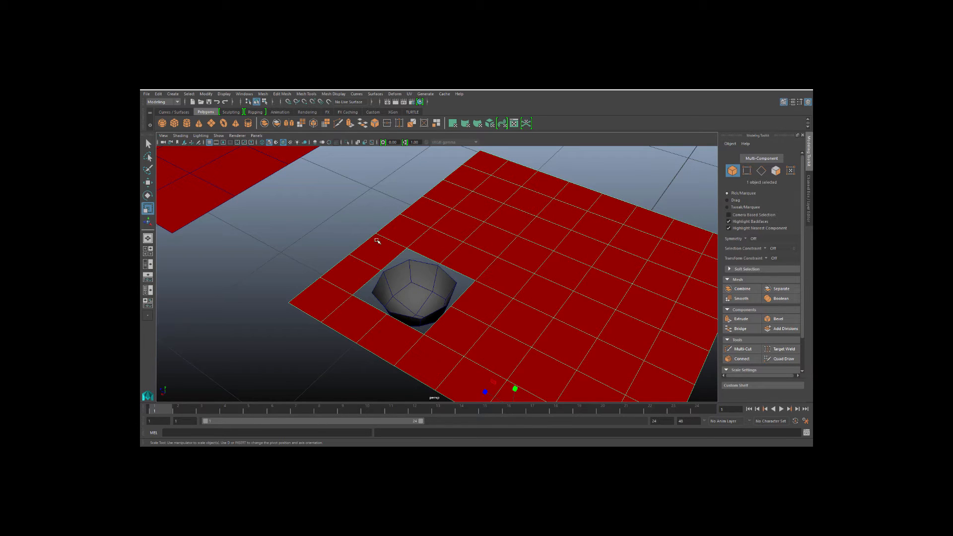
left_click(394, 271)
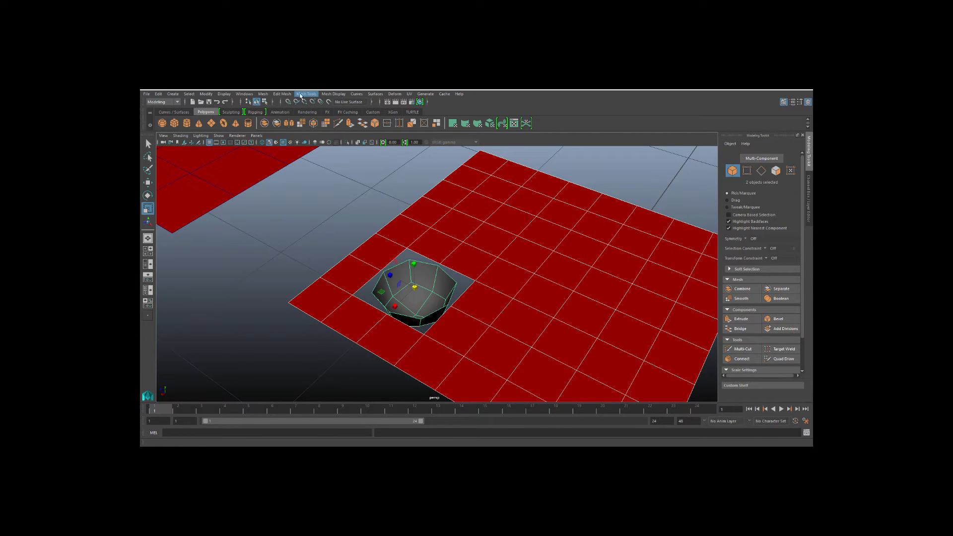
left_click(314, 239)
left_click_drag(314, 238, 388, 304, "alt")
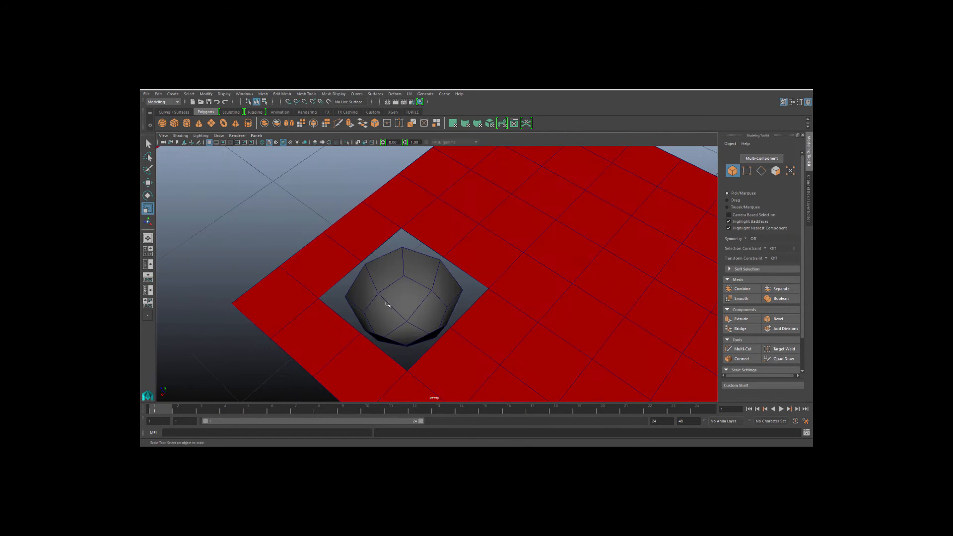
left_click(181, 136)
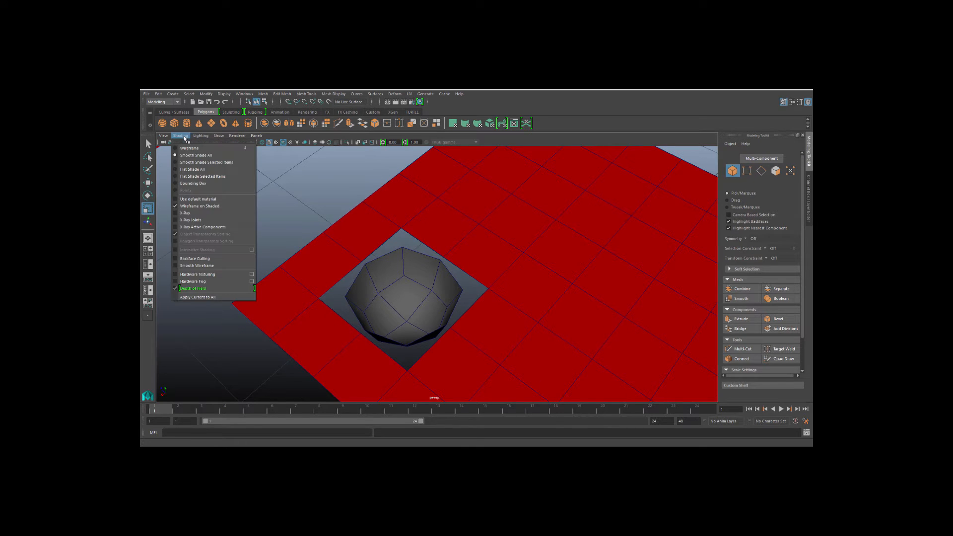
left_click(189, 259)
Reverse the normals of the hemisphere.
left_click_drag(346, 291, 356, 261, "alt")
left_click_drag(370, 329, 389, 270, "alt")
left_click(389, 270)
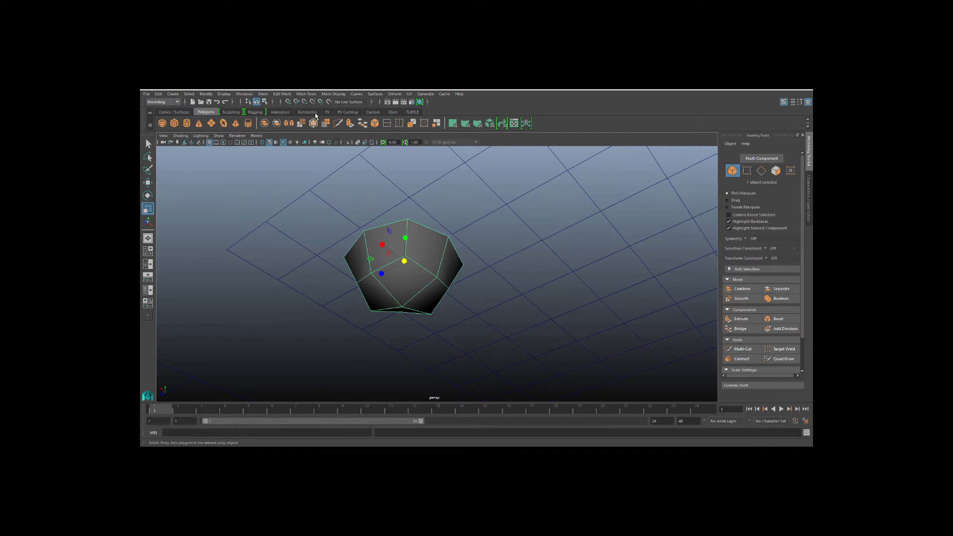
left_click(331, 95)
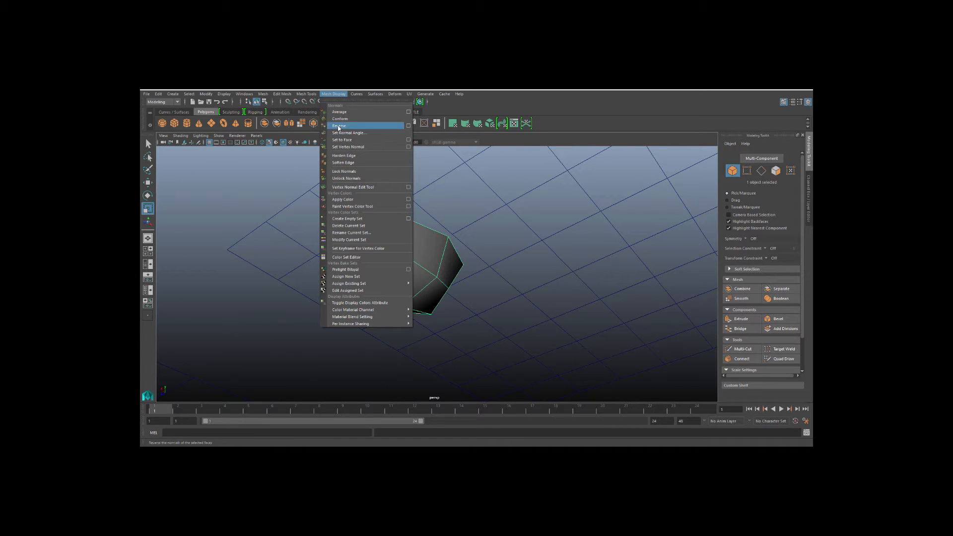
left_click(337, 126)
Combine the hemisphere and the perforated plane into one mesh.
left_click_drag(346, 226, 343, 342, "alt")
left_click(255, 253)
scroll(255, 253, "up", 5)
left_click_drag(255, 253, 278, 236, "alt")
scroll(266, 258, "down", 3)
mouse_move(278, 236)
middle_mouse_down("alt")
mouse_move(280, 252)
mouse_move(289, 233)
middle_mouse_up("alt")
left_click(305, 254)
left_click(387, 278, "shift")
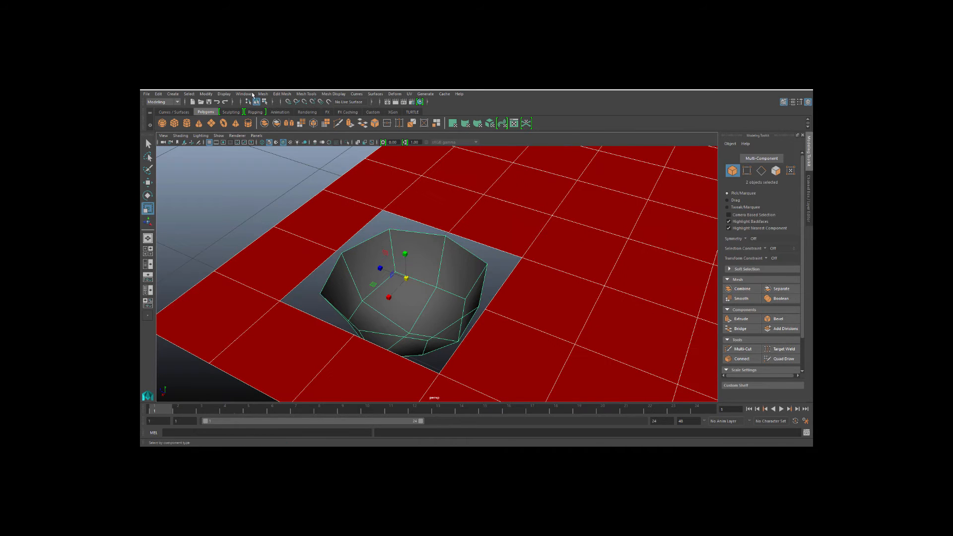
left_click(262, 94)
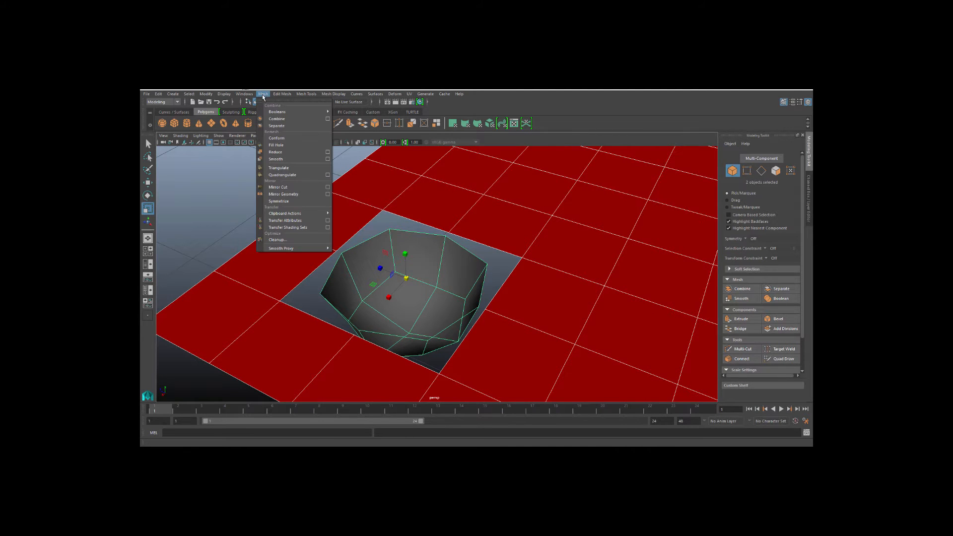
left_click(282, 119)
Select the hemisphere rim and hole border edges and try beveling and bridging them.
left_click(238, 197)
left_click_drag(271, 223, 257, 227, "alt")
scroll(258, 227, "down", 3)
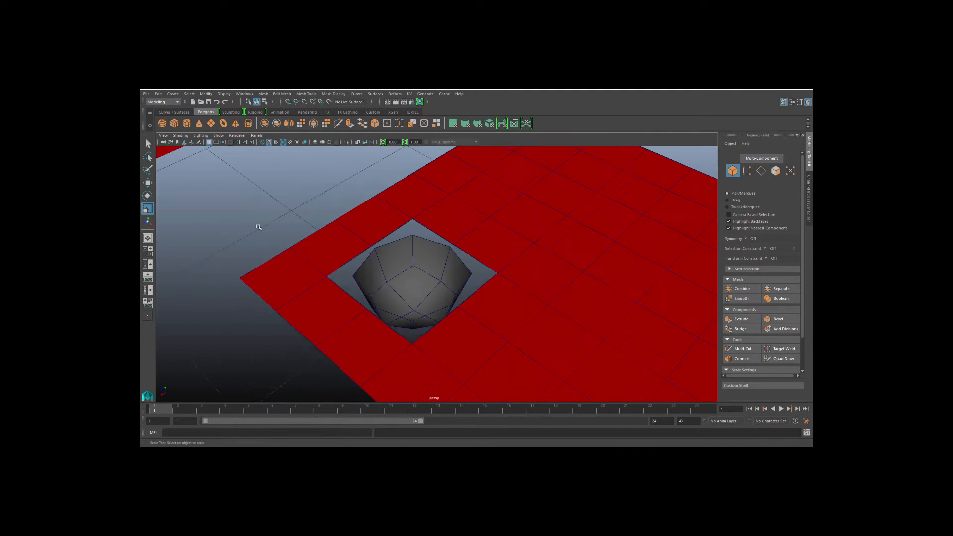
middle_click_drag(258, 227, 254, 213, "alt")
left_click(298, 246)
right_click_drag(373, 233, 373, 218)
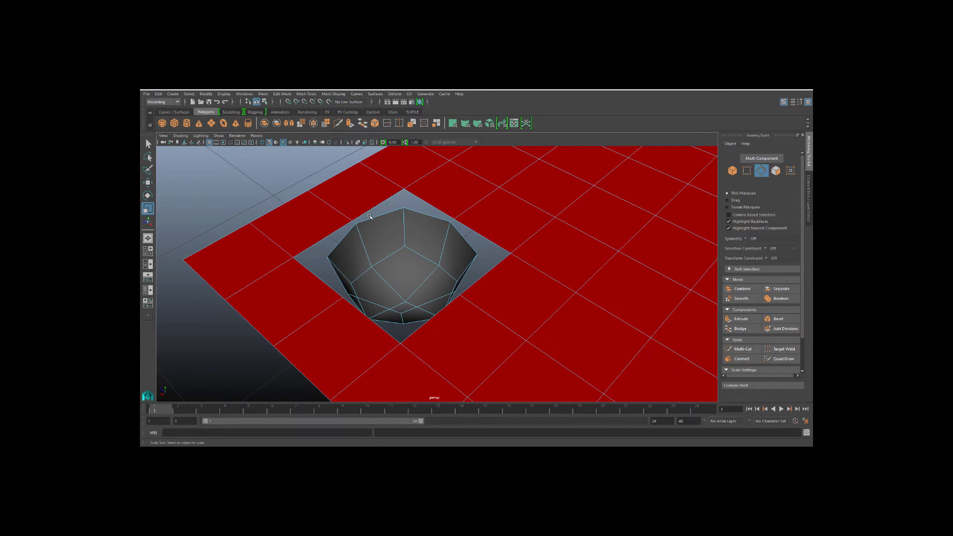
left_click(374, 215)
left_click(781, 322)
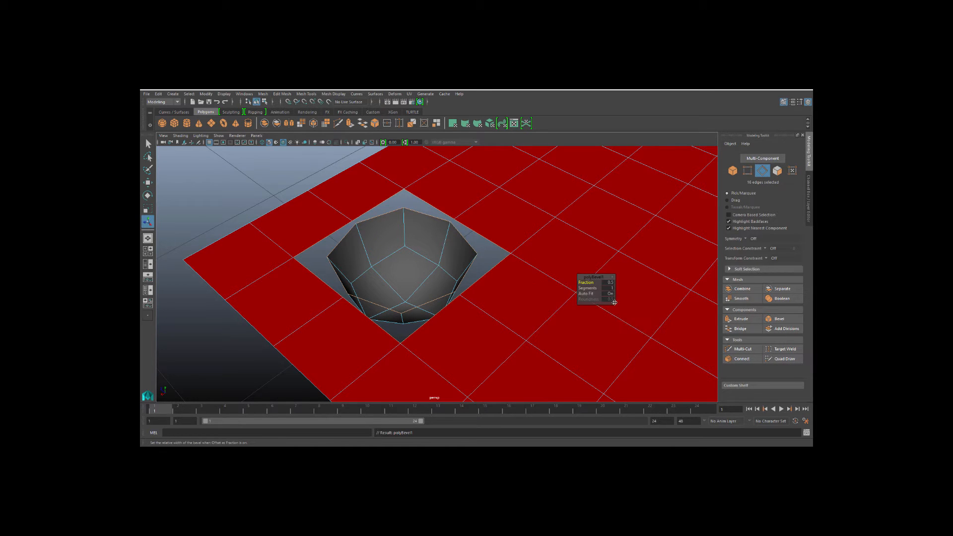
key("ctrl+z")
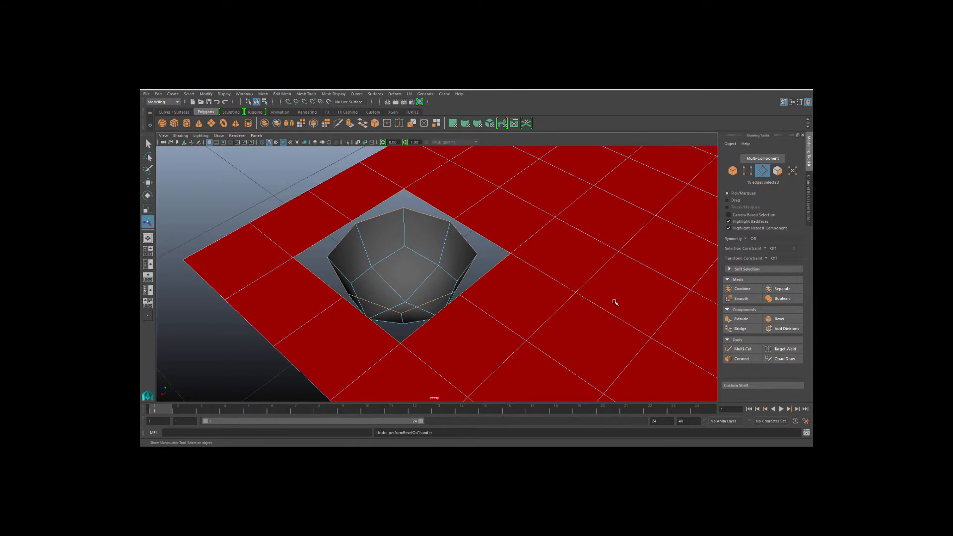
left_click(732, 329)
key("ctrl+z")
key("ctrl+z")
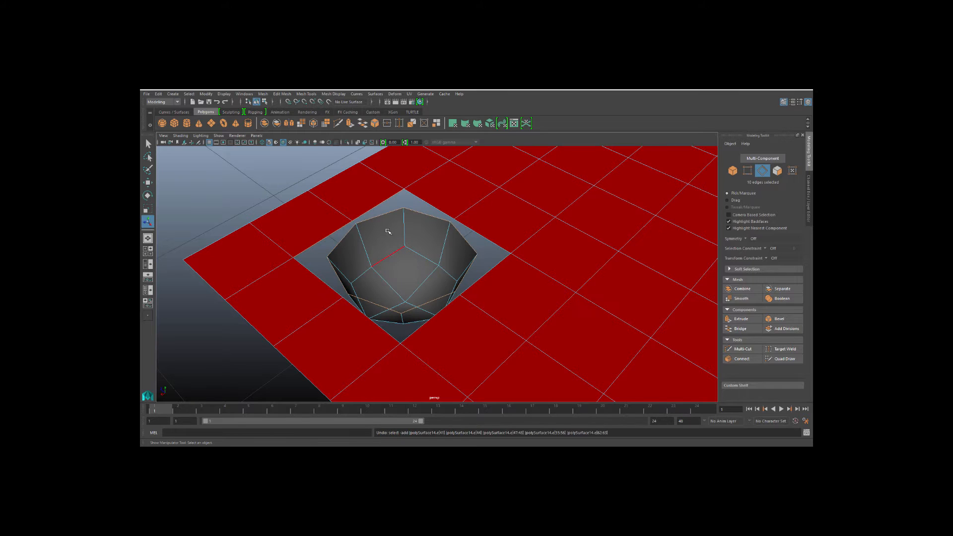
Bridge a hole-border edge to the hemisphere rim and try closing the remaining gap around the edge loop.
left_click(314, 164)
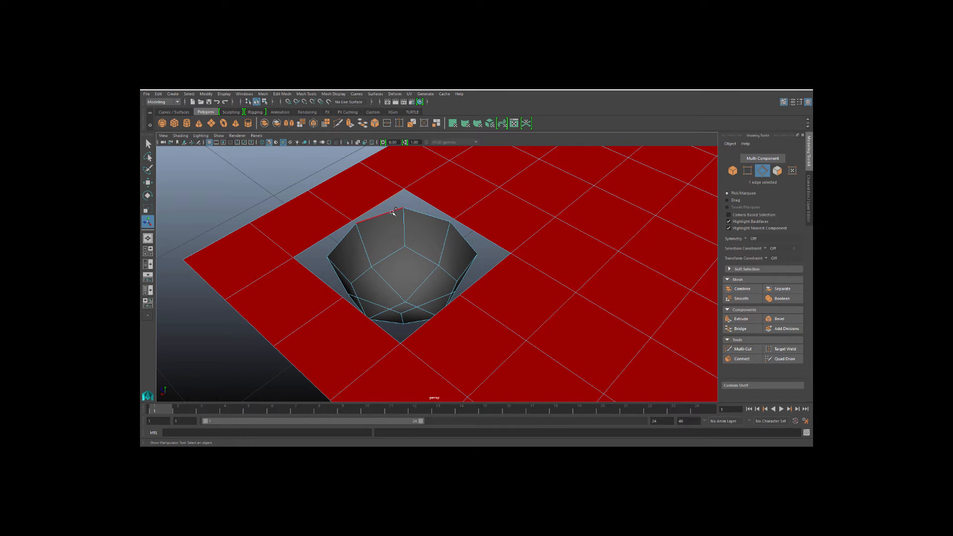
left_click(739, 329)
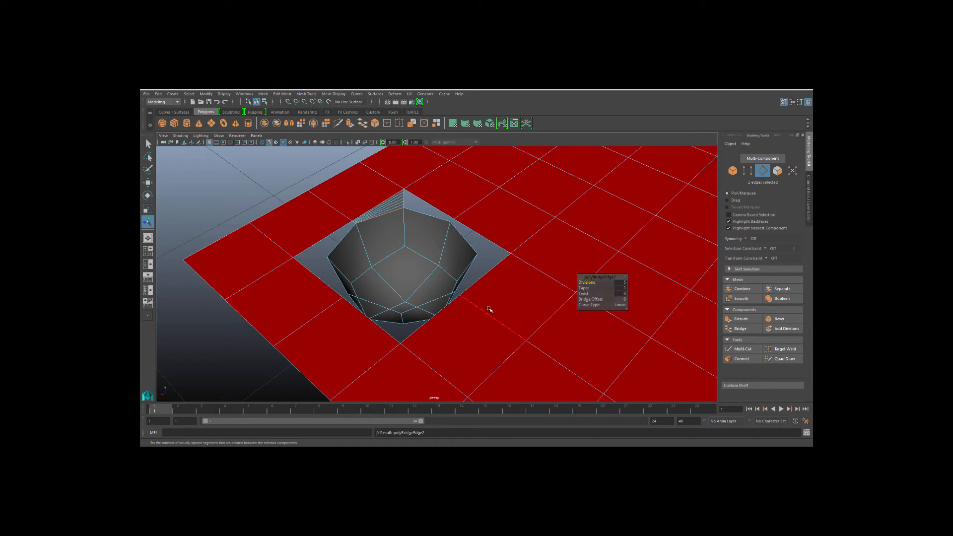
double_click(426, 200)
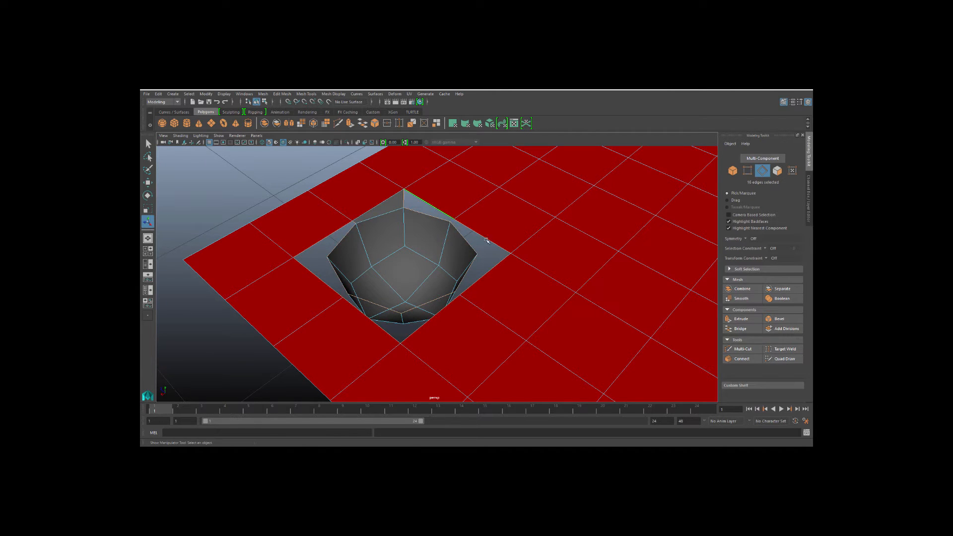
left_click(743, 331)
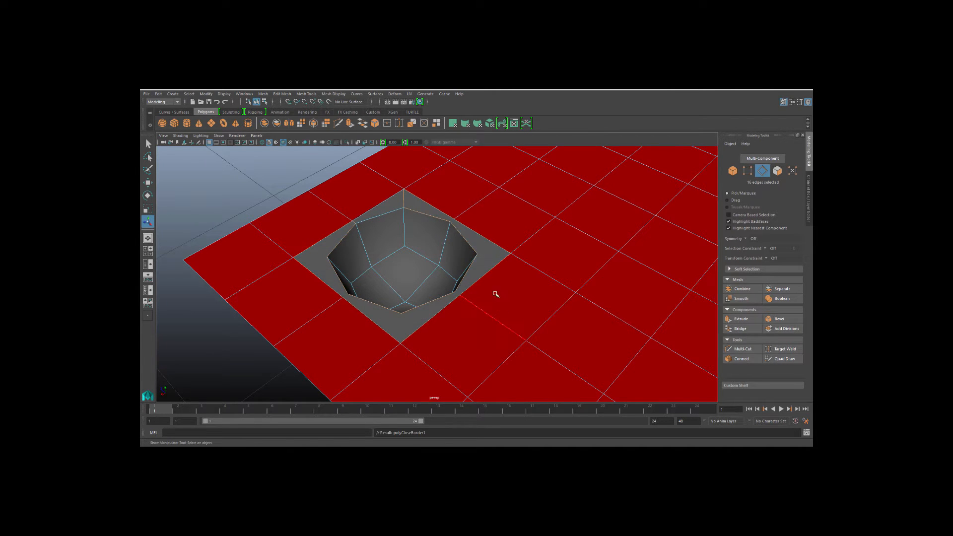
mouse_move(453, 301)
left_mouse_down("alt")
mouse_move(432, 296)
mouse_move(447, 296)
left_mouse_up("alt")
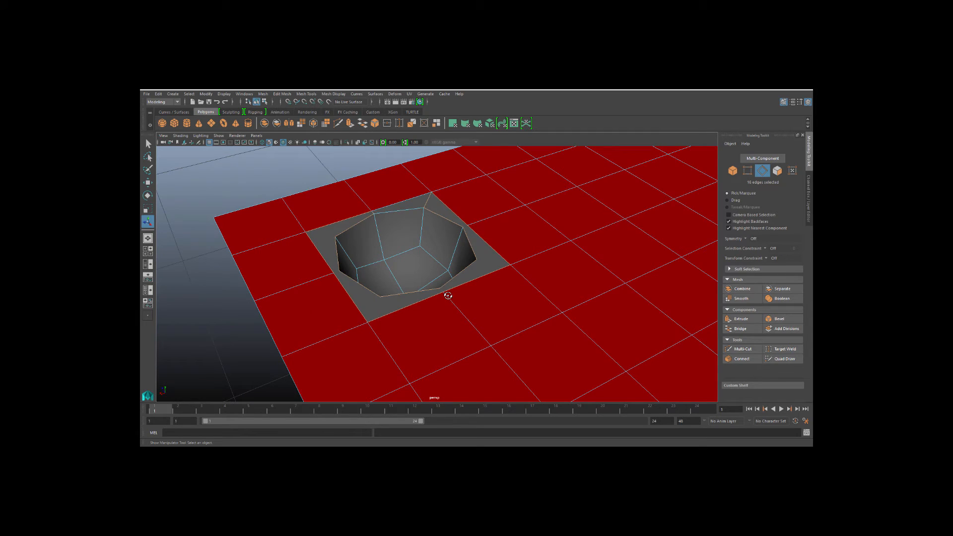
key("ctrl+z")
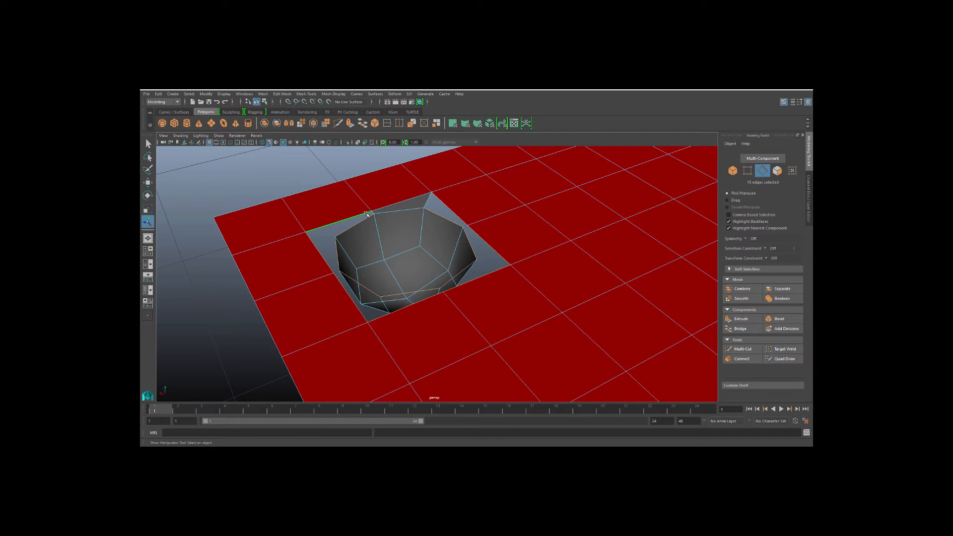
Bridge the remaining hole-border edges to the hemisphere rim to close the gap around the hollow.
left_click(739, 329)
middle_click_drag(417, 304, 290, 298)
left_click(268, 328)
left_click_drag(294, 327, 307, 343, "alt")
scroll(311, 318, "up", 4)
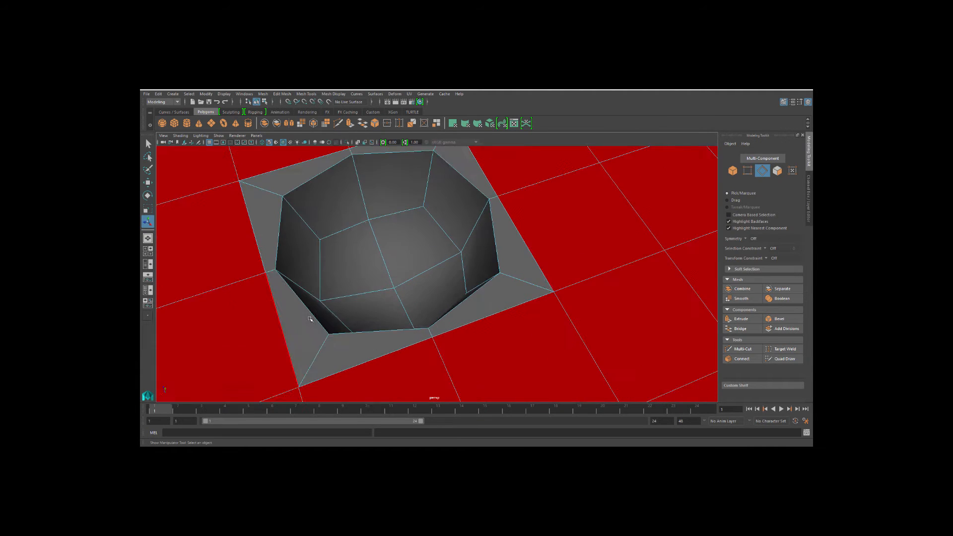
Inspect the joined hollow from several angles with smooth preview on and off.
middle_click_drag(311, 319, 347, 343, "alt")
left_click_drag(346, 339, 346, 313, "alt")
scroll(348, 306, "down", 3)
right_click_drag(438, 256, 471, 230)
left_click(433, 253)
left_click_drag(405, 275, 456, 275, "alt")
key("3")
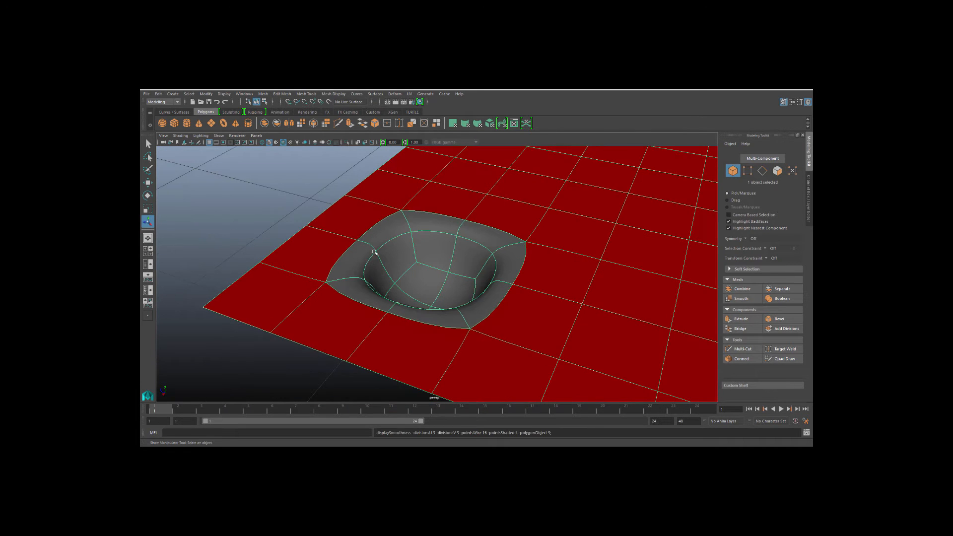
key("1")
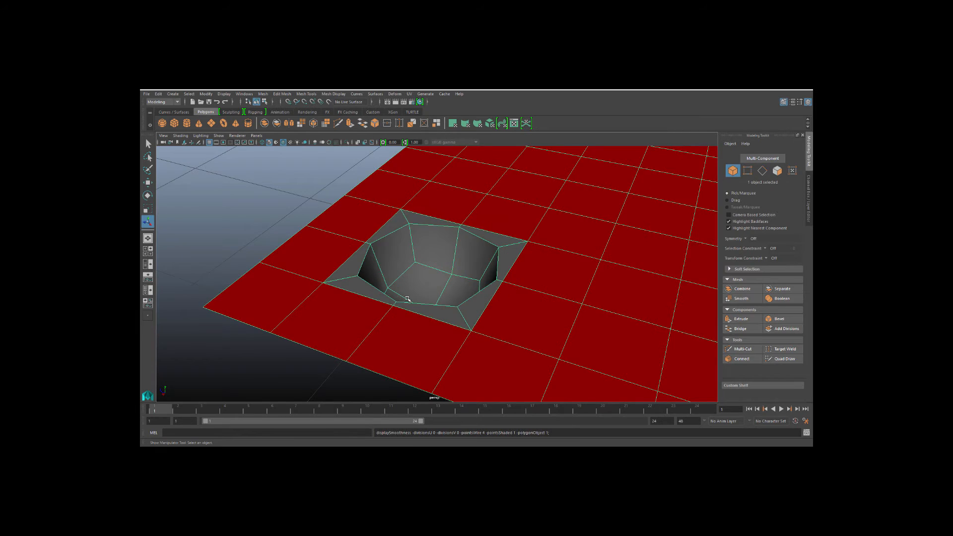
Select the perforated plane and view it with smooth preview.
scroll(409, 298, "down", 5)
left_click_drag(454, 288, 415, 292, "alt")
left_click(321, 298)
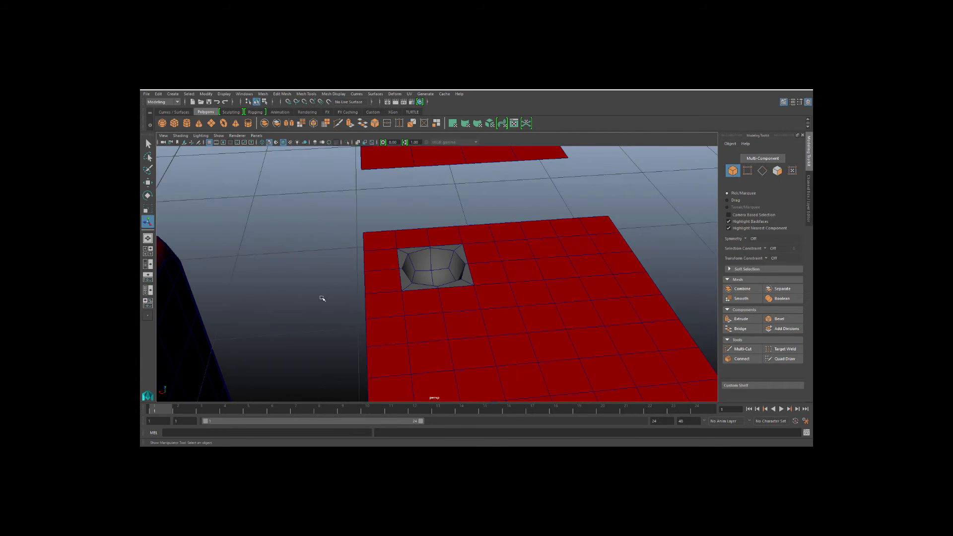
left_click_drag(322, 298, 401, 294, "alt")
left_click(419, 272)
right_click_drag(436, 259, 491, 441)
left_click_drag(308, 250, 346, 304, "alt")
key("3")
Delete the outer faces of the plane, keeping only a small patch around the hollow.
left_click_drag(409, 287, 346, 287, "alt")
left_click(302, 266)
scroll(309, 279, "down", 4)
scroll(347, 288, "down", 3)
middle_click_drag(379, 283, 359, 281, "alt")
left_click_drag(359, 281, 370, 285, "alt")
left_click(429, 309)
scroll(430, 308, "up", 4)
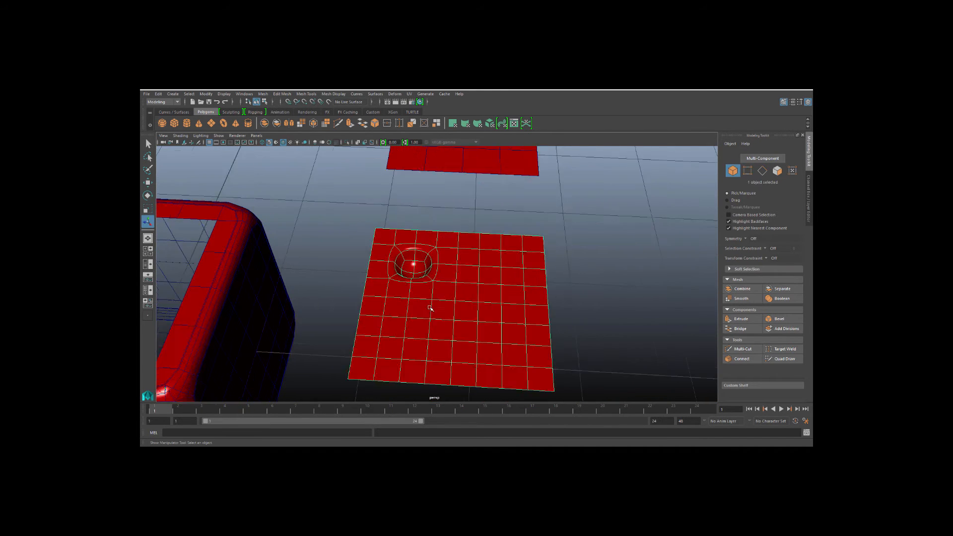
right_click_drag(420, 259, 403, 295)
left_click(405, 308)
left_click_drag(405, 308, 585, 366, "alt")
key("Delete")
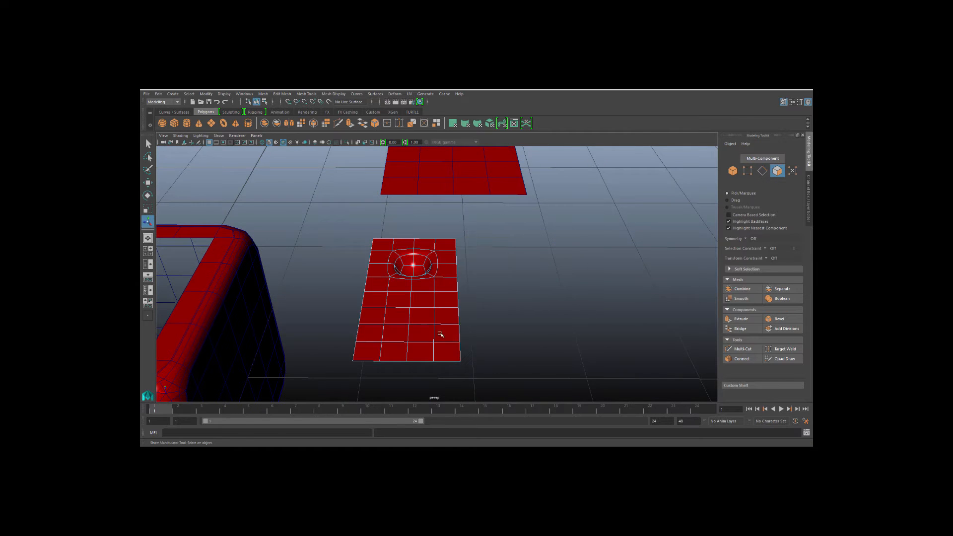
left_click_drag(345, 309, 516, 339)
key("Delete")
Center the pivot of the pip patch.
left_click_drag(382, 293, 391, 308, "alt")
right_click_drag(394, 259, 428, 248)
middle_click_drag(412, 269, 408, 277, "alt")
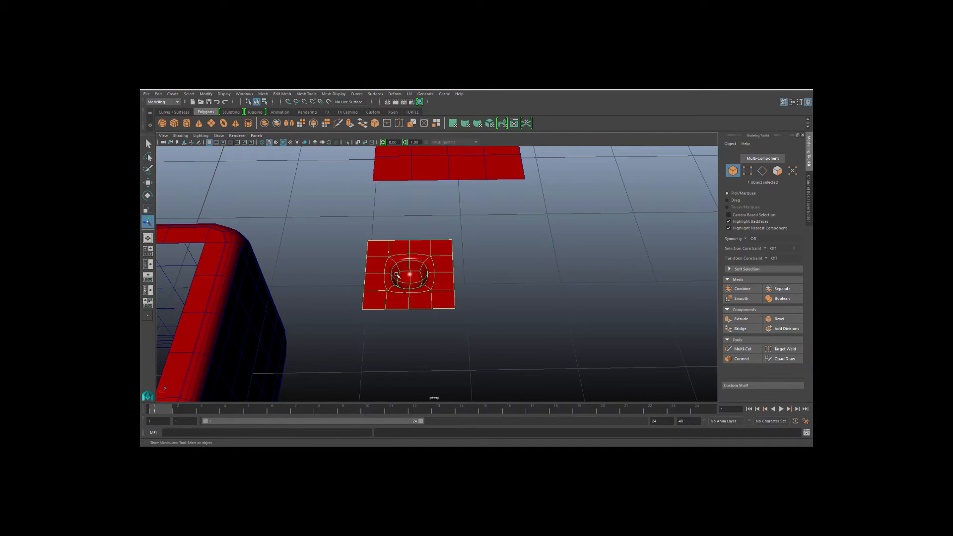
key("w")
left_click(200, 95)
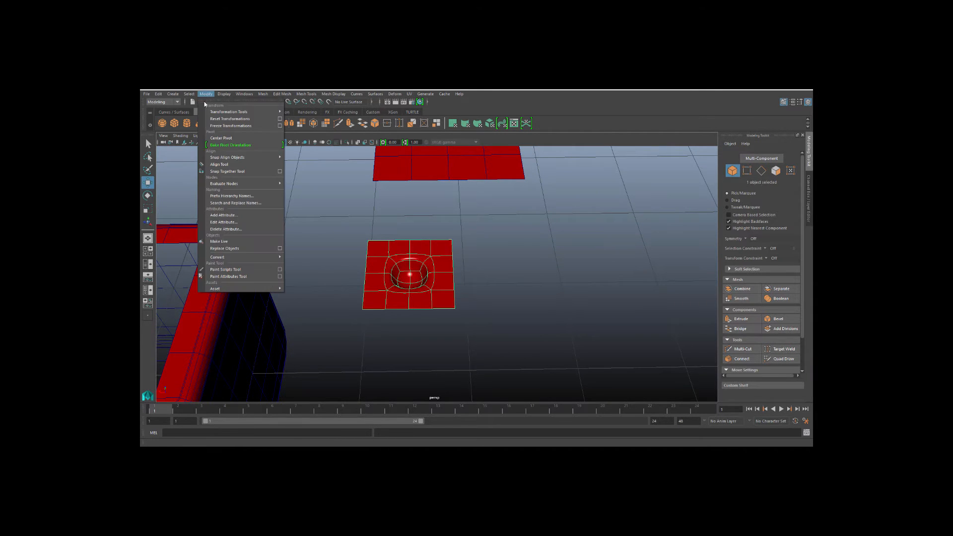
left_click(221, 138)
Select the extracted flat face plane and center its pivot.
left_click_drag(315, 240, 371, 295, "alt")
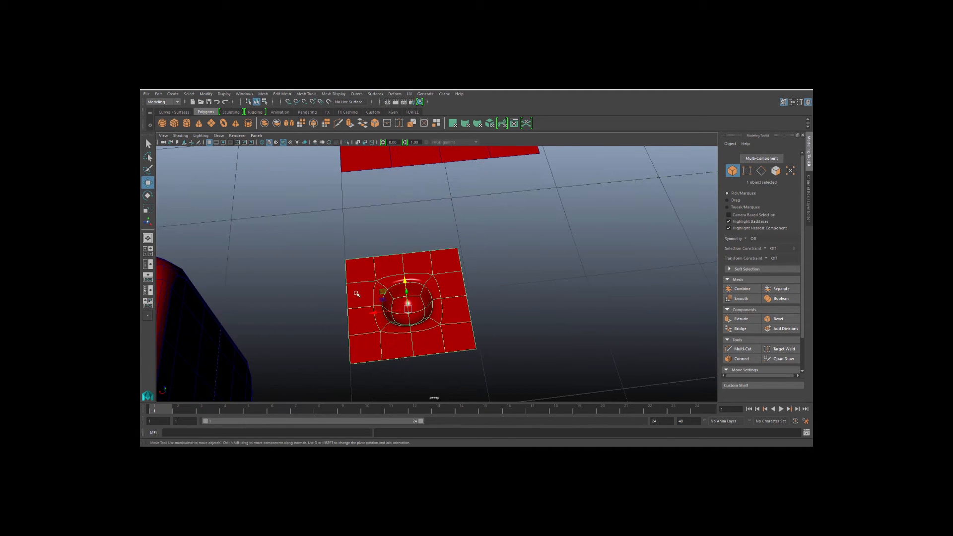
left_click(298, 269)
scroll(347, 273, "down", 6)
left_click(421, 202)
middle_click_drag(424, 251, 401, 249, "alt")
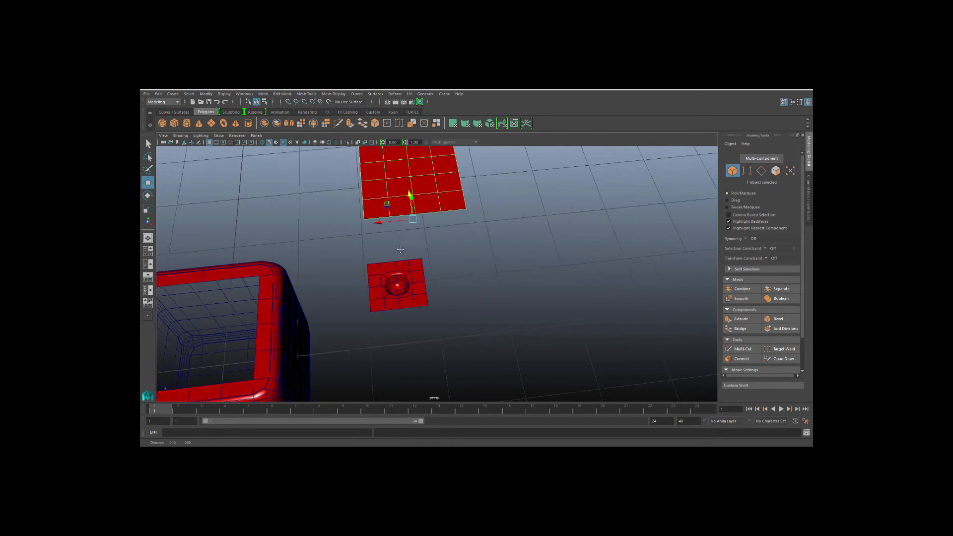
left_click_drag(401, 250, 350, 330, "alt")
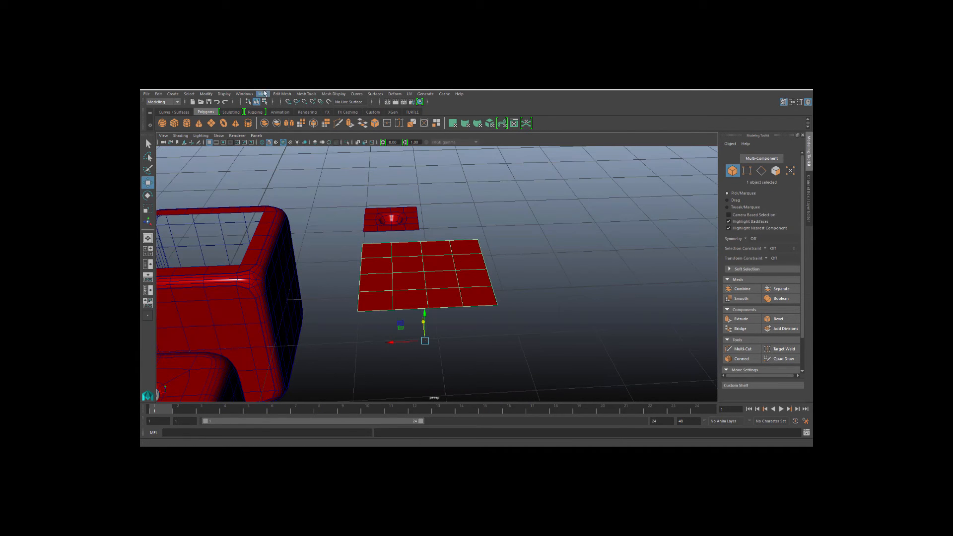
left_click(206, 94)
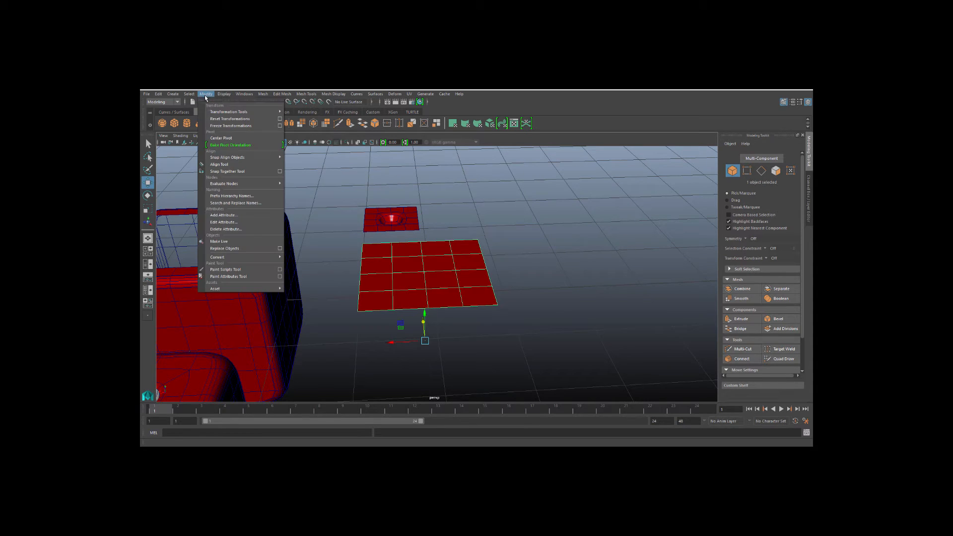
left_click(221, 138)
Move the face plane next to the pip patch.
left_click_drag(323, 251, 387, 296, "alt")
middle_click_drag(387, 297, 390, 259, "alt")
left_click(338, 236)
left_click(399, 260)
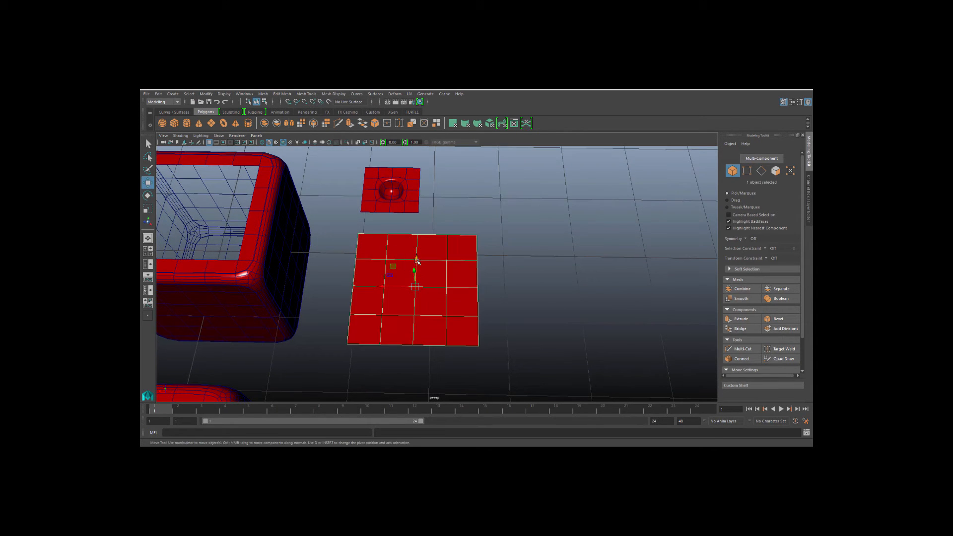
left_click_drag(433, 281, 428, 226, "alt")
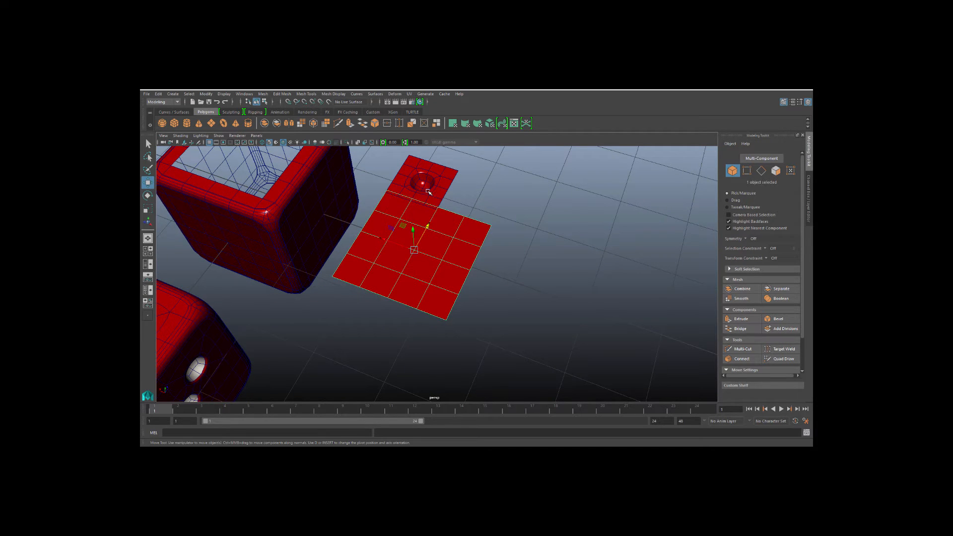
Duplicate the face plane and move the copy aside.
left_click_drag(428, 192, 532, 260, "alt")
key("ctrl+d")
left_click(410, 220)
middle_click_drag(411, 220, 441, 241, "alt")
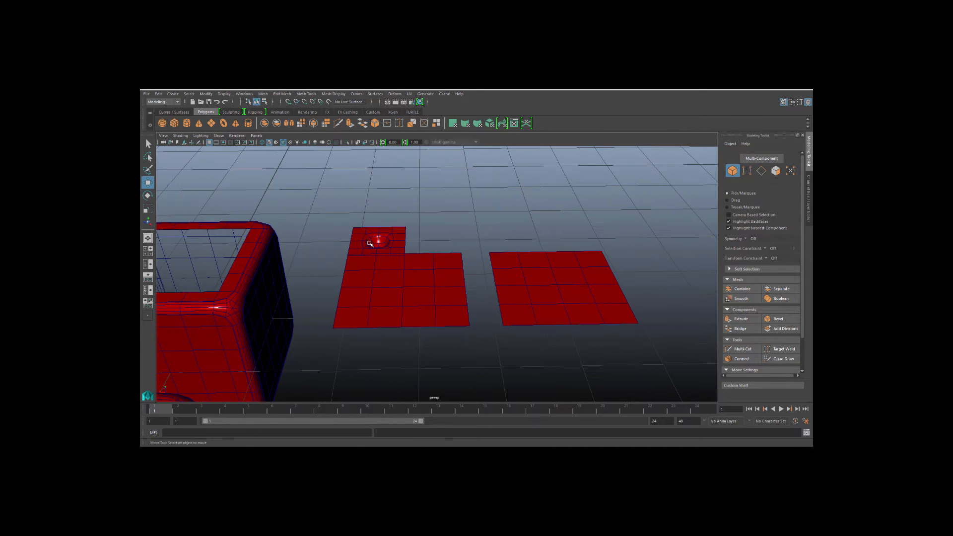
Snap the pip patch onto the face plane, moving its pivot to a corner vertex and snapping it to a plane vertex.
left_click(370, 242)
left_click_drag(370, 242, 349, 308, "alt")
key("v")
left_click(361, 246)
left_click(342, 272)
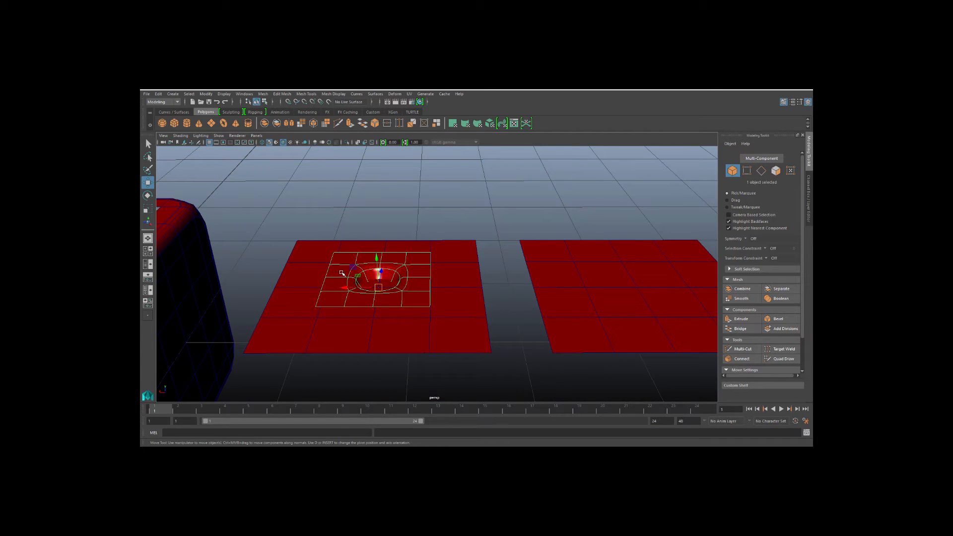
key("d")
left_click(334, 254)
key("d")
key("v")
left_click_drag(334, 253, 310, 303)
Select the plane's central faces and reposition the pip patch over them.
left_click(286, 234)
left_click(308, 304)
right_click_drag(304, 295, 298, 283)
left_click(355, 289)
left_click(347, 330, "shift")
left_click(394, 324, "shift")
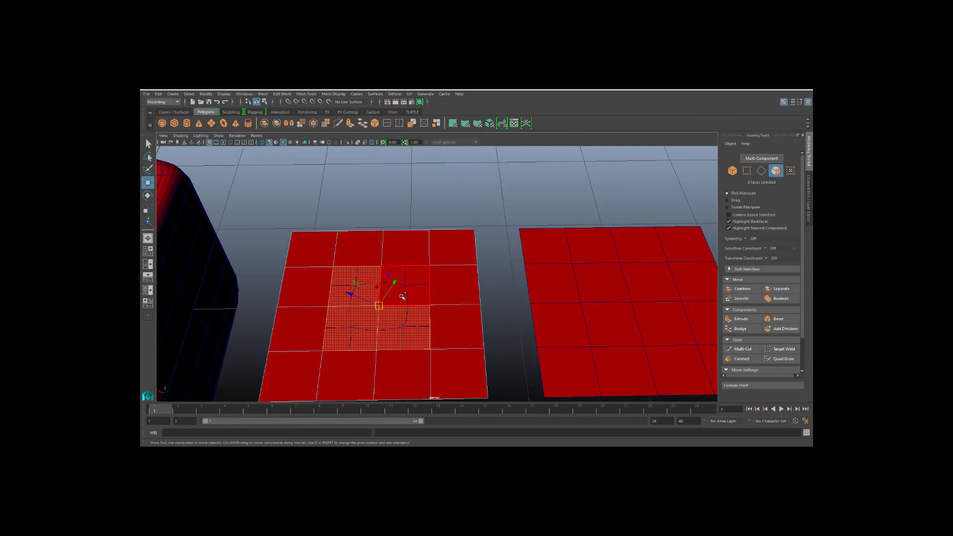
left_click(402, 297, "shift")
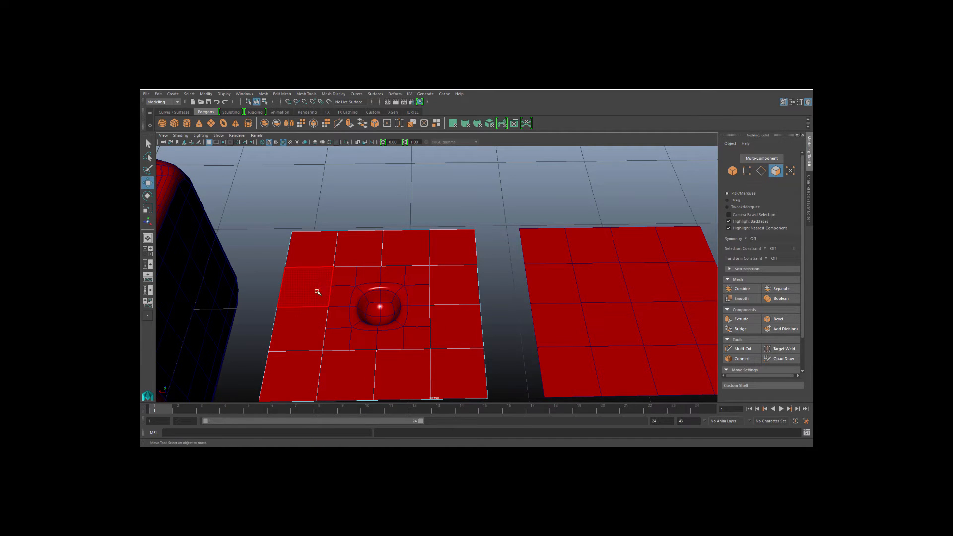
left_click_drag(314, 292, 323, 268, "alt")
left_click(337, 295)
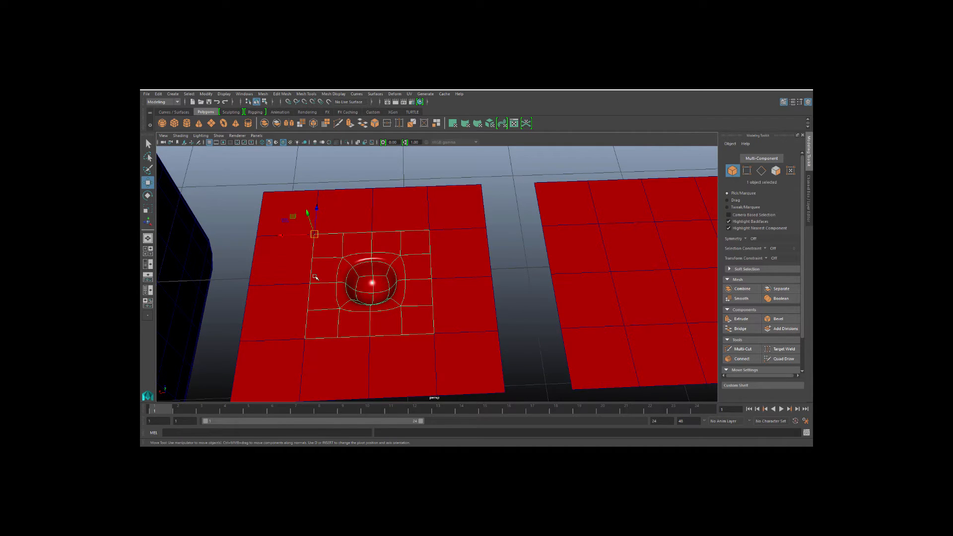
Delete the extra interior grid edges of the pip patch around the hollow.
right_click_drag(318, 278, 308, 242)
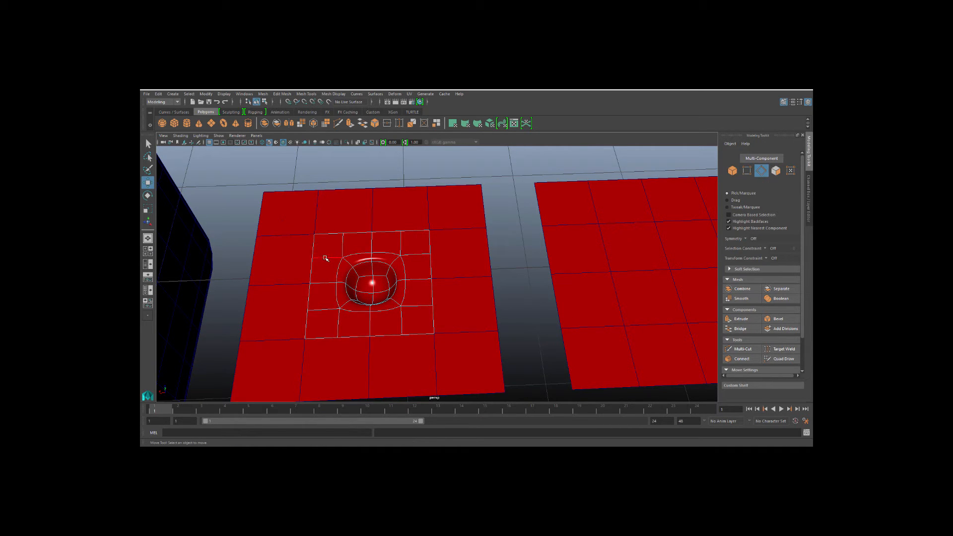
left_click(326, 258)
key("q")
left_click(345, 247, "shift")
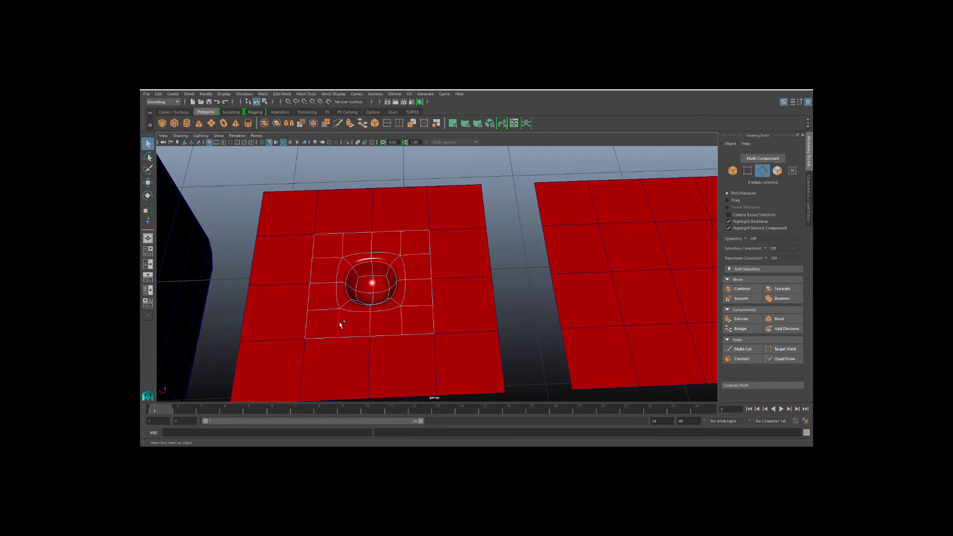
key("ctrl+Delete")
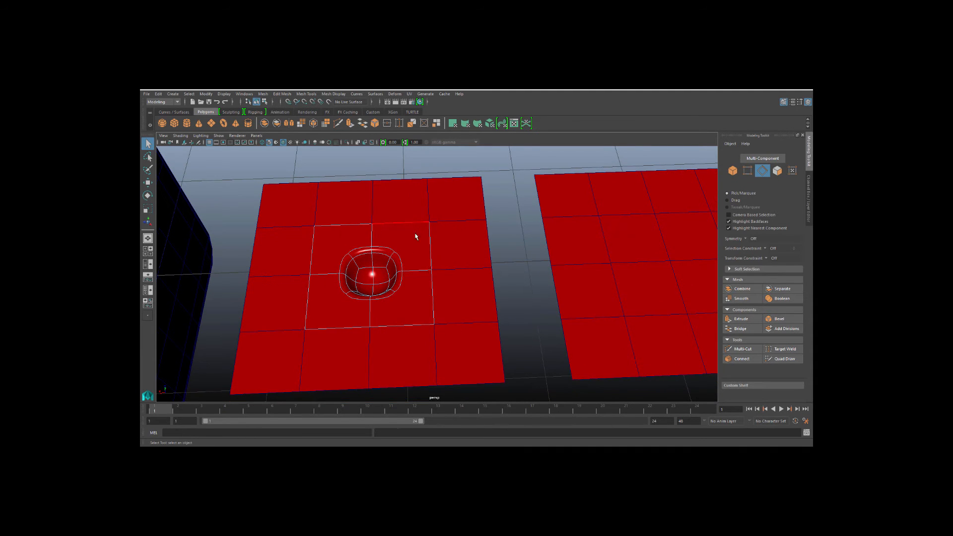
Combine the pip patch and the face plane into one mesh.
right_click_drag(415, 233, 450, 224)
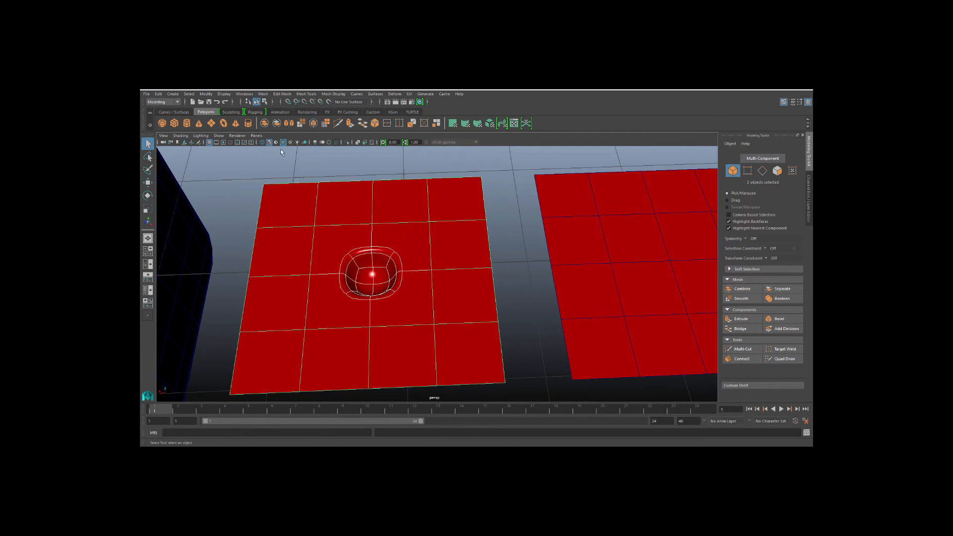
left_click(263, 94)
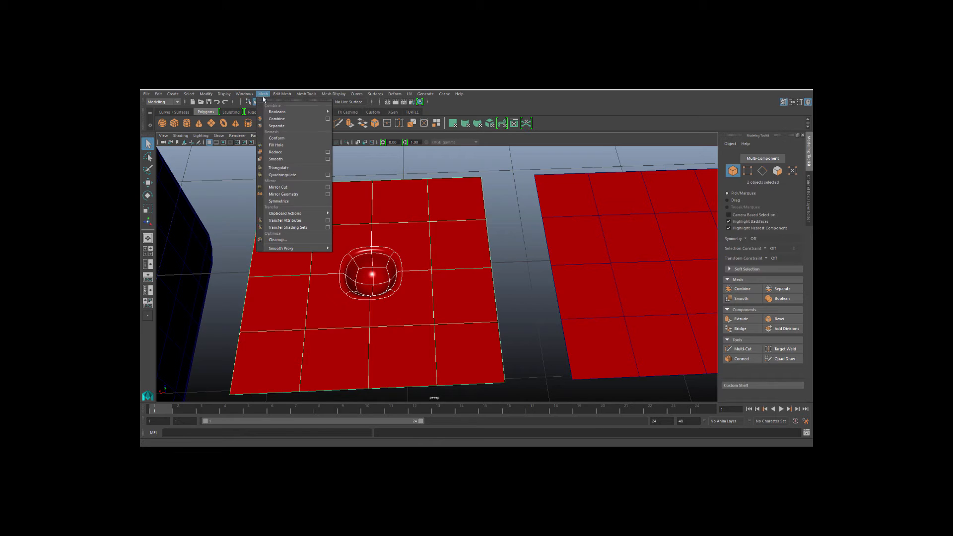
left_click(281, 119)
Select overlapping vertices where patch and plane meet and merge them.
middle_click_drag(306, 288, 309, 266, "alt")
right_click_drag(309, 241, 285, 248)
key("1")
left_click(316, 205)
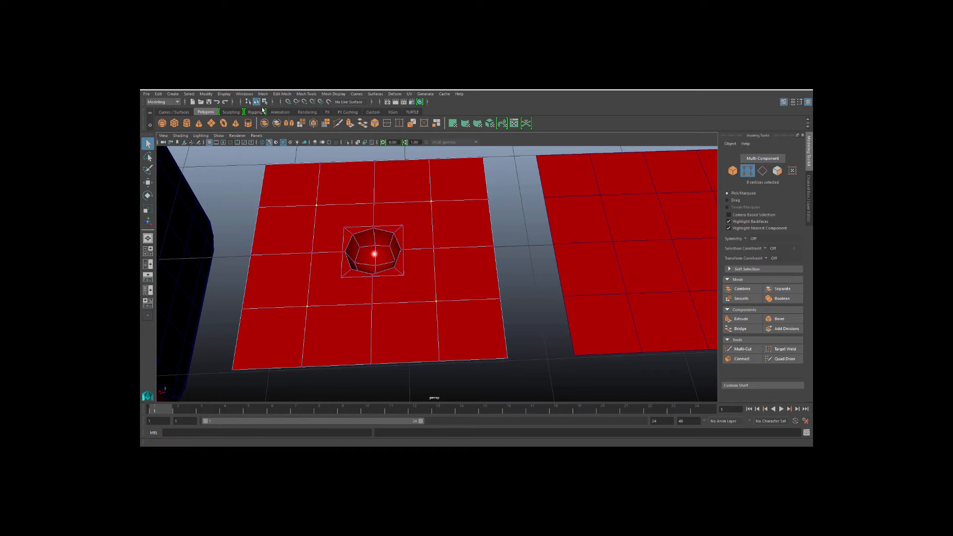
left_click(387, 123)
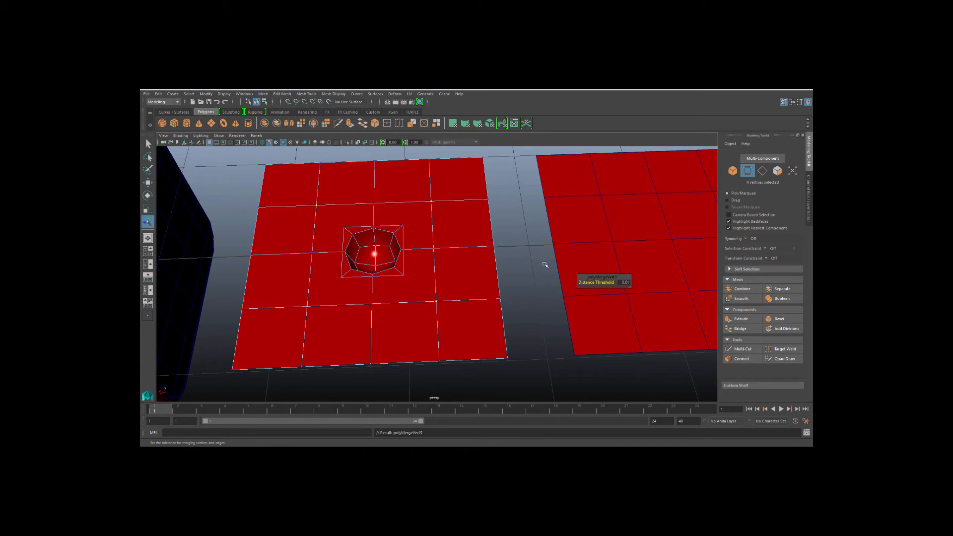
Display the border edges of the combined mesh to check for open seams.
right_click_drag(320, 209, 277, 170)
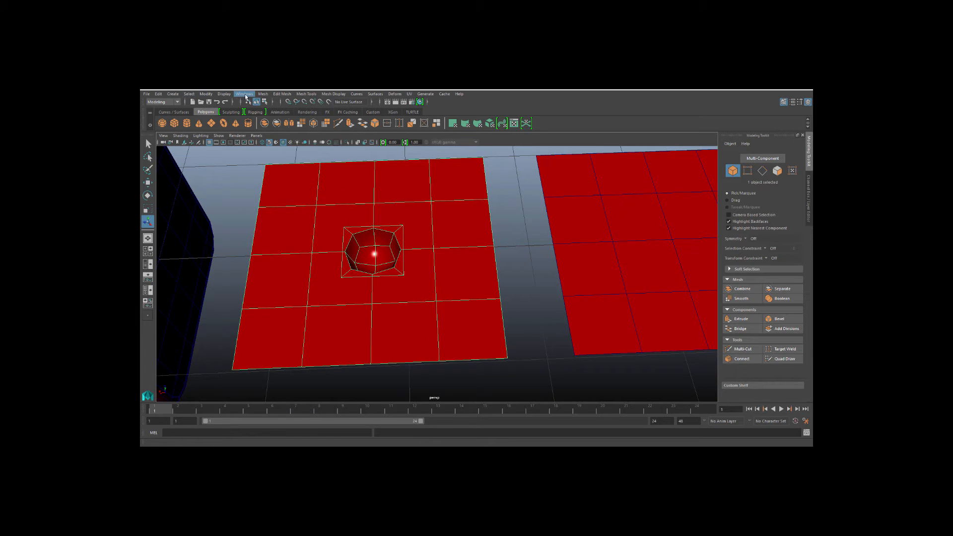
left_click(224, 93)
mouse_move(239, 190)
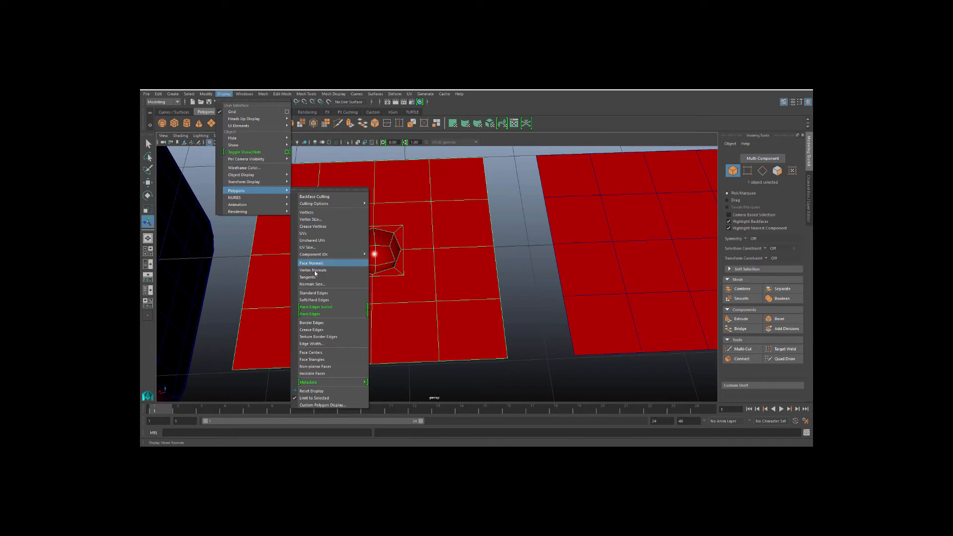
left_click(307, 323)
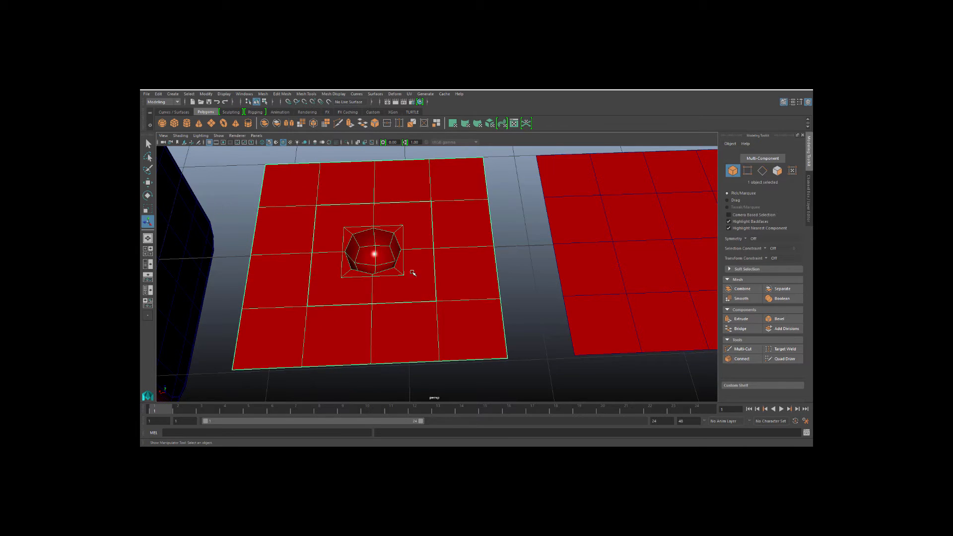
Select the remaining overlapping seam vertices and merge them.
right_click_drag(314, 204, 314, 186)
mouse_move(299, 193)
left_mouse_down("shift")
mouse_move(334, 269)
mouse_move(297, 252)
mouse_move(321, 263)
mouse_move(321, 335)
left_mouse_up("shift")
left_click_drag(385, 305, 410, 332, "shift")
left_click_drag(421, 286, 452, 316, "shift")
left_click_drag(418, 192, 453, 274, "shift")
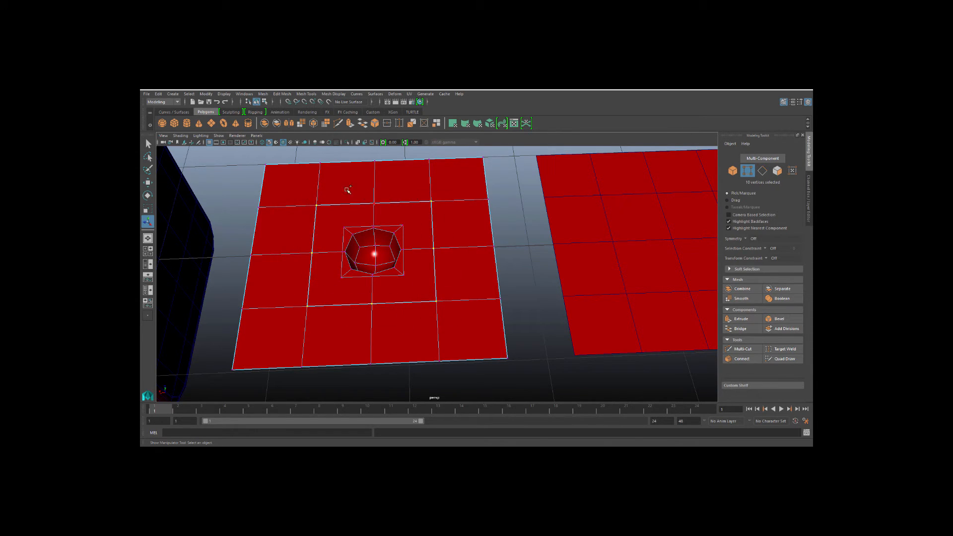
left_click(388, 123)
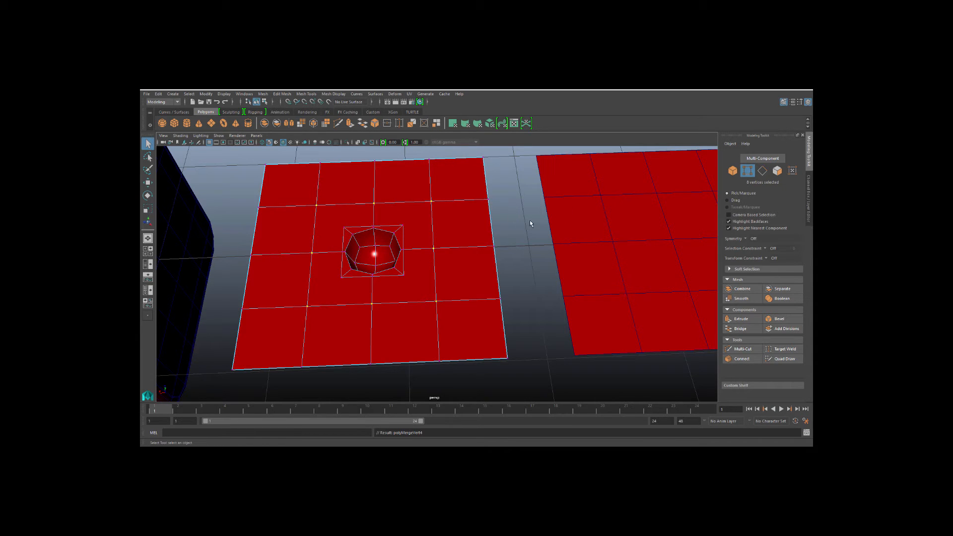
Cut diagonal edges from the plane's corner vertices to the pip patch corners with Multi-Cut.
right_click_drag(370, 246, 369, 220)
scroll(310, 252, "up", 3)
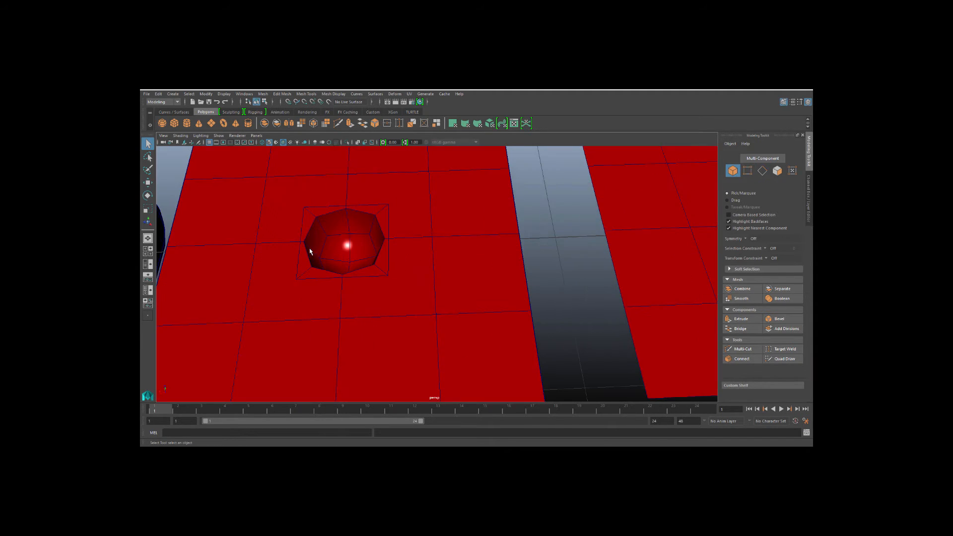
left_click(283, 255)
left_click_drag(284, 255, 330, 250, "alt")
scroll(331, 252, "down", 1)
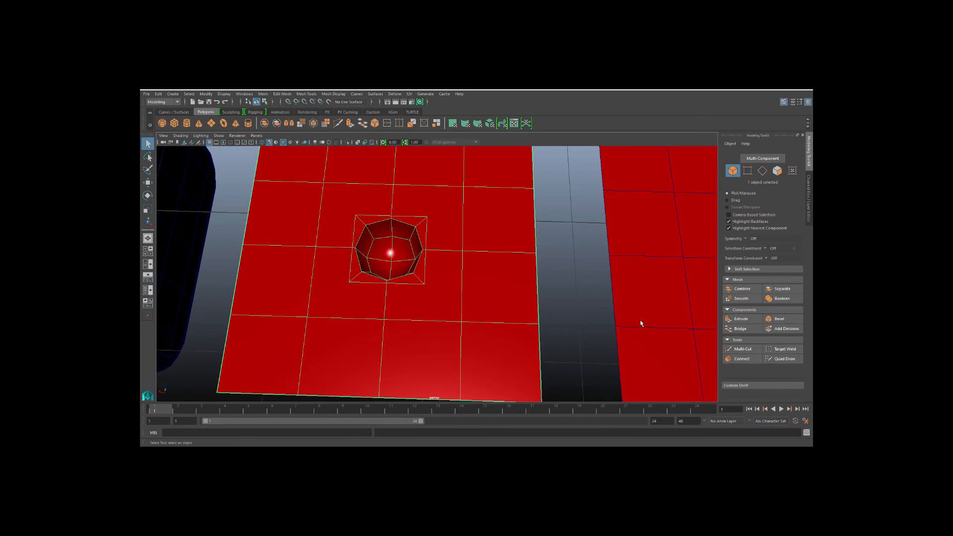
left_click(736, 350)
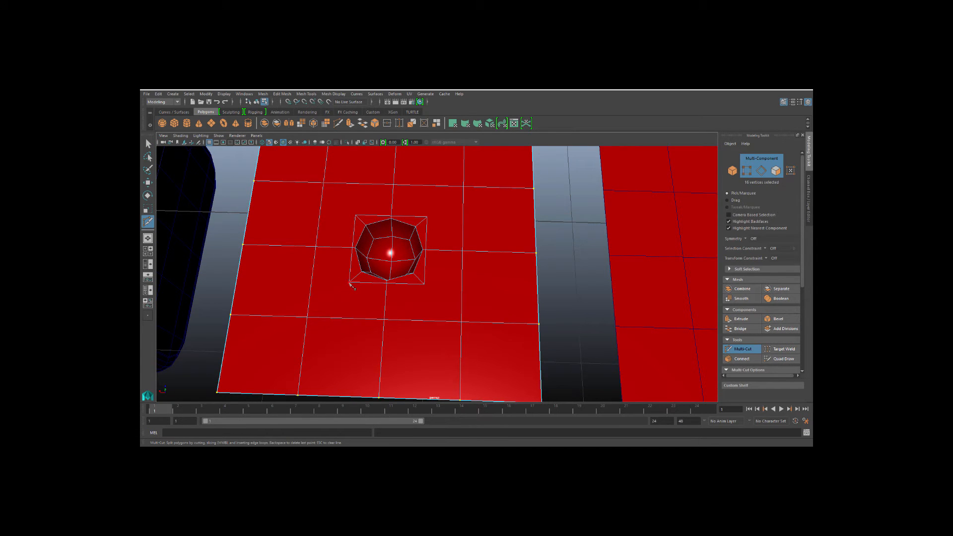
left_click(307, 318)
right_click(308, 318)
left_click(324, 183)
right_click(323, 183)
left_click(428, 217)
right_click(421, 327)
key("q")
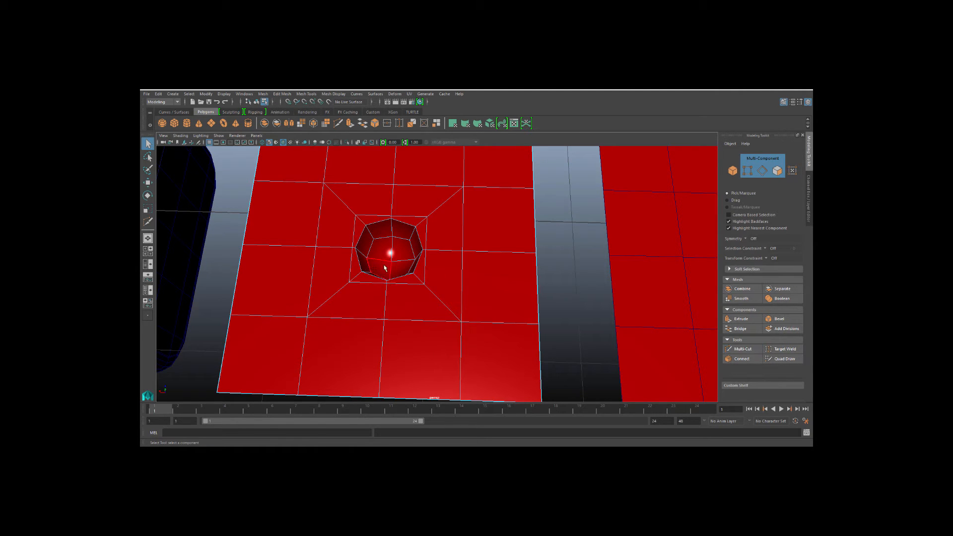
Select four rim vertices of the pip hollow and scale them with the Scale tool.
right_click_drag(386, 256, 355, 257)
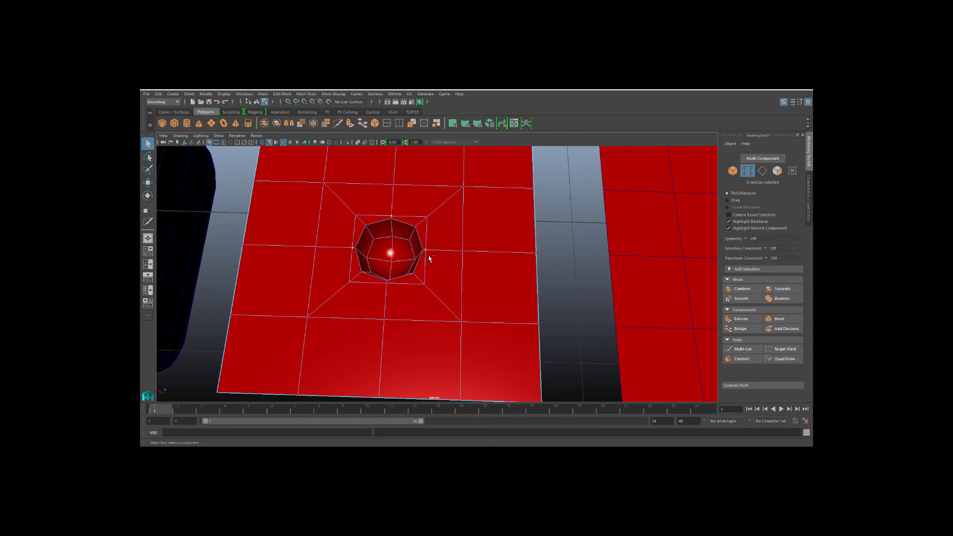
key("r")
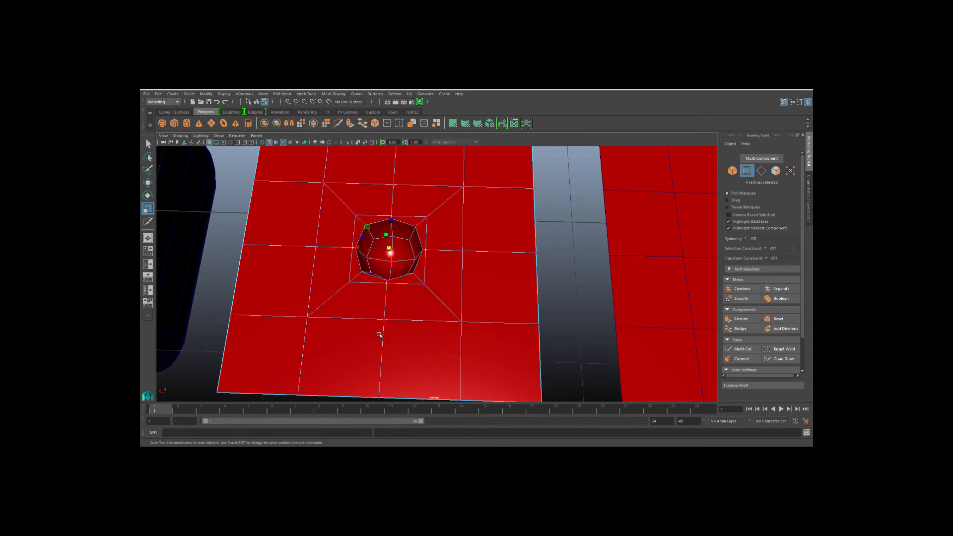
left_click_drag(389, 254, 361, 256, "alt")
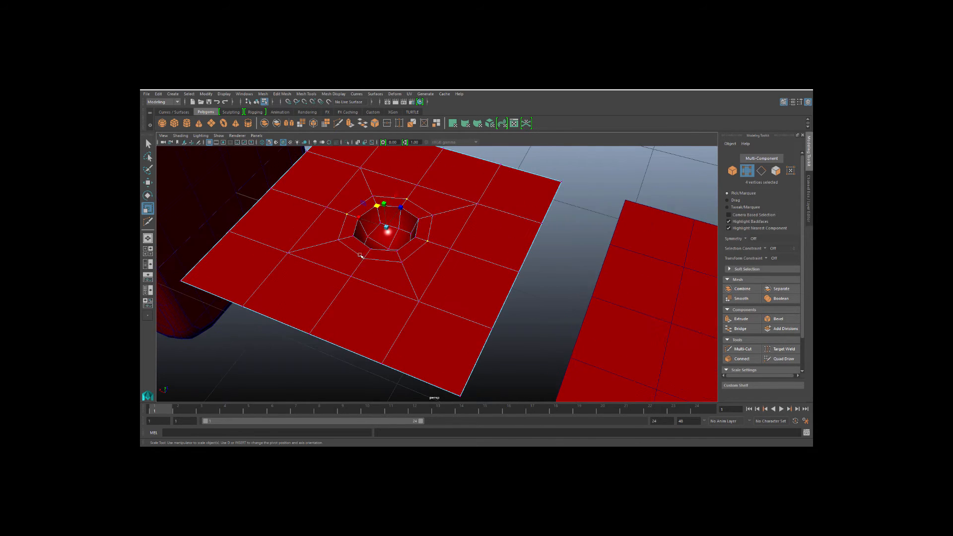
Return to object selection and select the plane containing the pip hollow.
key("q")
scroll(336, 251, "down", 3)
right_click_drag(333, 229, 371, 210)
scroll(353, 261, "down", 2)
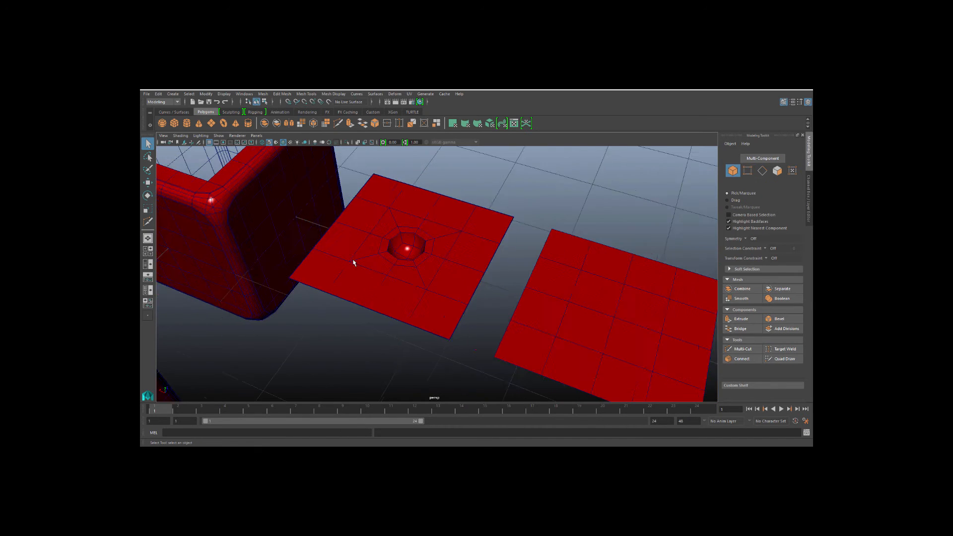
left_click_drag(353, 262, 415, 289, "alt")
scroll(415, 289, "down", 2)
middle_click_drag(484, 304, 417, 313, "alt")
scroll(417, 314, "up", 2)
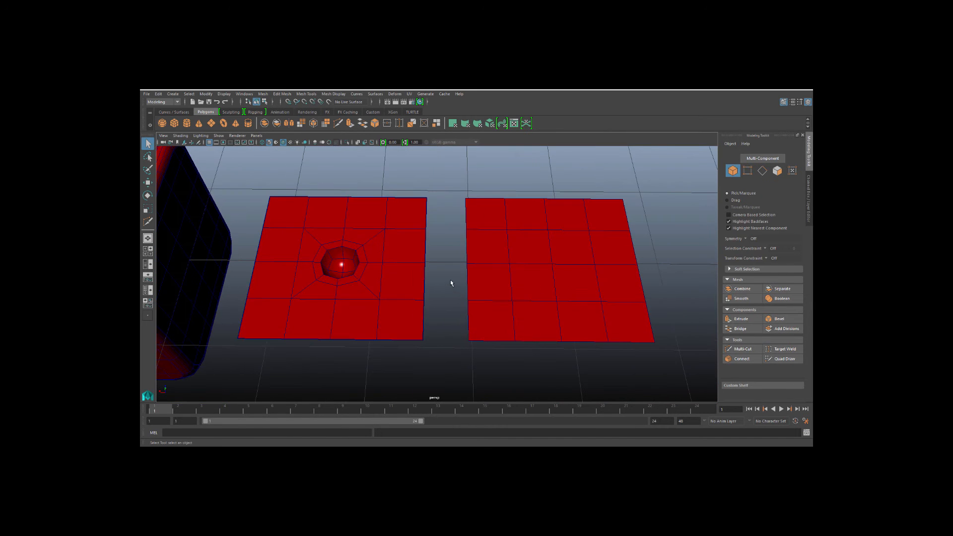
scroll(451, 283, "down", 2)
left_click(424, 300)
left_click(279, 289)
scroll(278, 290, "up", 2)
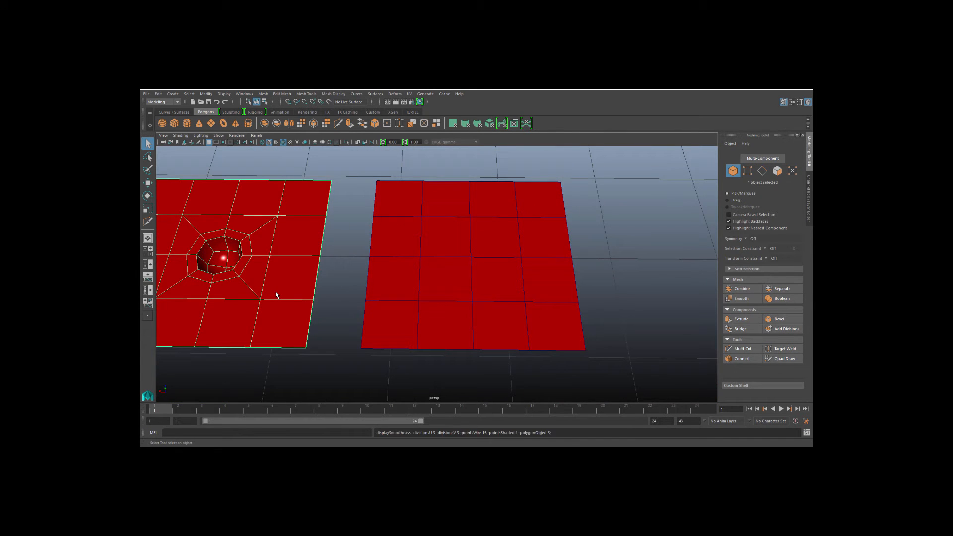
key("1")
Select the neighbouring plain grid plane beside the pip plane.
left_click(417, 264)
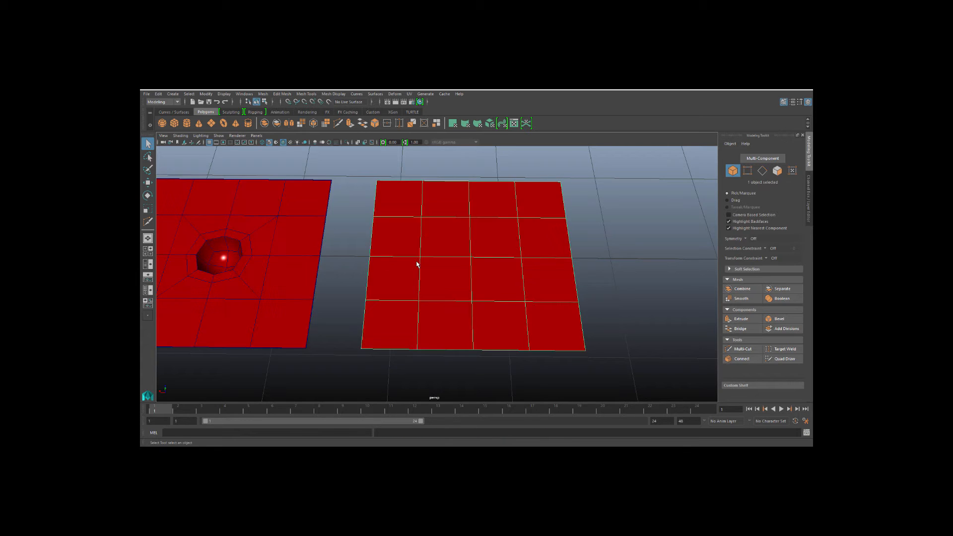
scroll(411, 266, "down", 5)
Move the plain grid plane further away from the pip plane.
scroll(405, 268, "up", 5)
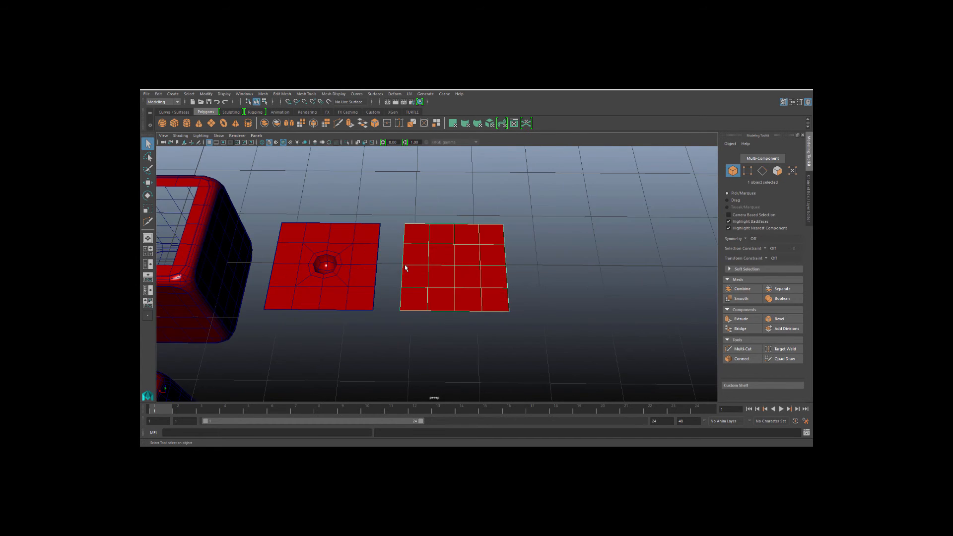
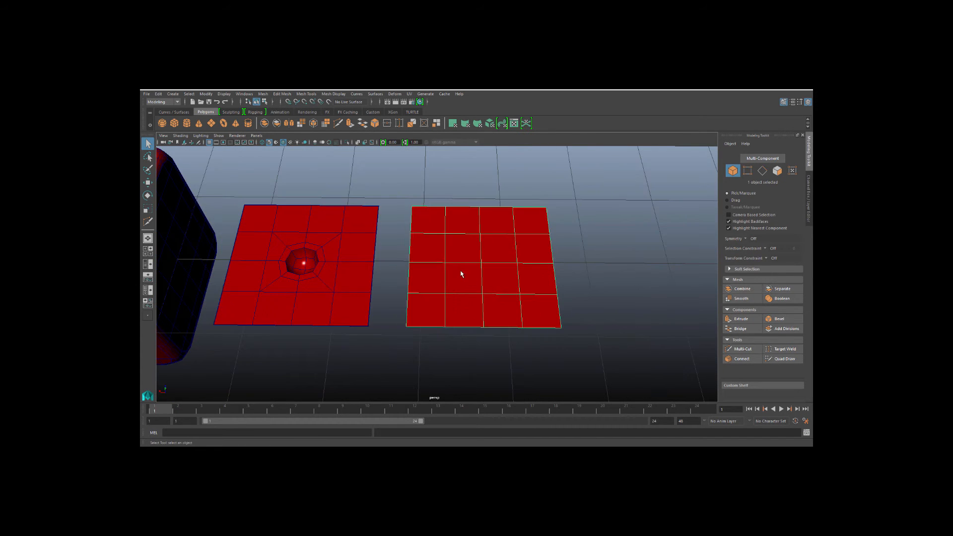
scroll(461, 274, "up", 2)
Move the plain grid plane further away from the pip plane.
key("w")
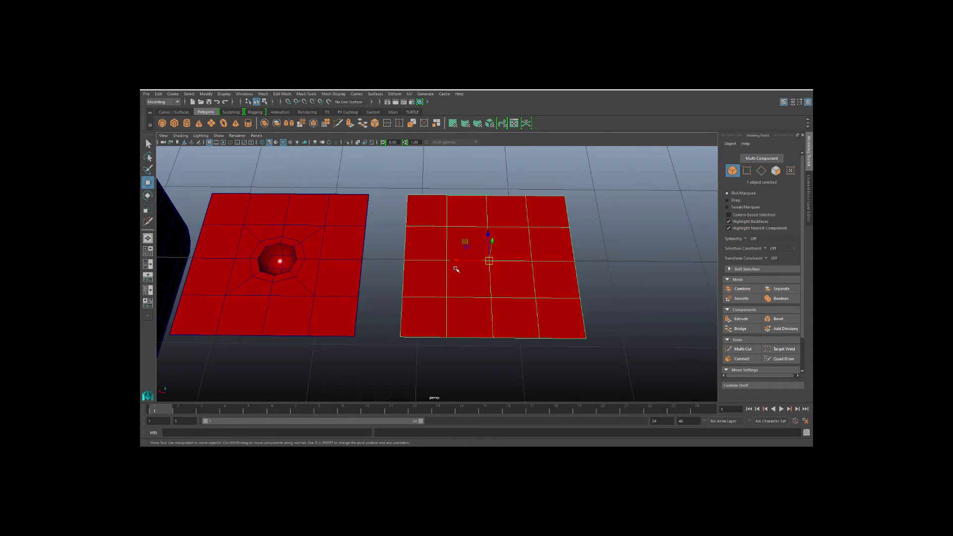
left_click_drag(464, 259, 670, 264)
Duplicate the pip plane, center its pivot, and move the copy beside the original.
left_click(312, 271)
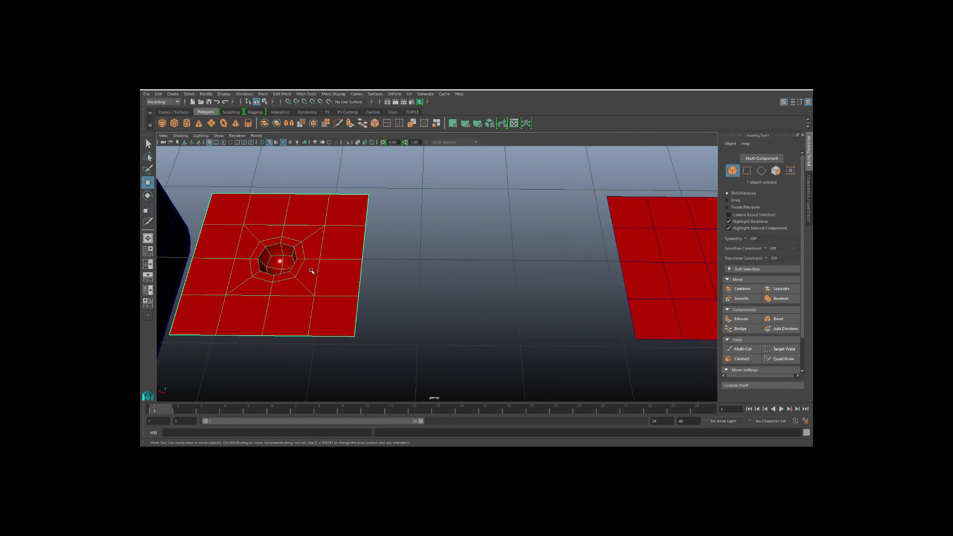
key("ctrl+d")
scroll(290, 273, "down", 5)
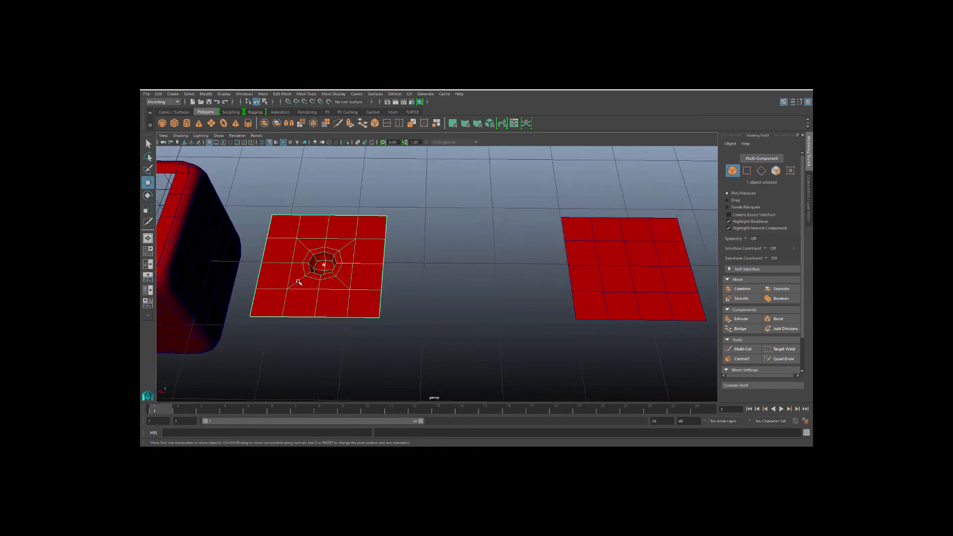
left_click(311, 270)
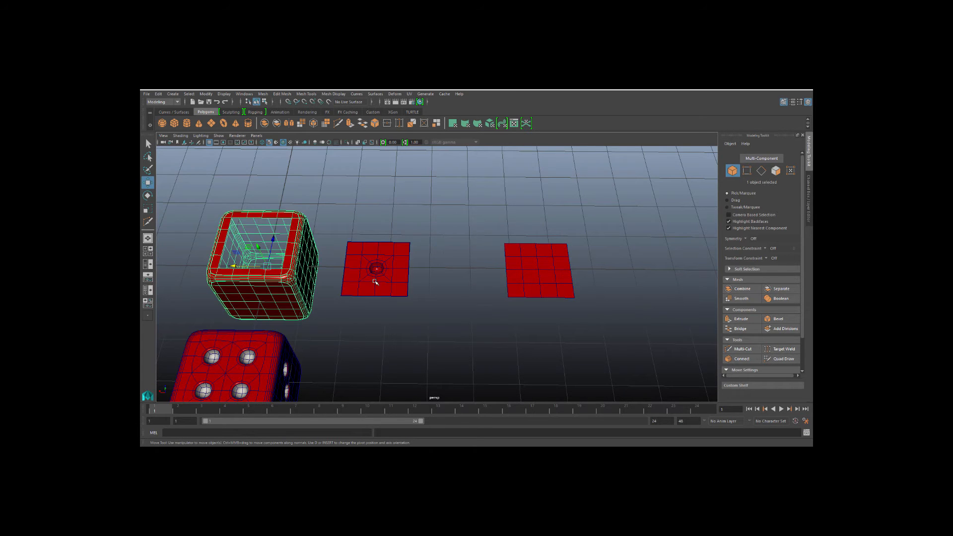
left_click(374, 279)
left_click(205, 95)
left_click(221, 139)
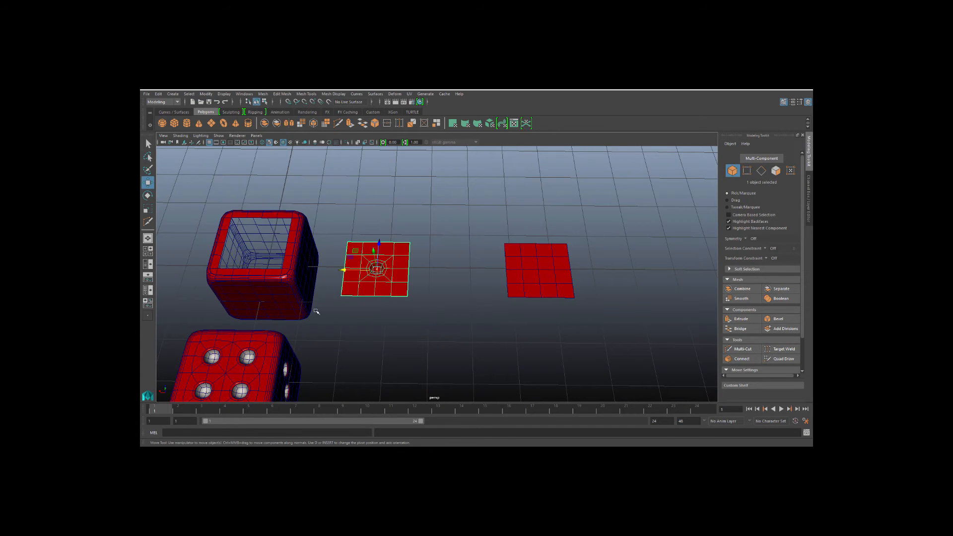
scroll(315, 312, "up", 2)
left_click_drag(338, 271, 425, 272)
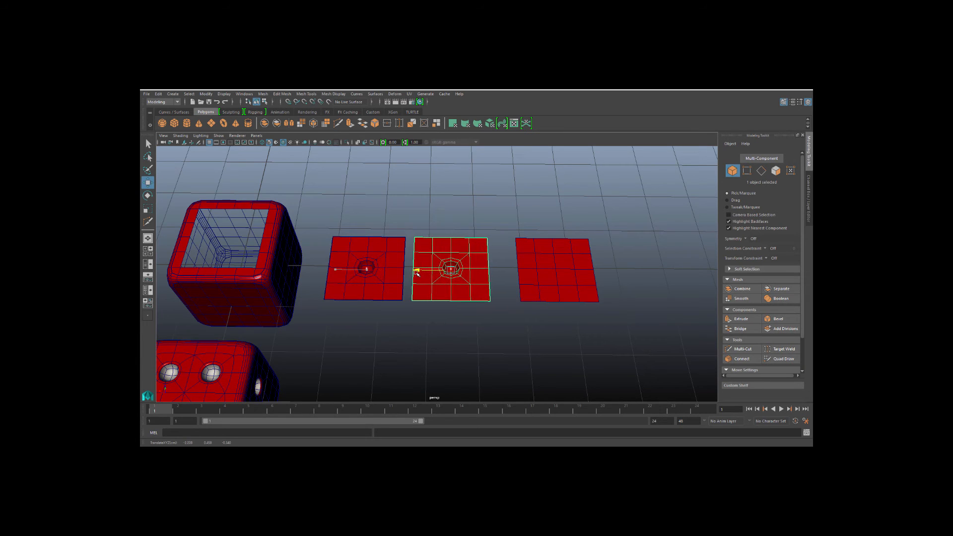
Delete the duplicate's outer faces so only the square patch around the pip hollow remains.
scroll(393, 317, "up", 3)
left_click(368, 255)
middle_click_drag(413, 270, 378, 277, "alt")
right_click_drag(398, 261, 398, 277)
mouse_move(369, 216)
left_mouse_down()
mouse_move(367, 208)
mouse_move(374, 341)
mouse_move(461, 348)
mouse_move(512, 296)
mouse_move(510, 216)
mouse_move(463, 202)
mouse_move(415, 211)
left_mouse_up()
key("Delete")
mouse_move(406, 258)
right_mouse_down()
mouse_move(405, 240)
mouse_move(428, 247)
right_mouse_up()
left_click(435, 272)
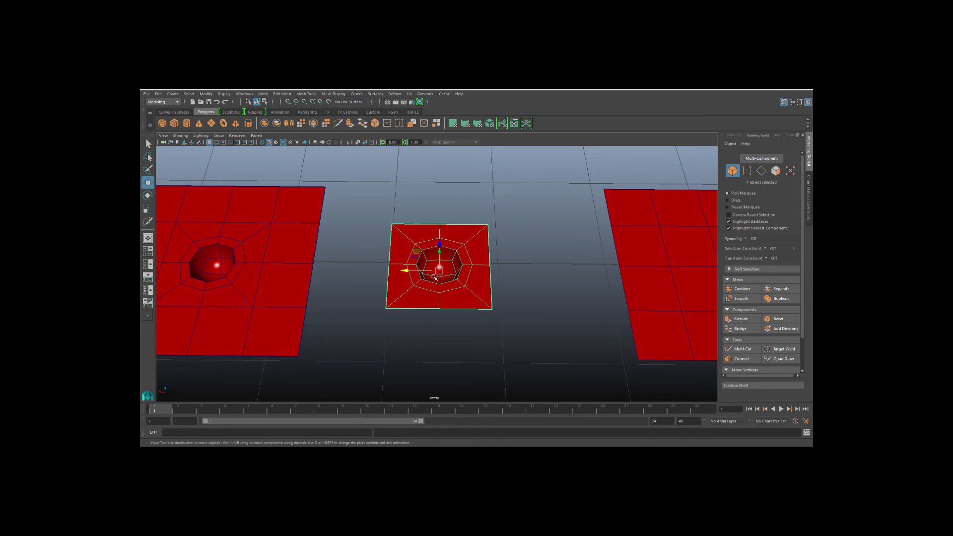
Duplicate the pip patch and move the copy aside onto the plain grid plane.
key("ctrl+d")
left_click_drag(463, 290, 591, 311, "alt")
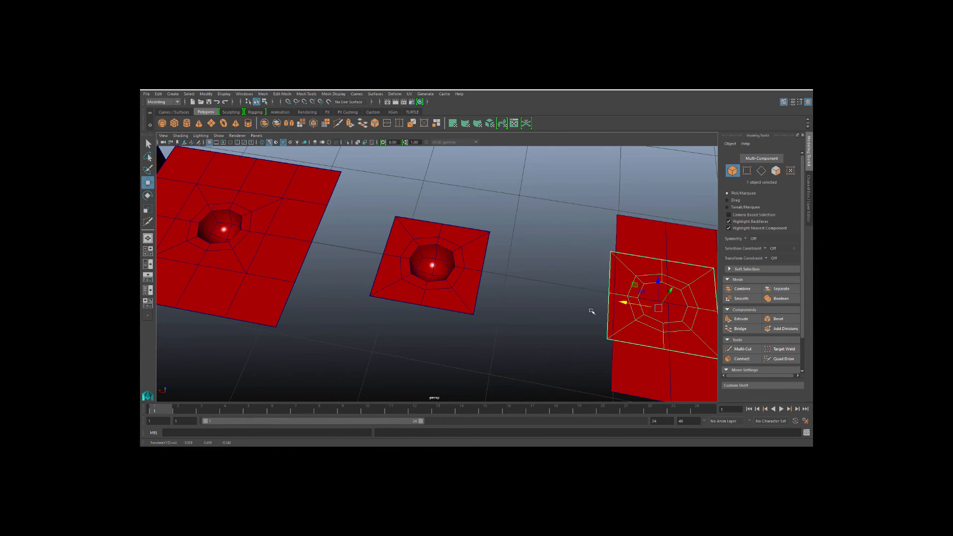
left_click(416, 278)
left_click_drag(414, 277, 390, 275, "alt")
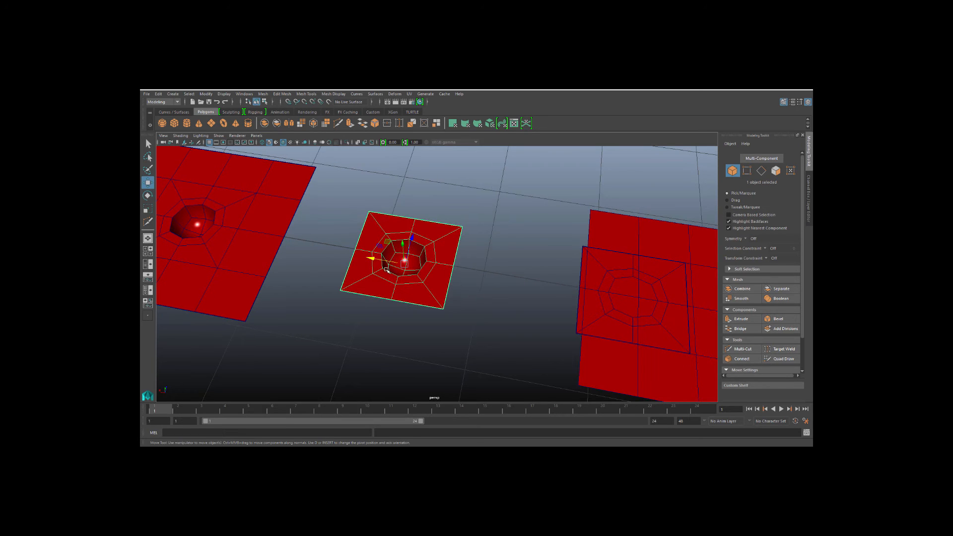
Snap the patch's pivot to its corner, duplicate it, and rotate the copy 90 degrees beside it.
key("d")
left_click(444, 311)
key("d")
key("ctrl+d")
key("e")
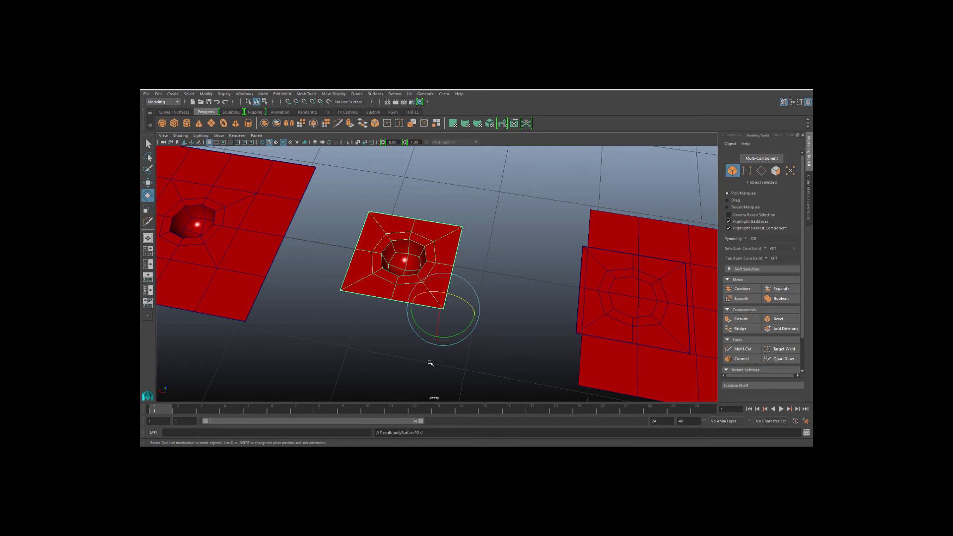
left_click_drag(426, 335, 468, 351)
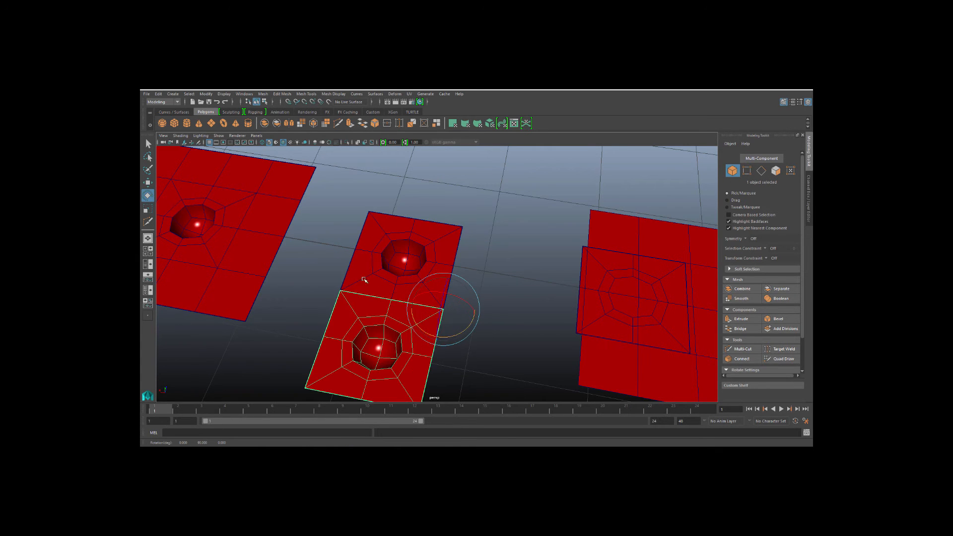
Select both adjoining pip patches and combine them into one mesh.
left_click(319, 249)
middle_click_drag(358, 300, 351, 278, "alt")
left_click(352, 279)
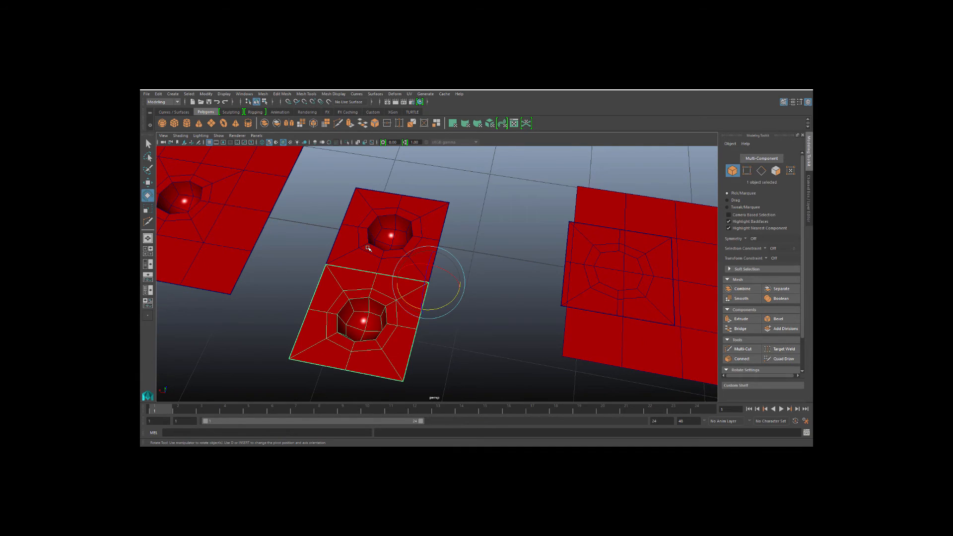
left_click(368, 248, "shift")
key("q")
mouse_move(369, 247)
right_mouse_down()
mouse_move(395, 238)
mouse_move(370, 248)
right_mouse_up()
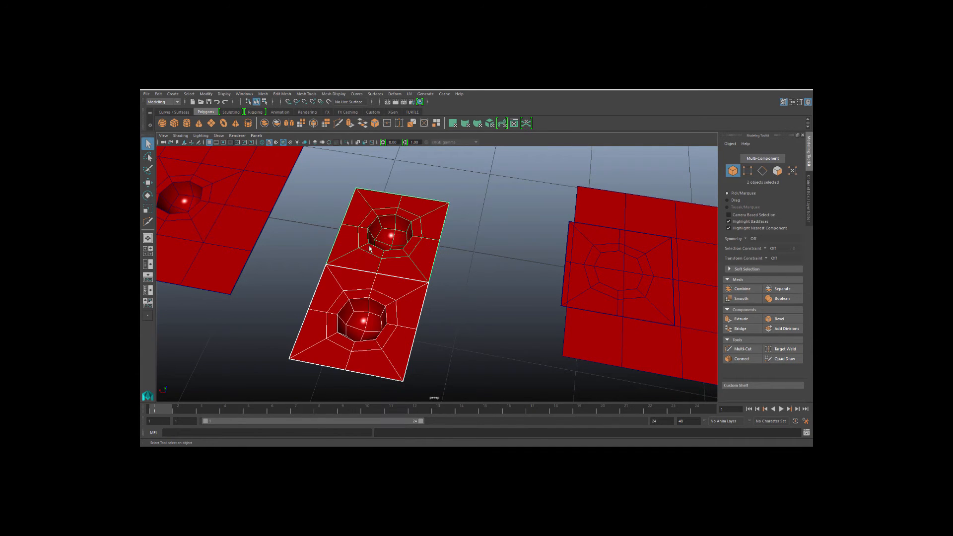
left_click(262, 95)
left_click(278, 113)
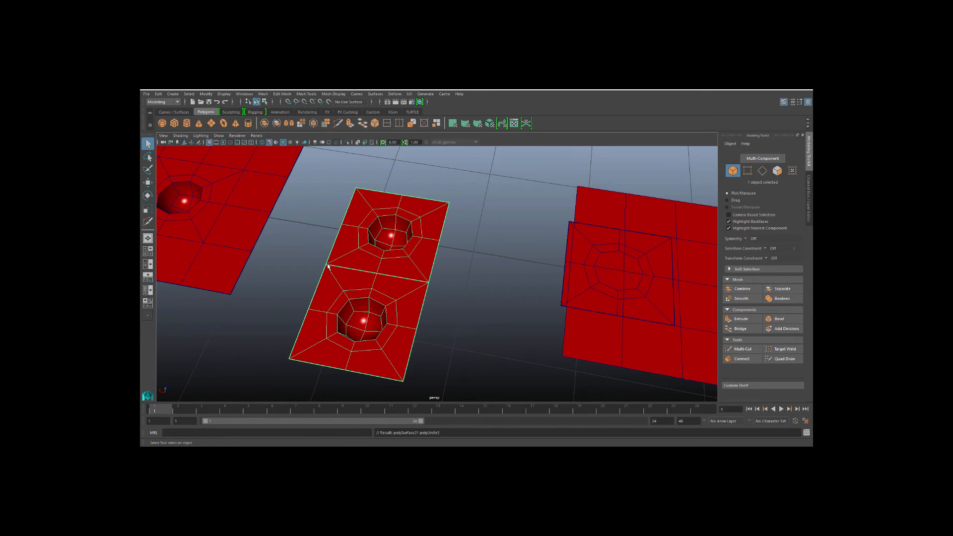
Merge the overlapping vertices along the seam between the two combined patches.
right_click_drag(327, 262, 302, 258)
left_click_drag(302, 255, 336, 268)
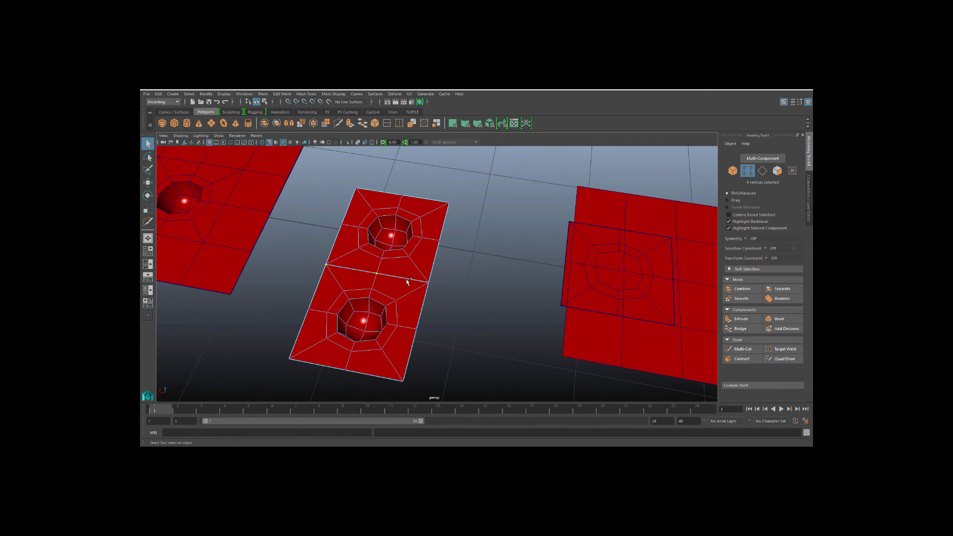
left_click(387, 124)
left_click(304, 258)
scroll(339, 293, "down", 3)
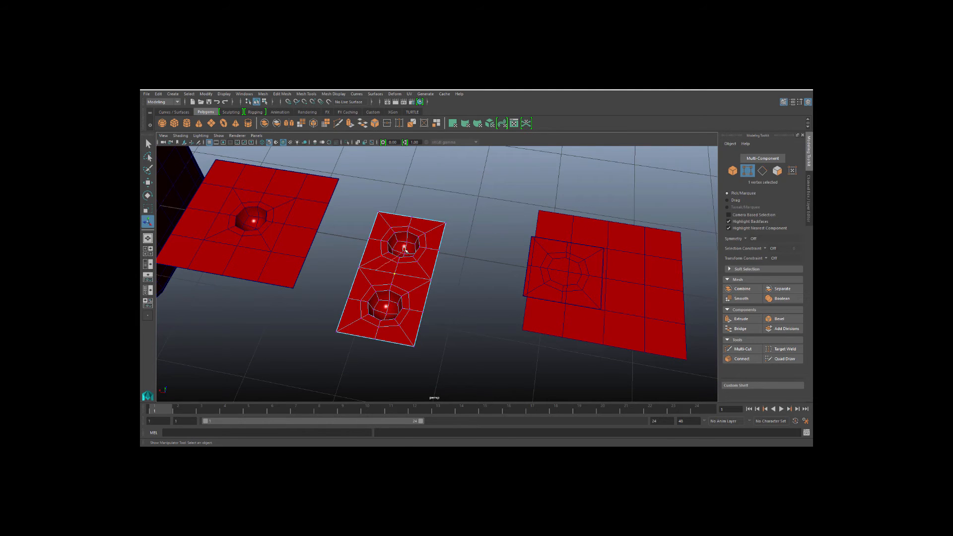
Duplicate the two-pip strip and rotate the copy 180 degrees to form a 2×2 pip block.
key("F8")
key("w")
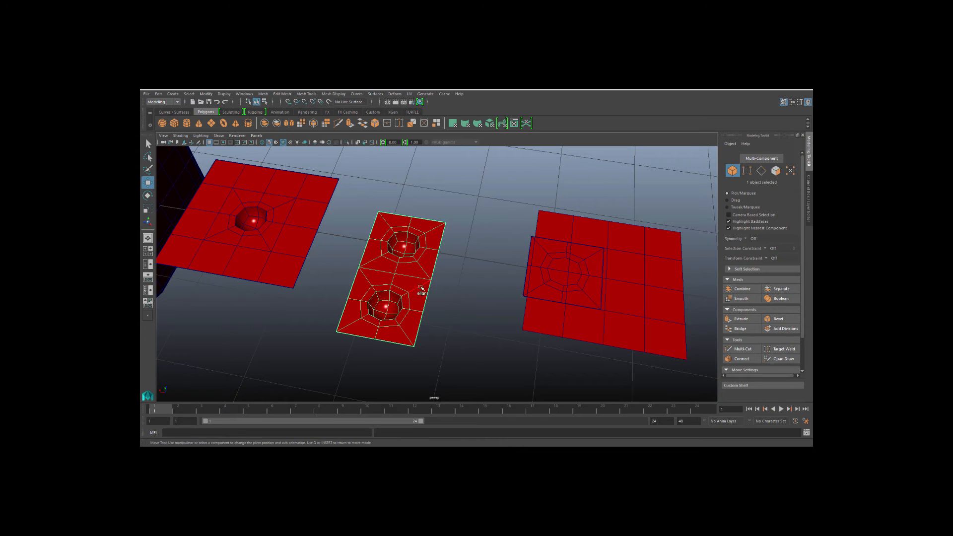
left_click(432, 281)
left_click(340, 281)
left_click(395, 281)
key("e")
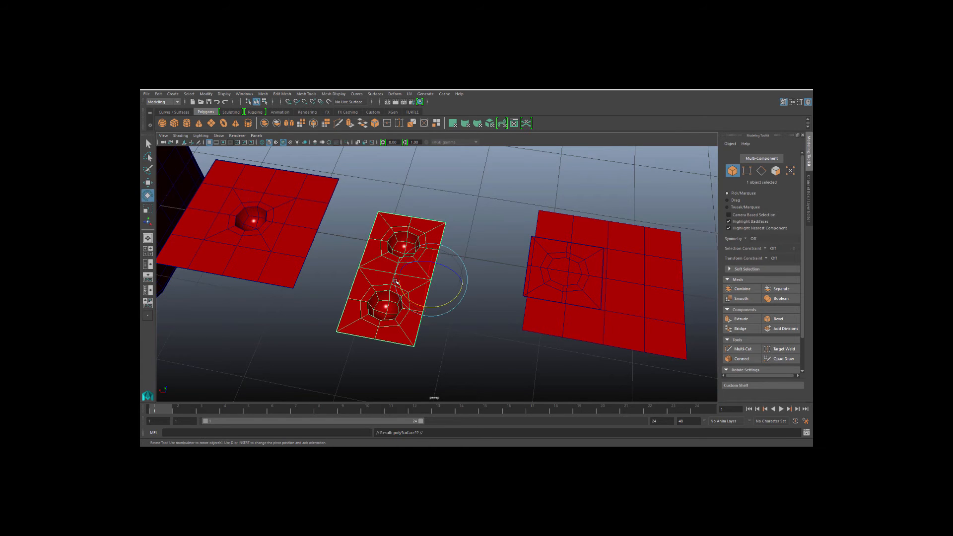
left_click_drag(416, 305, 511, 305)
left_click(447, 184)
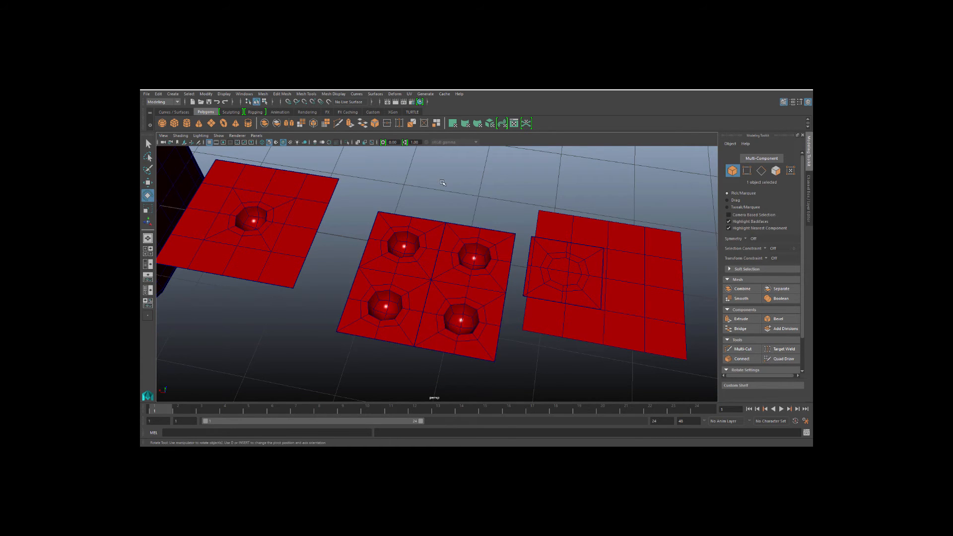
Select both two-pip strips and combine them into a single four-pip plane.
middle_click_drag(401, 269, 361, 255, "alt")
left_click(362, 255)
left_click(432, 275, "shift")
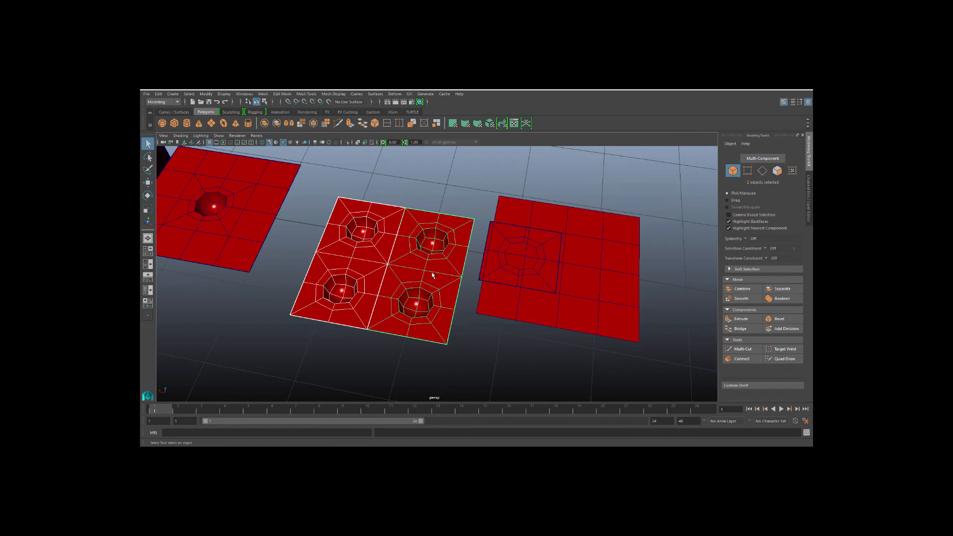
right_click_drag(431, 276, 431, 267)
left_click(432, 267)
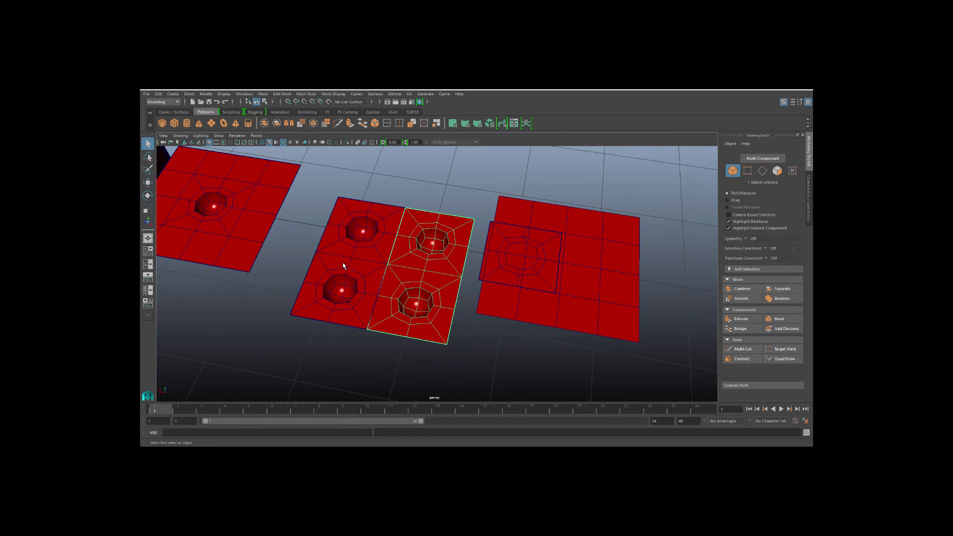
left_click(344, 271, "shift")
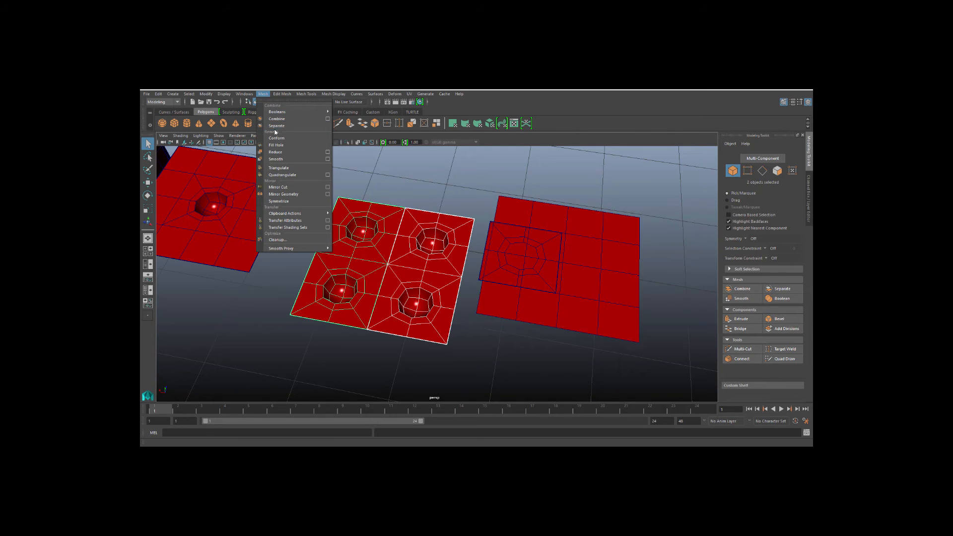
left_click(275, 120)
left_click(285, 260)
scroll(338, 279, "up", 2)
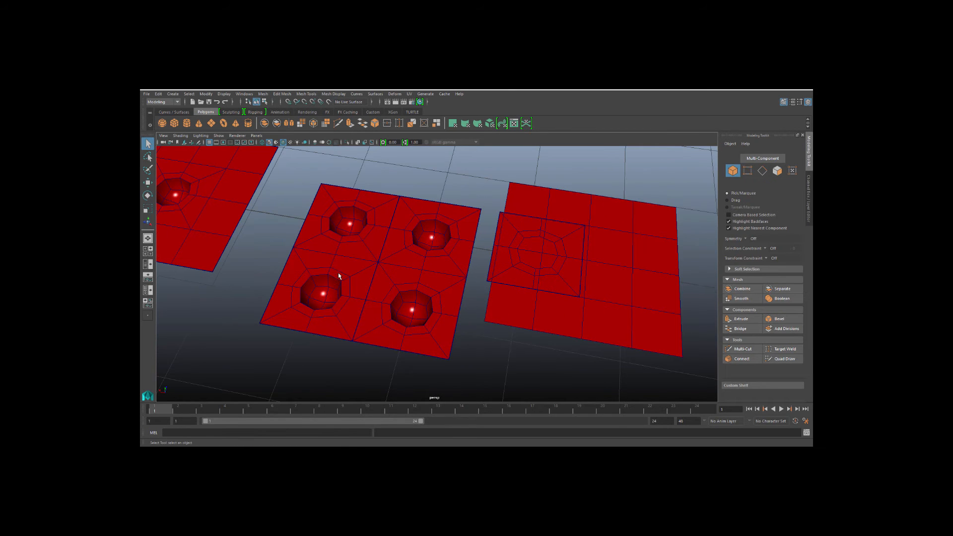
Select the seam vertices of the four-pip plane and merge them.
right_click_drag(338, 258, 299, 261)
left_click_drag(235, 298, 264, 276, "alt")
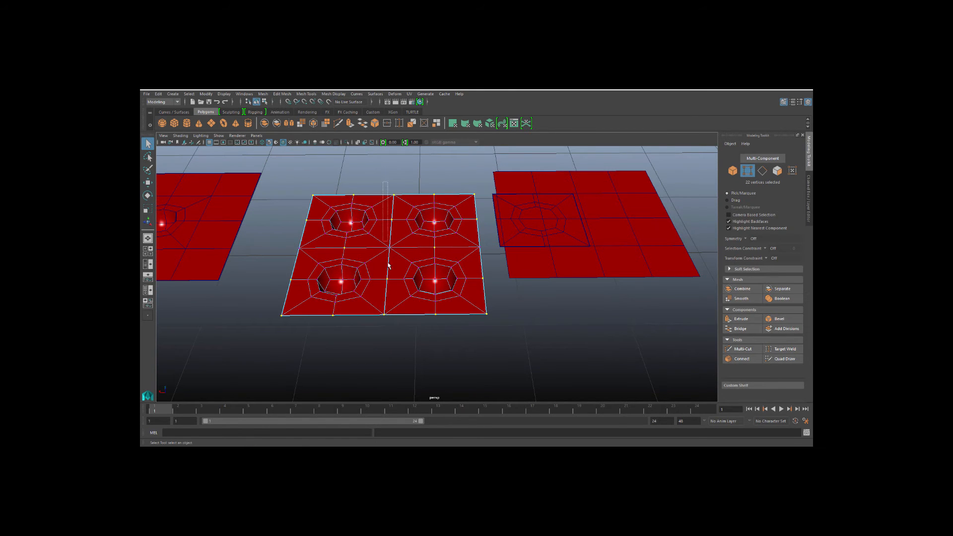
left_click_drag(388, 266, 400, 348)
left_click(328, 179)
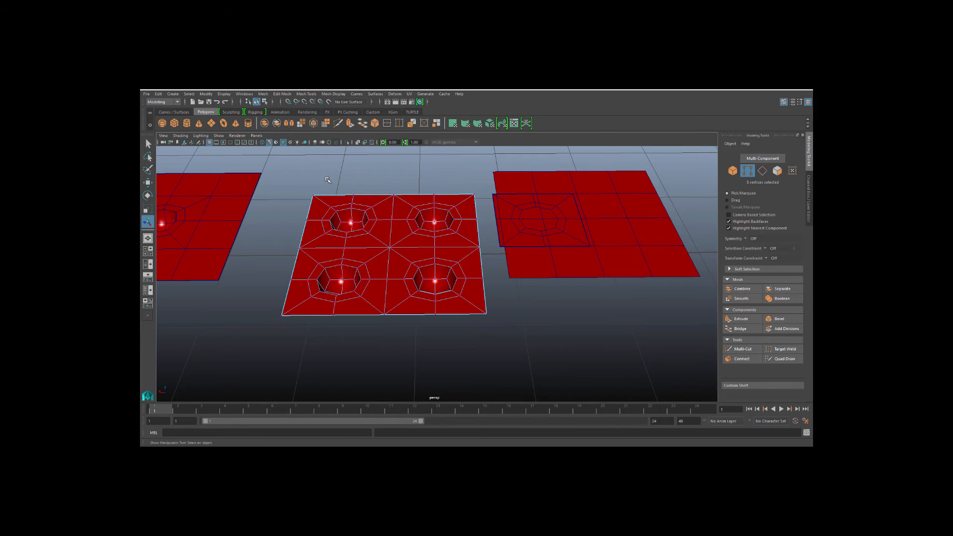
left_click_drag(373, 271, 355, 283, "alt")
right_click_drag(370, 259, 394, 252)
middle_click_drag(361, 280, 411, 305, "alt")
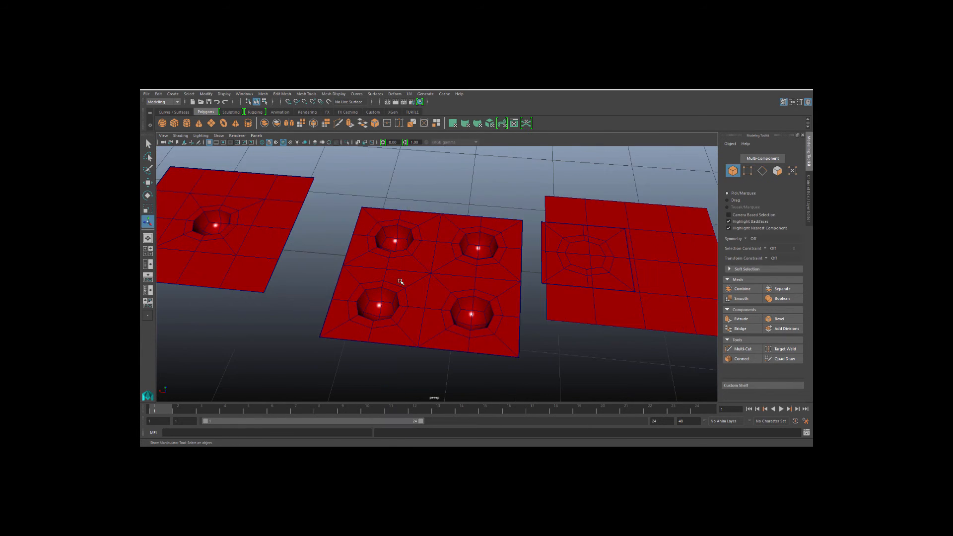
left_click(399, 281)
Center the four-pip plane's pivot and move it beside the single-pip plane.
key("w")
right_click_drag(399, 281, 211, 255, "alt")
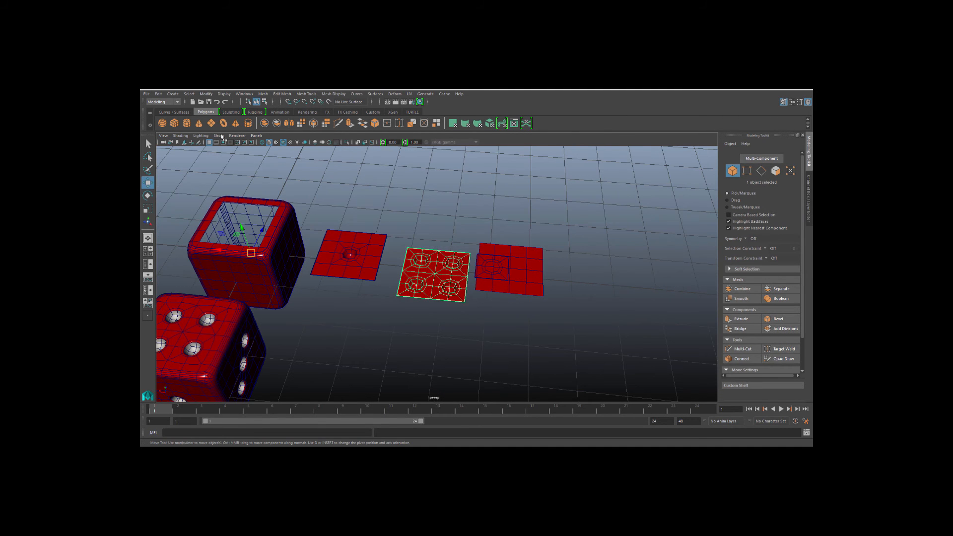
left_click(206, 94)
left_click(214, 140)
scroll(384, 306, "up", 3)
left_click_drag(417, 270, 385, 269)
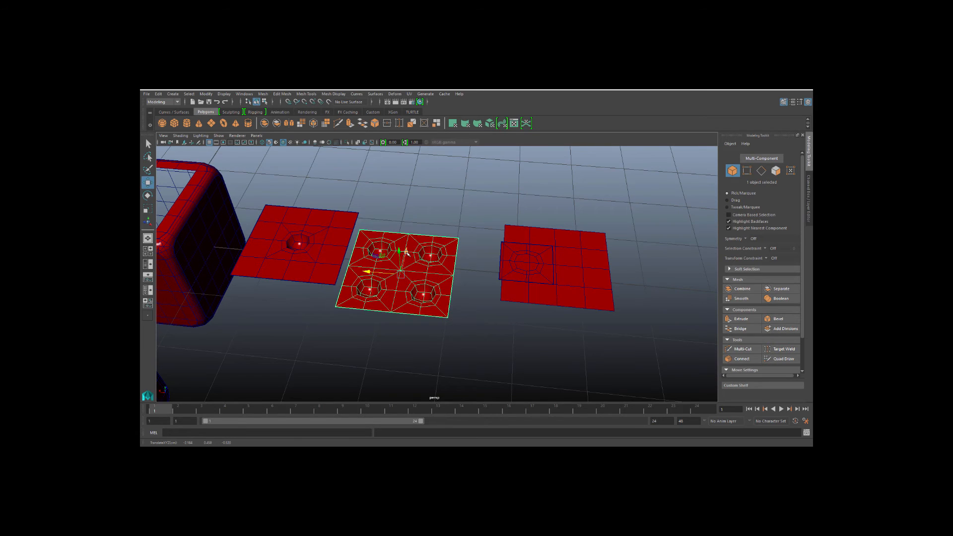
Move the plain grid plane next to the separate single pip patch.
left_click(417, 309)
middle_click_drag(442, 315, 355, 315, "alt")
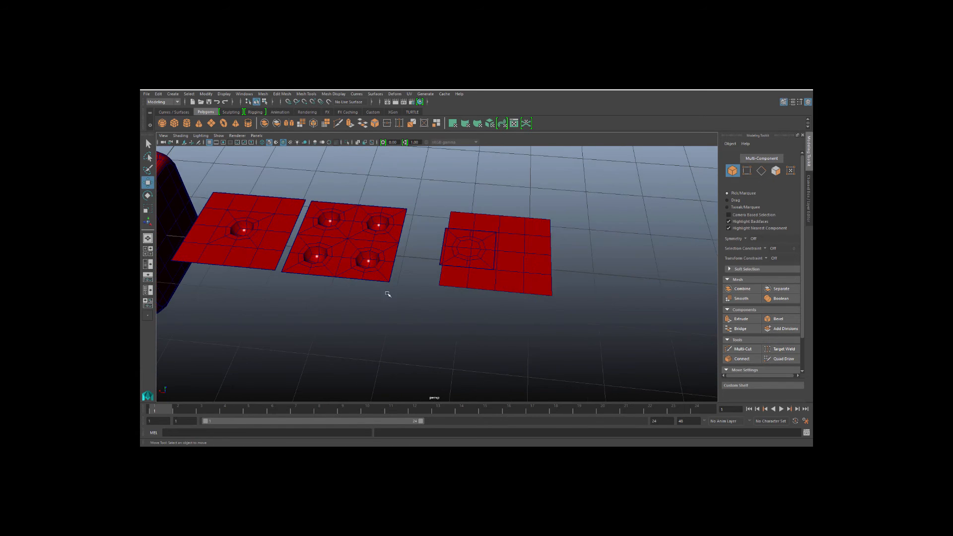
scroll(400, 285, "up", 2)
left_click(440, 310)
scroll(427, 311, "down", 1)
middle_click_drag(416, 313, 400, 304, "alt")
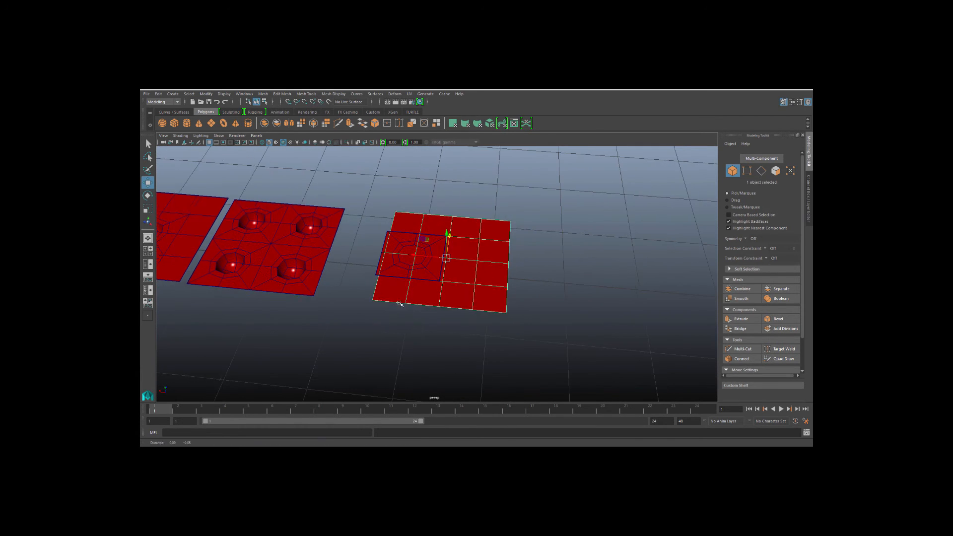
Move the single pip patch onto the plain grid plane's top-left corner.
left_click(377, 281)
mouse_move(374, 273)
left_mouse_down("alt")
mouse_move(372, 323)
mouse_move(379, 285)
left_mouse_up("alt")
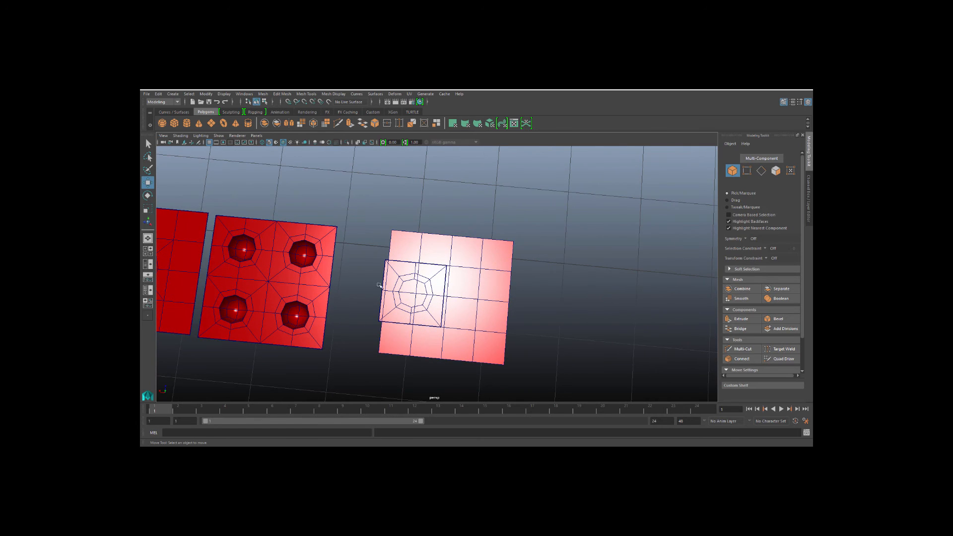
left_click(385, 276)
scroll(389, 301, "up", 2)
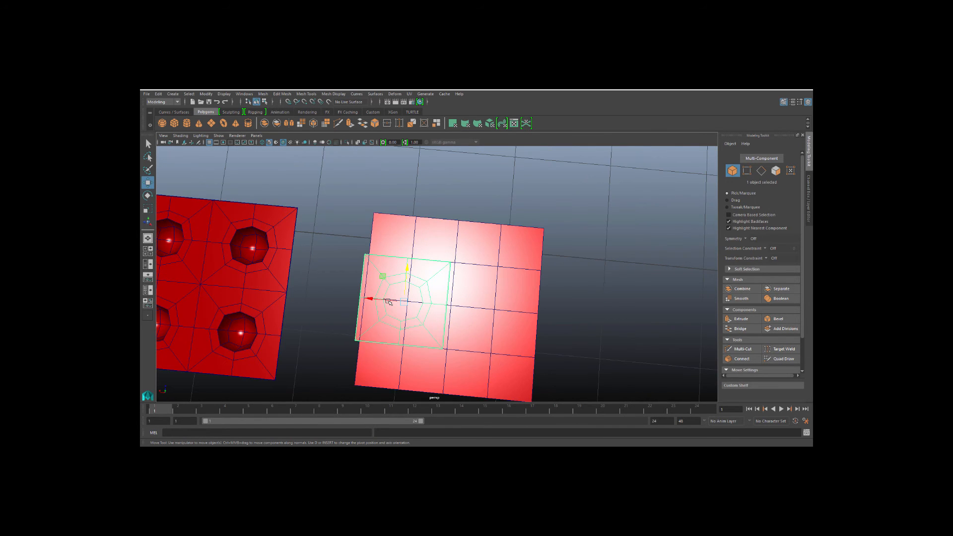
left_click_drag(396, 313, 409, 257)
scroll(353, 297, "down", 2)
middle_click_drag(353, 318, 349, 294, "alt")
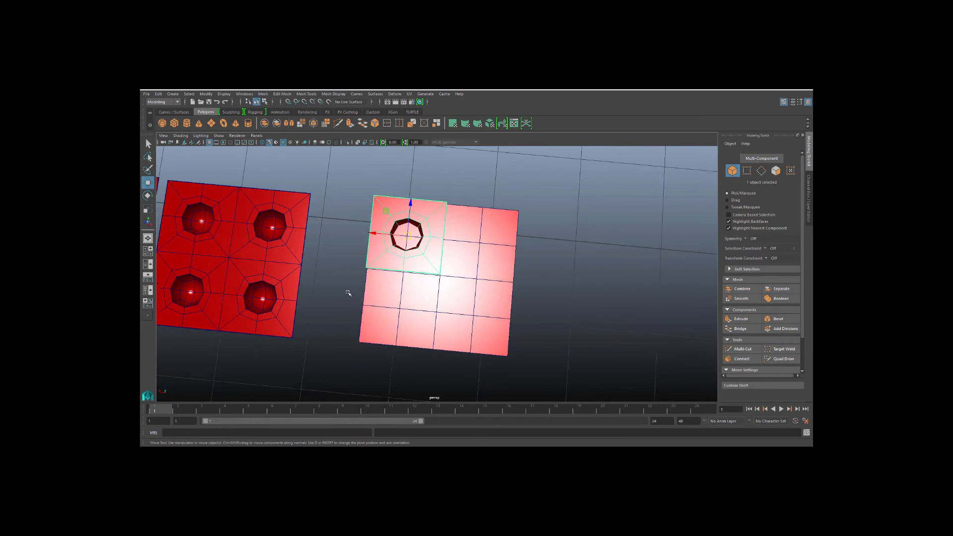
left_click_drag(346, 308, 347, 297, "alt")
Duplicate the pip patch, place the copy on the grid plane's bottom-right corner, and select the four-pip plane.
key("ctrl+d")
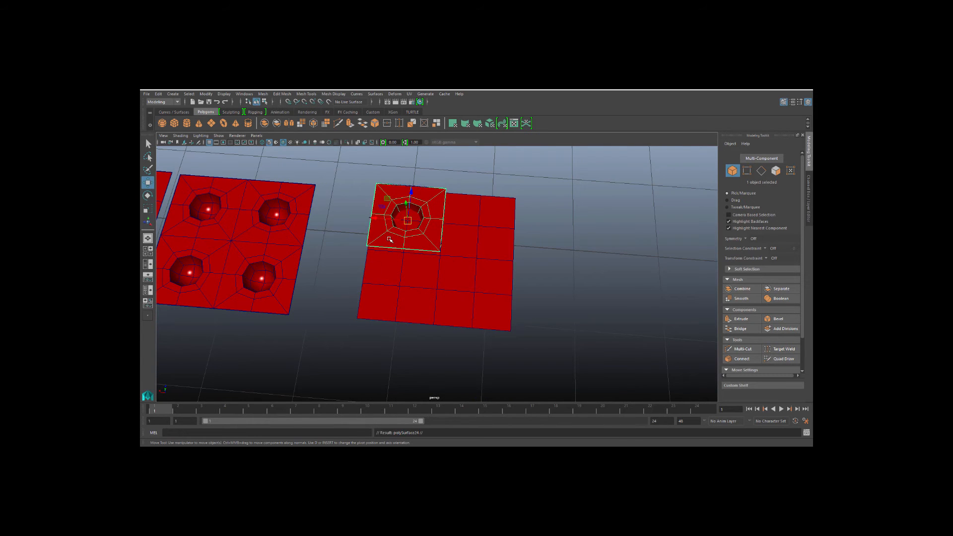
left_click_drag(400, 240, 469, 307)
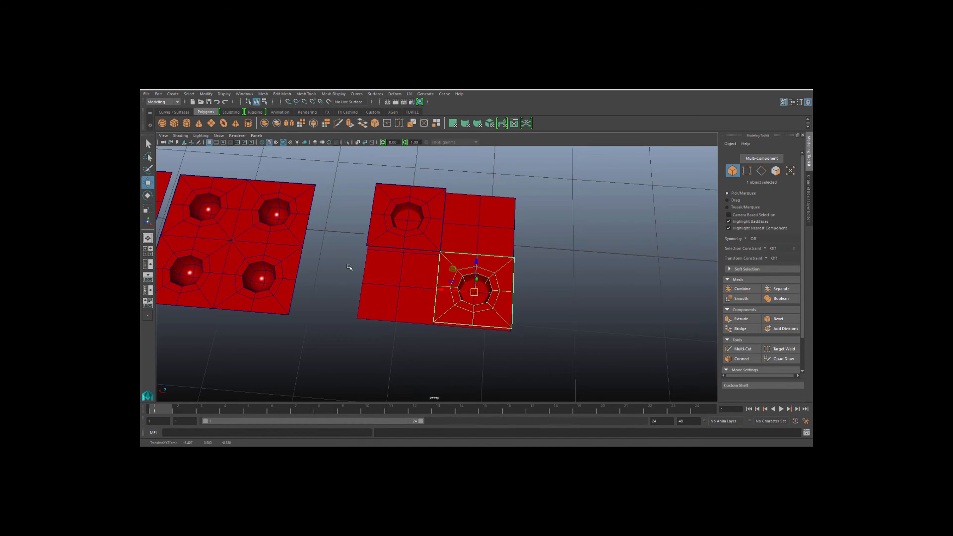
left_click(348, 294)
mouse_move(348, 299)
left_mouse_down("alt")
mouse_move(356, 292)
mouse_move(353, 299)
left_mouse_up("alt")
middle_click_drag(393, 293, 329, 322, "alt")
scroll(287, 309, "down", 3)
left_click(274, 293)
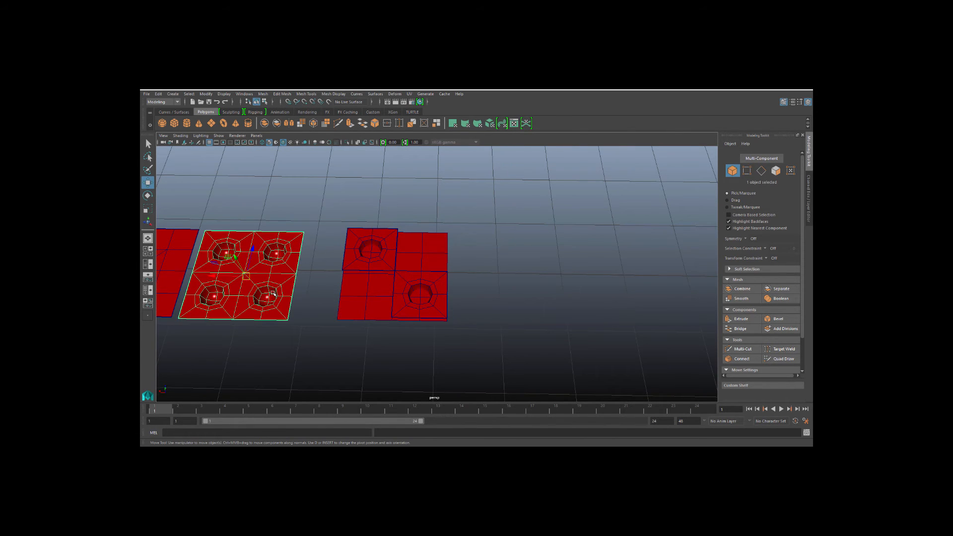
Duplicate the four-pip plane and move the copy to the right of the other pip planes.
key("ctrl+d")
left_click_drag(220, 276, 500, 298)
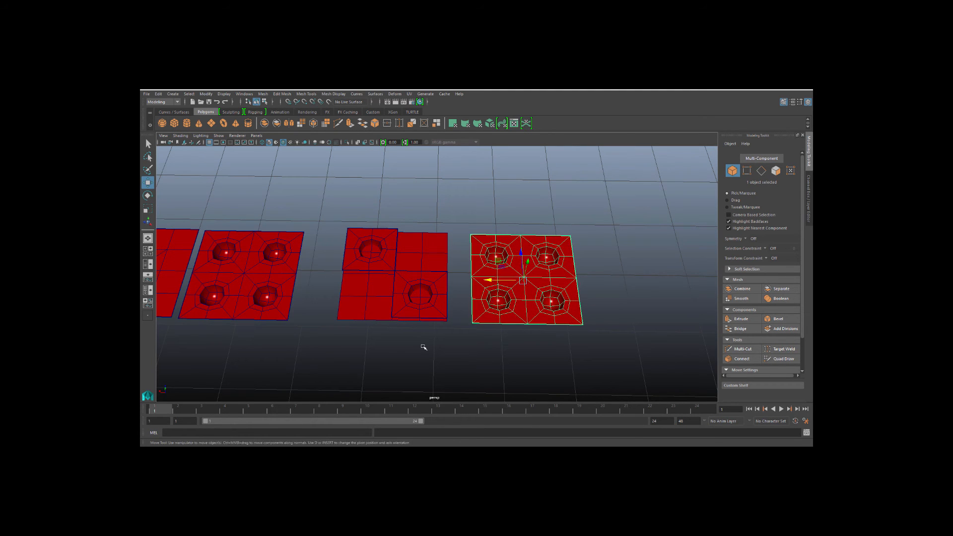
left_click(425, 347)
scroll(427, 336, "up", 2)
middle_click_drag(427, 336, 307, 236, "alt")
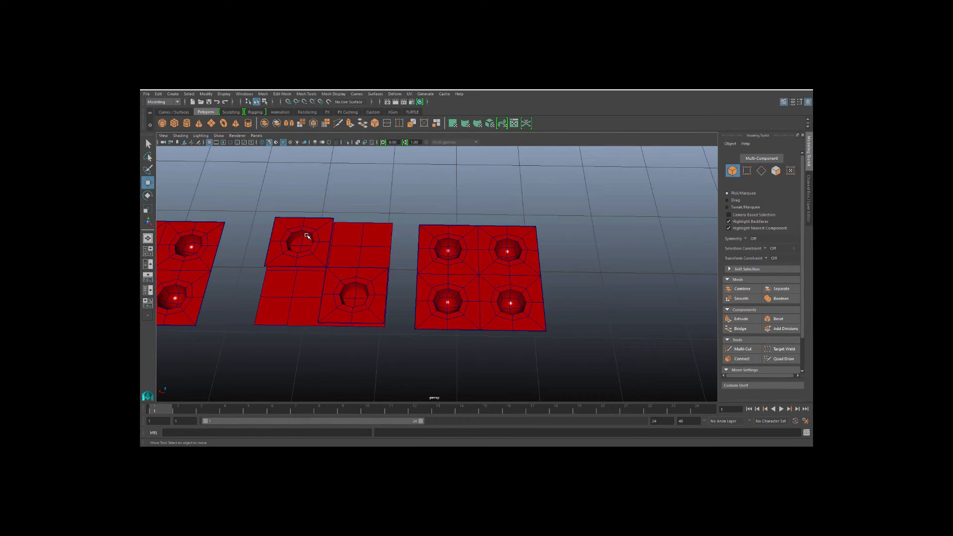
left_click(302, 262)
left_click_drag(306, 274, 367, 335)
left_click(438, 289)
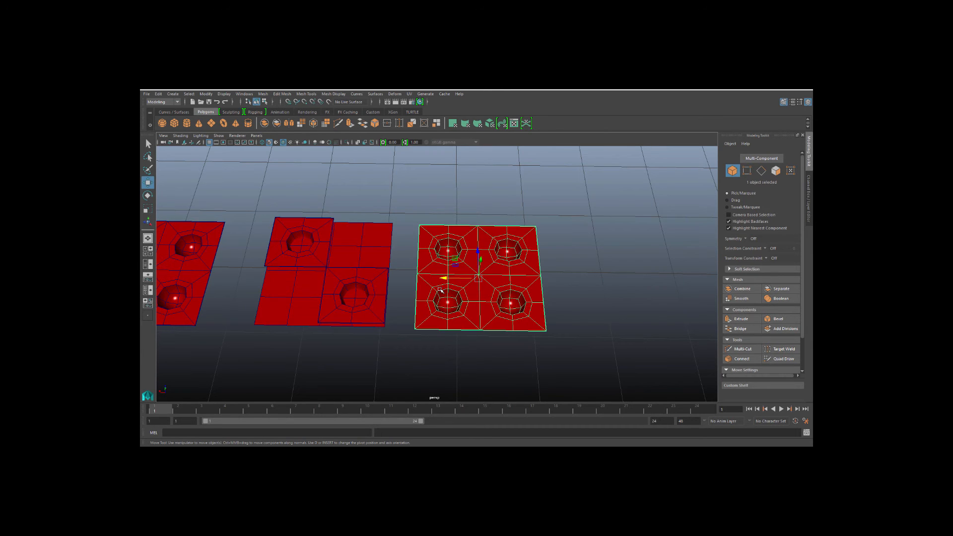
scroll(450, 288, "down", 3)
left_click_drag(433, 276, 530, 276)
Move a single pip patch onto the centre of the duplicated four-pip plane to form a five-pip face.
left_click(376, 281)
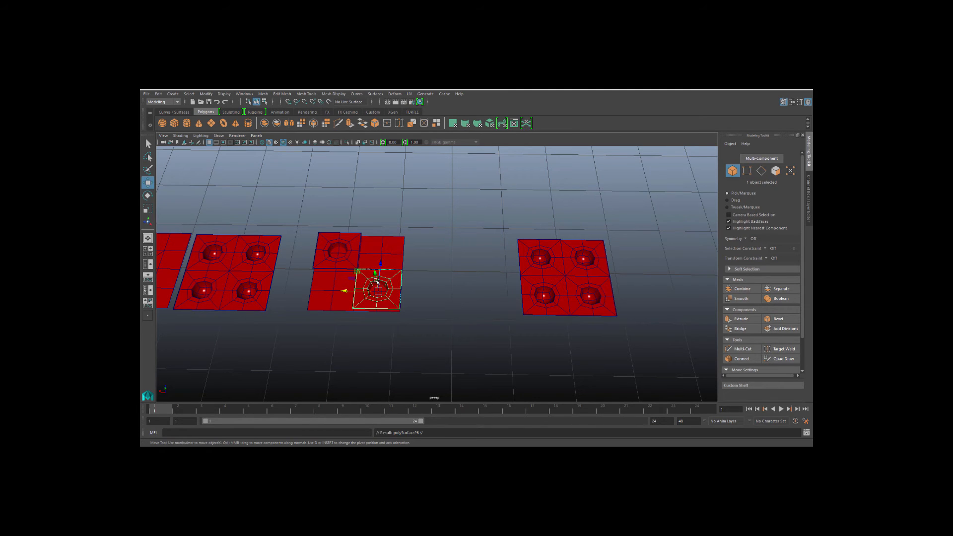
key("e")
key("w")
left_click_drag(379, 290, 567, 273)
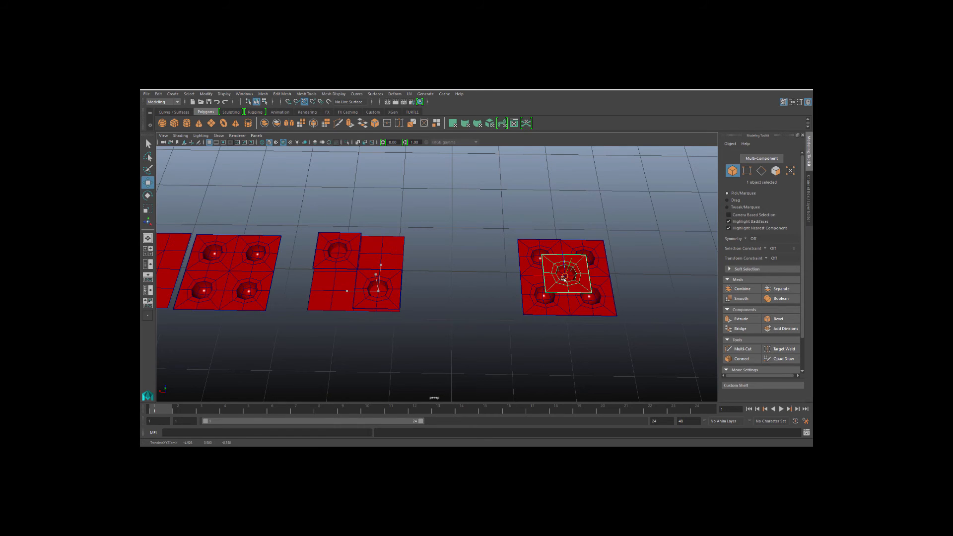
left_click(451, 285)
scroll(379, 301, "up", 2)
Duplicate the diagonal two-pip plane together with its pip patches and move the copy to the right.
left_click(351, 282)
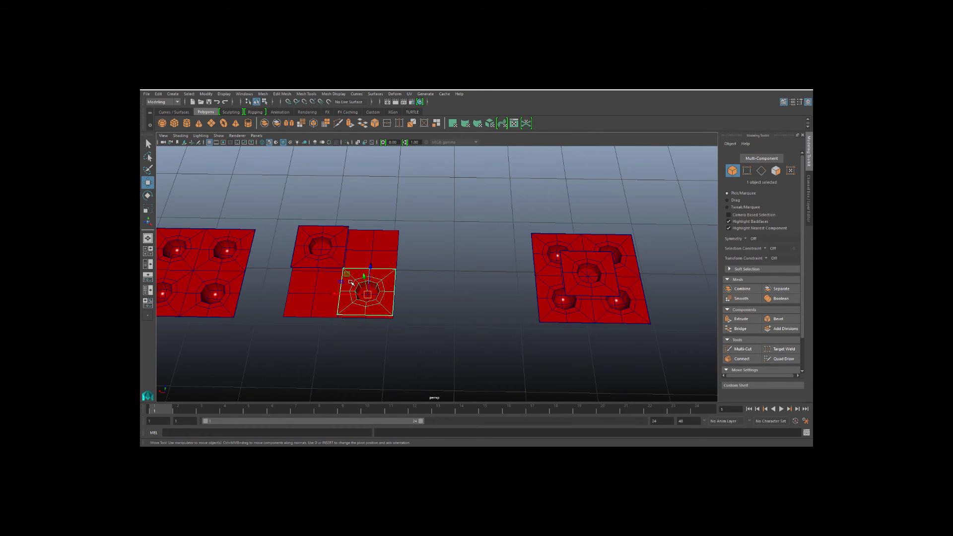
left_click_drag(297, 205, 386, 360)
key("ctrl+d")
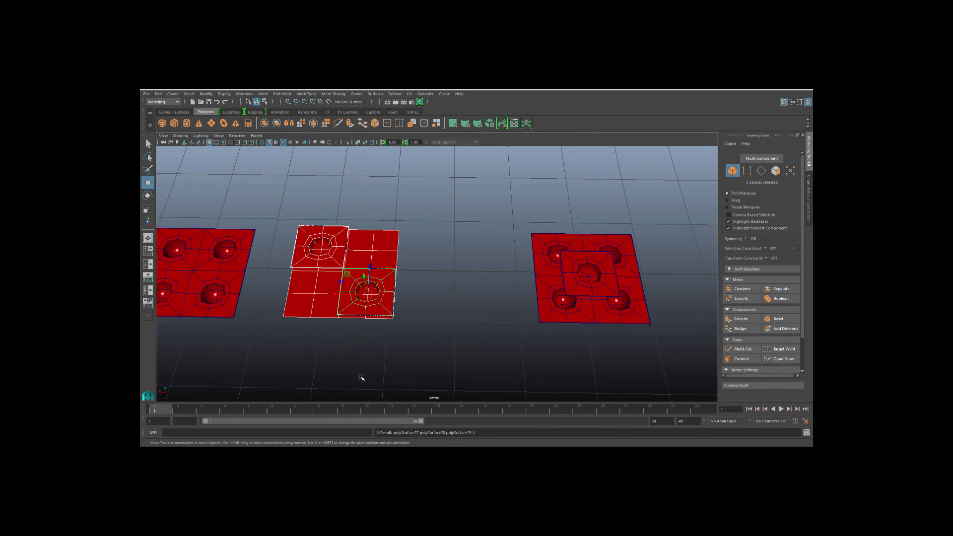
left_click_drag(333, 296, 456, 306)
Move a pip patch of the copied plane to its centre to form a three-pip face.
left_click(436, 350)
left_click(469, 300)
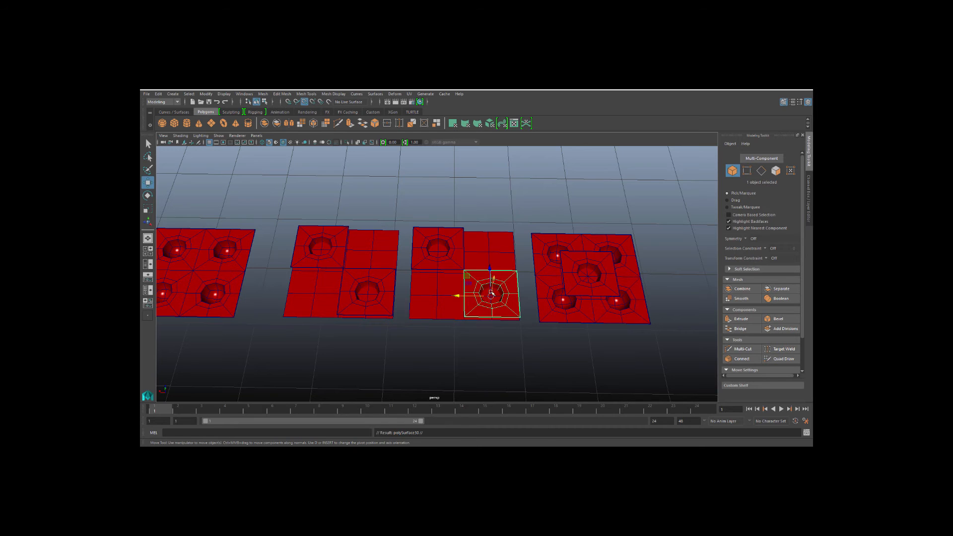
left_click_drag(491, 293, 464, 267)
left_click(444, 353)
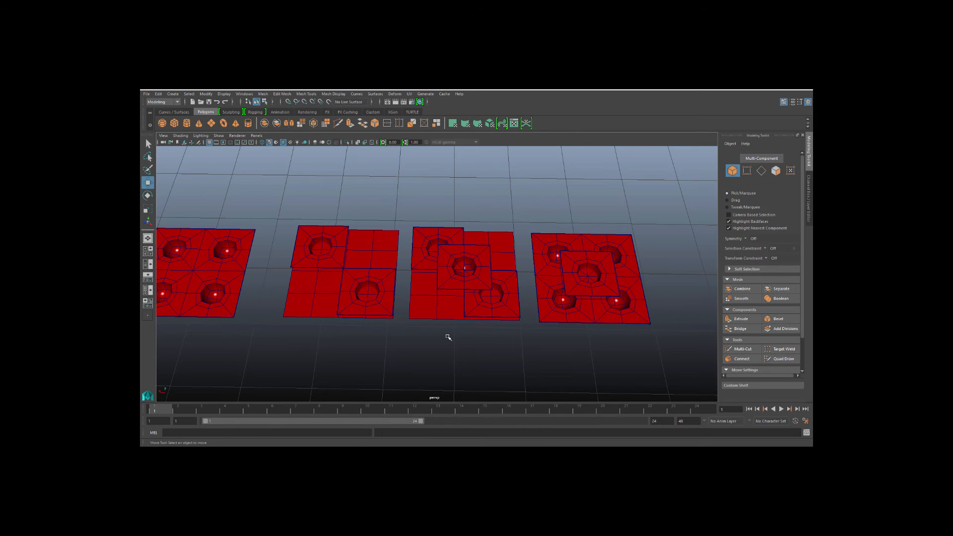
left_click_drag(448, 337, 454, 247, "alt")
left_click(456, 255)
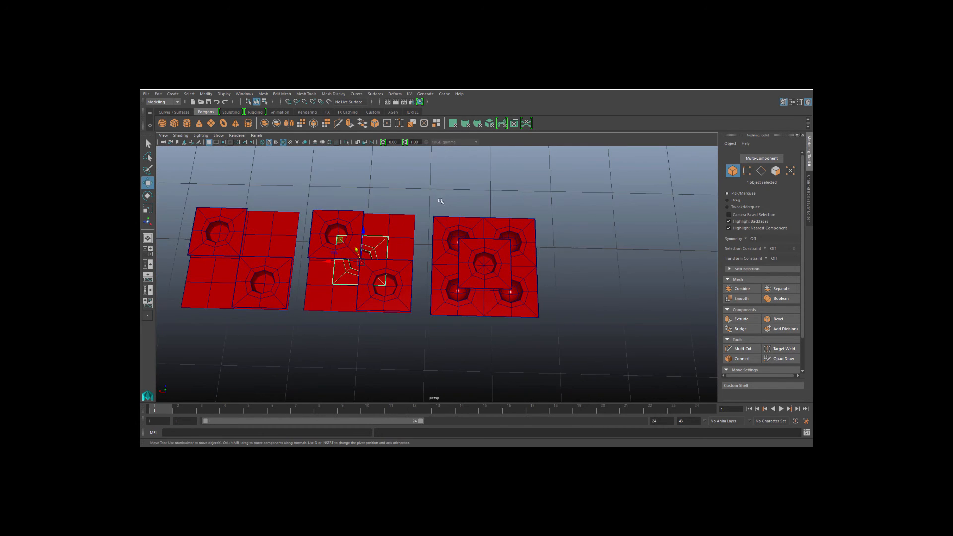
Duplicate the five-pip plane and rearrange duplicated pip patches on the copy to build a six-pip face.
left_click_drag(440, 199, 458, 324)
key("ctrl+d")
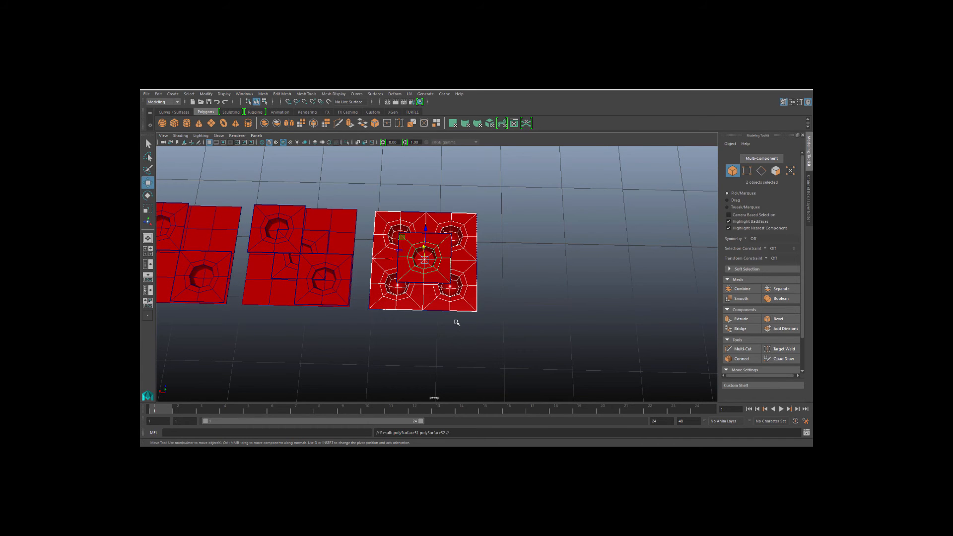
left_click_drag(396, 265, 531, 266)
left_click(511, 344)
left_click_drag(511, 344, 527, 273, "alt")
left_click(486, 284)
key("ctrl+d")
left_click(573, 328)
left_click_drag(514, 346, 489, 326, "alt")
middle_click_drag(400, 276, 472, 277, "alt")
middle_click_drag(398, 304, 502, 322, "alt")
left_click_drag(501, 322, 442, 338, "alt")
left_click_drag(385, 314, 437, 325, "alt")
left_click(358, 303)
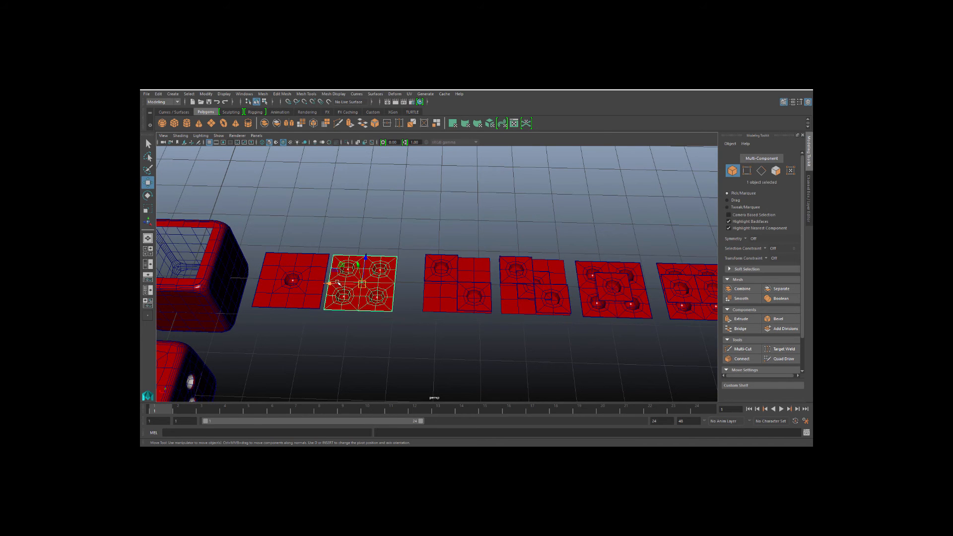
Rearrange the pip planes into a row ordered one, two, three and four pips.
left_click_drag(362, 284, 538, 219)
left_click_drag(420, 248, 529, 332)
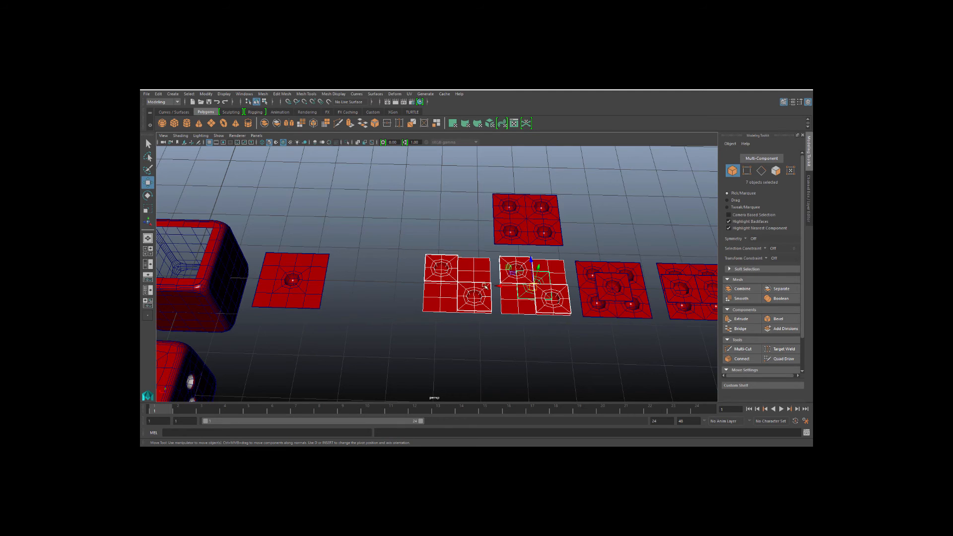
left_click_drag(485, 286, 393, 286)
left_click(509, 222)
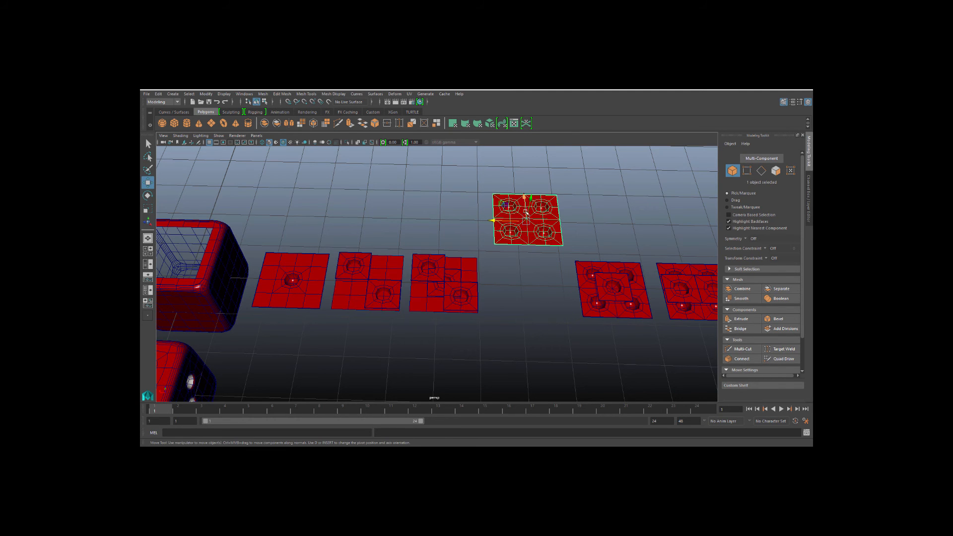
left_click_drag(526, 213, 530, 279)
left_click(494, 351)
middle_click_drag(493, 351, 487, 330, "alt")
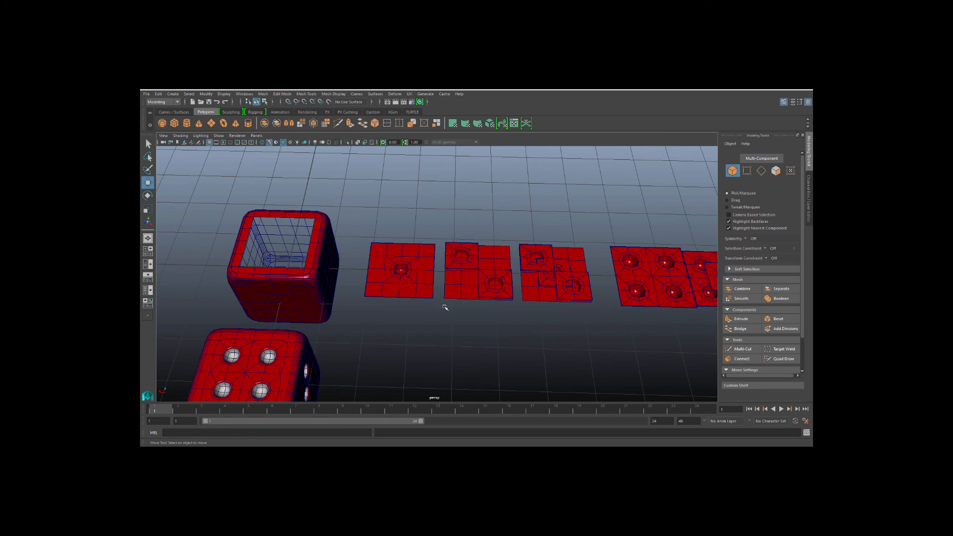
Select the die cube and delete its front faces.
left_click(290, 289)
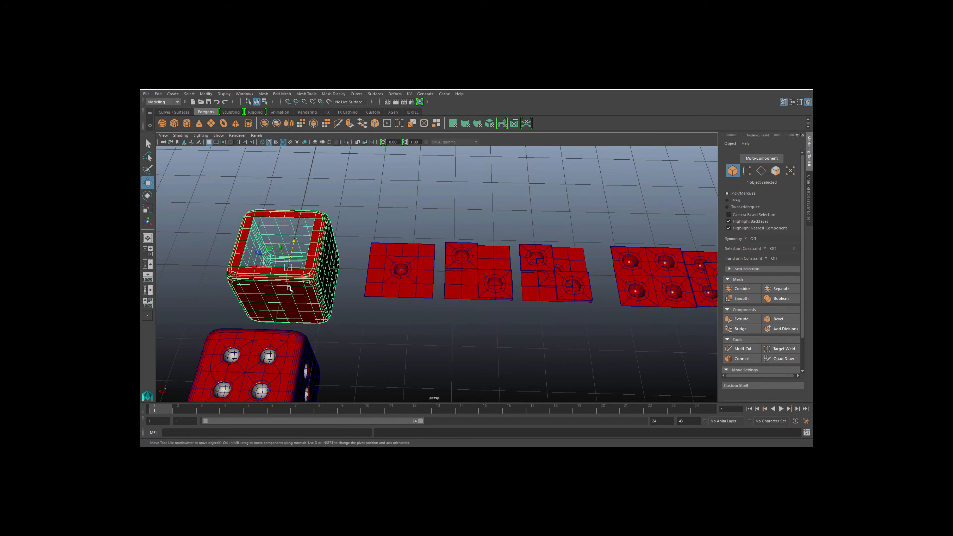
key("f")
left_click_drag(310, 317, 366, 301, "alt")
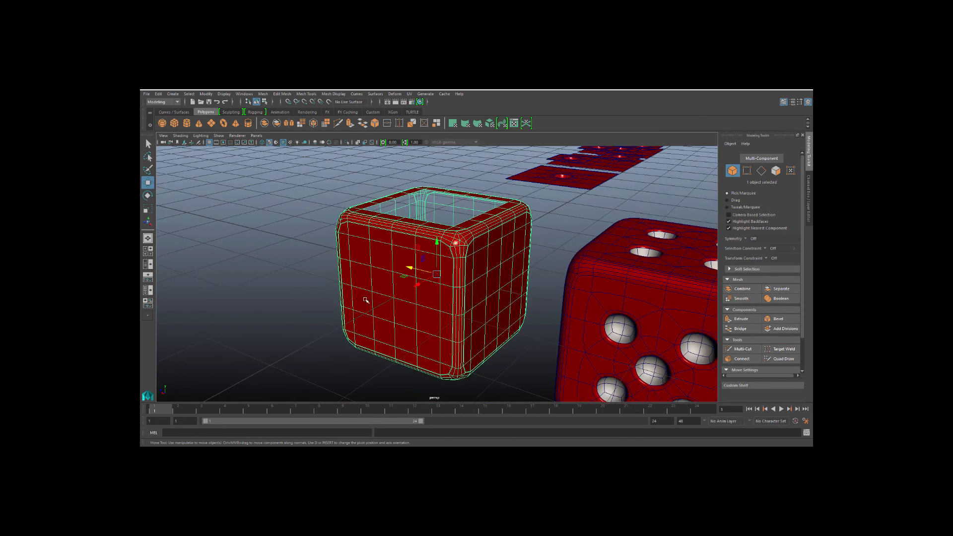
scroll(384, 318, "up", 3)
right_click_drag(347, 293, 336, 256)
mouse_move(336, 255)
left_mouse_down()
mouse_move(434, 316)
mouse_move(349, 328)
mouse_move(393, 297)
left_mouse_up()
left_click_drag(340, 336, 340, 338)
key("Delete")
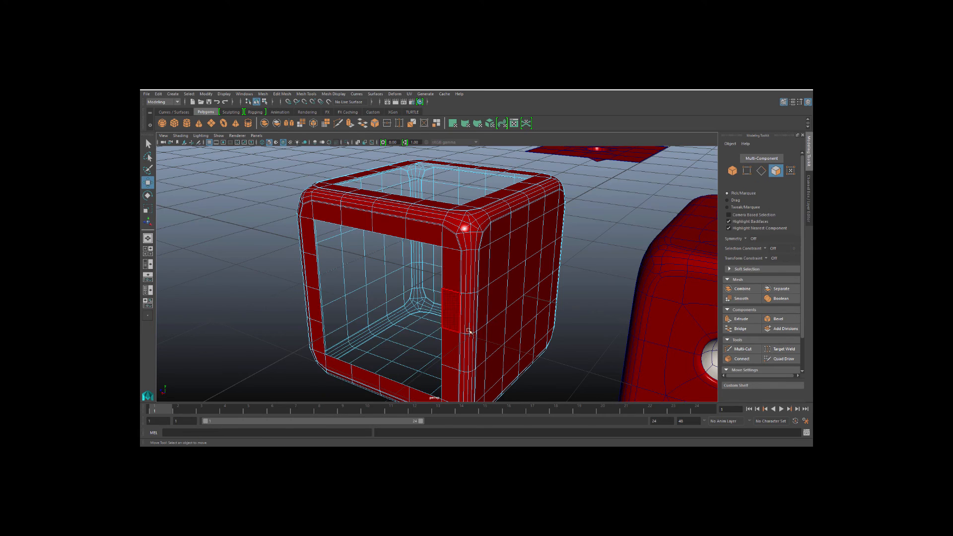
mouse_move(501, 332)
left_mouse_down("alt")
mouse_move(445, 330)
mouse_move(441, 351)
mouse_move(371, 302)
mouse_move(485, 332)
mouse_move(394, 362)
mouse_move(433, 320)
mouse_move(412, 332)
left_mouse_up("alt")
key("Delete")
Delete the remaining side and bottom faces of the die cube, leaving the rounded edge frame.
left_click_drag(502, 345, 395, 357, "alt")
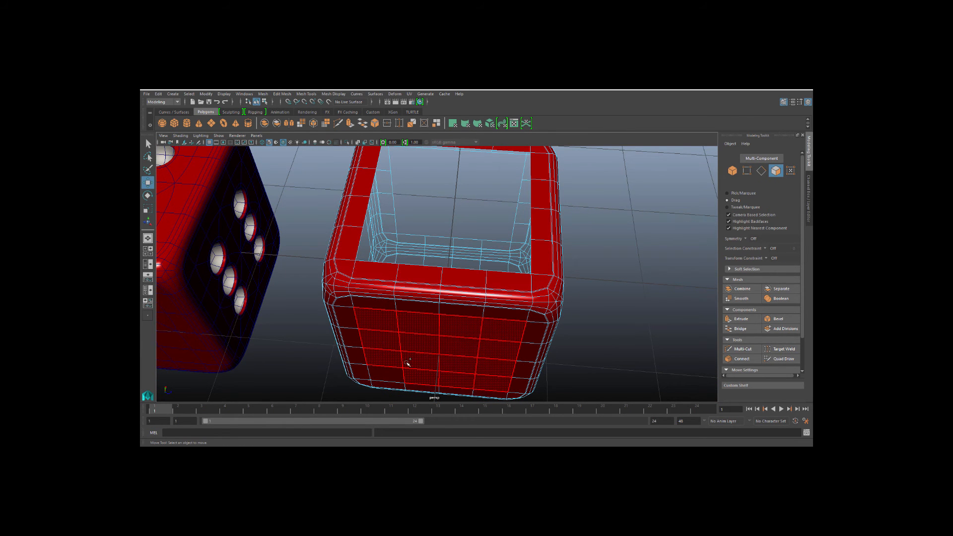
key("Delete")
left_click_drag(505, 334, 383, 357, "alt")
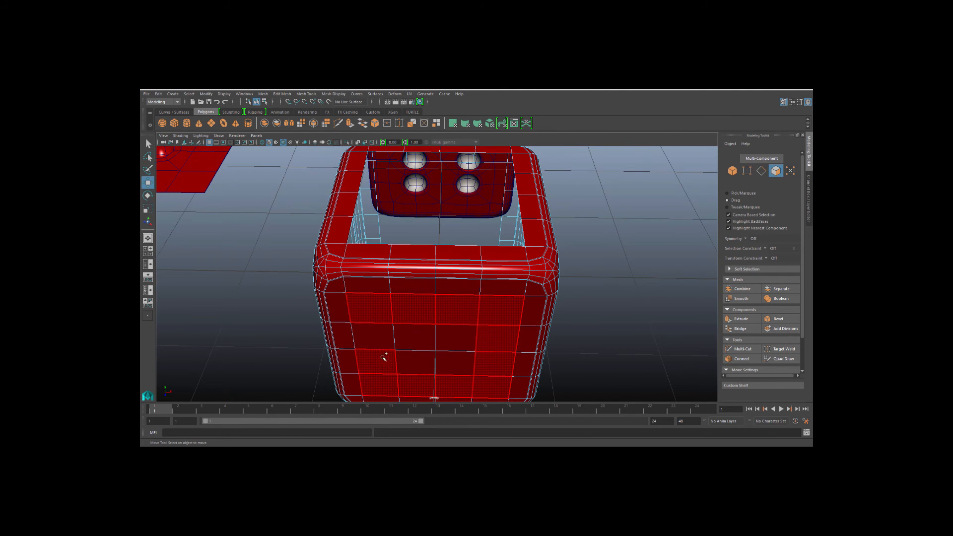
mouse_move(471, 352)
left_mouse_down()
mouse_move(404, 355)
mouse_move(357, 341)
mouse_move(389, 283)
mouse_move(381, 235)
mouse_move(464, 221)
mouse_move(454, 317)
mouse_move(380, 266)
mouse_move(443, 281)
mouse_move(412, 278)
mouse_move(404, 255)
mouse_move(353, 361)
mouse_move(298, 343)
mouse_move(490, 355)
mouse_move(595, 291)
mouse_move(489, 326)
left_mouse_up()
key("Delete")
key("Delete")
scroll(441, 292, "down", 1)
left_click(392, 320)
key("Delete")
Center the single-pip plane's pivot and move the plane next to the cube frame.
left_click(522, 267)
left_click_drag(471, 264, 437, 316, "alt")
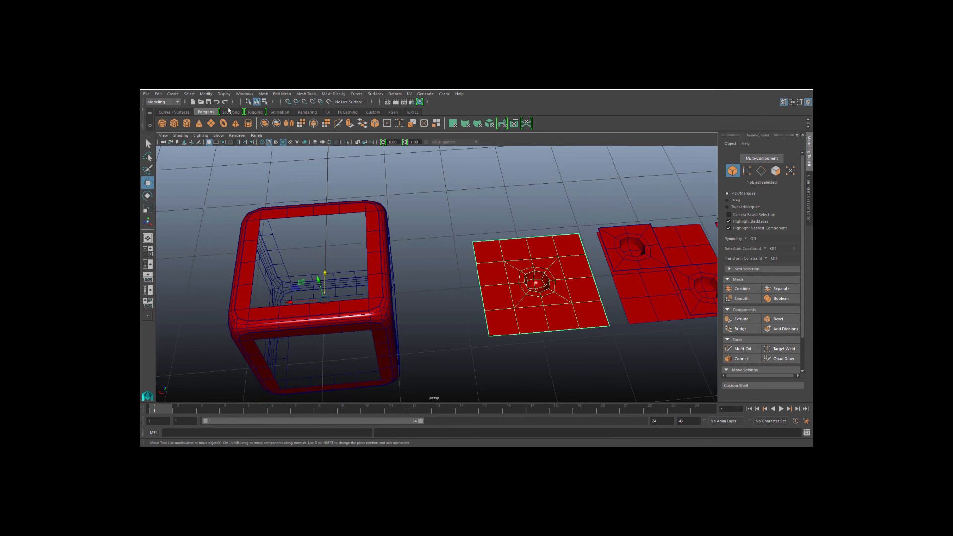
left_click(206, 93)
left_click(213, 139)
left_click_drag(508, 268, 465, 254)
scroll(466, 254, "up", 3)
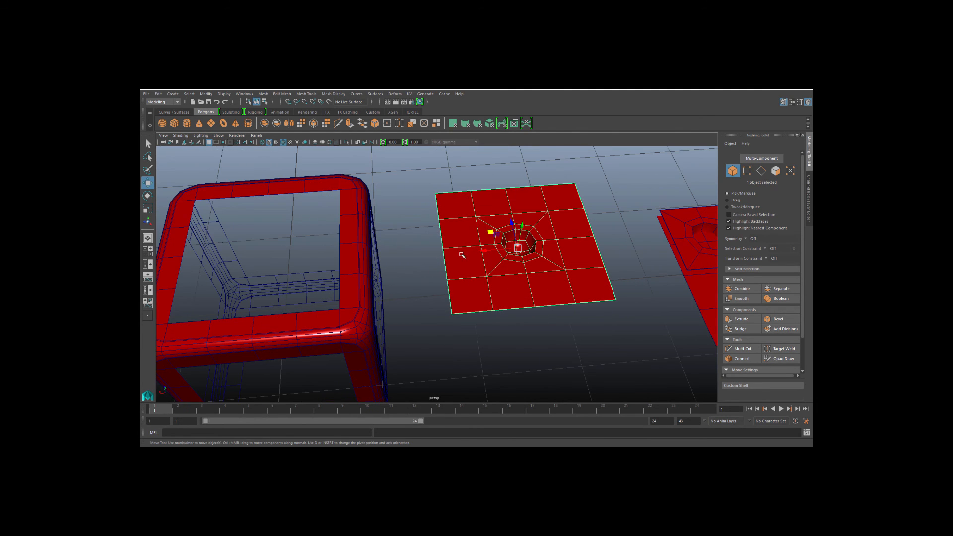
Move the single-pip plane's pivot to its corner and snap the plane onto the cube frame's top opening.
key("d")
left_click(435, 195)
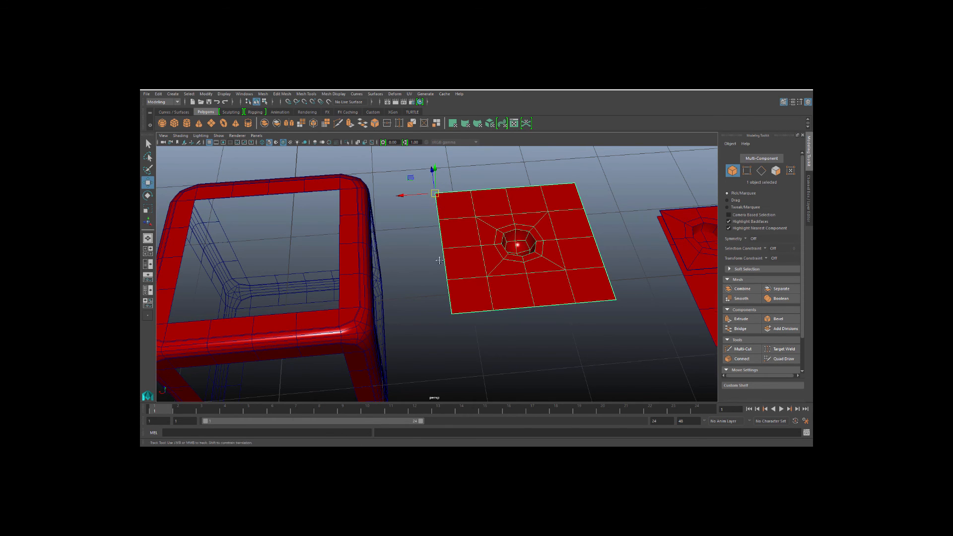
middle_click_drag(435, 255, 473, 268, "alt")
key("v")
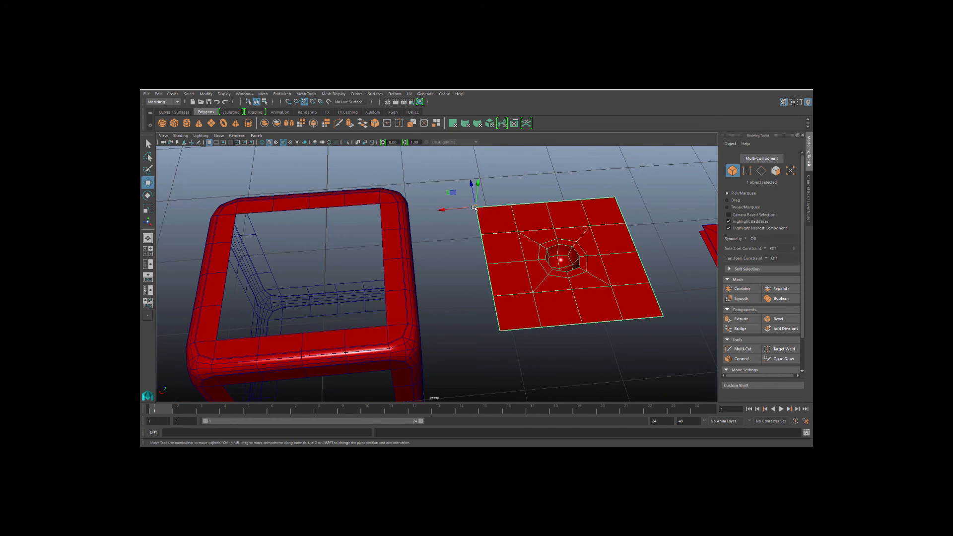
left_click_drag(474, 208, 234, 214)
left_click(492, 250)
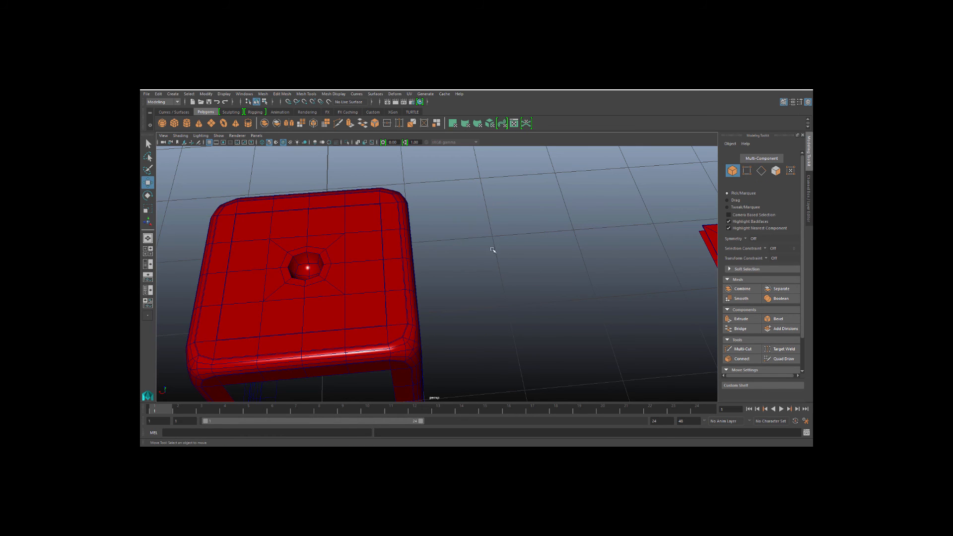
Combine the cube frame and the single-pip plane into one mesh.
left_click_drag(323, 290, 356, 273, "alt")
left_click(280, 318)
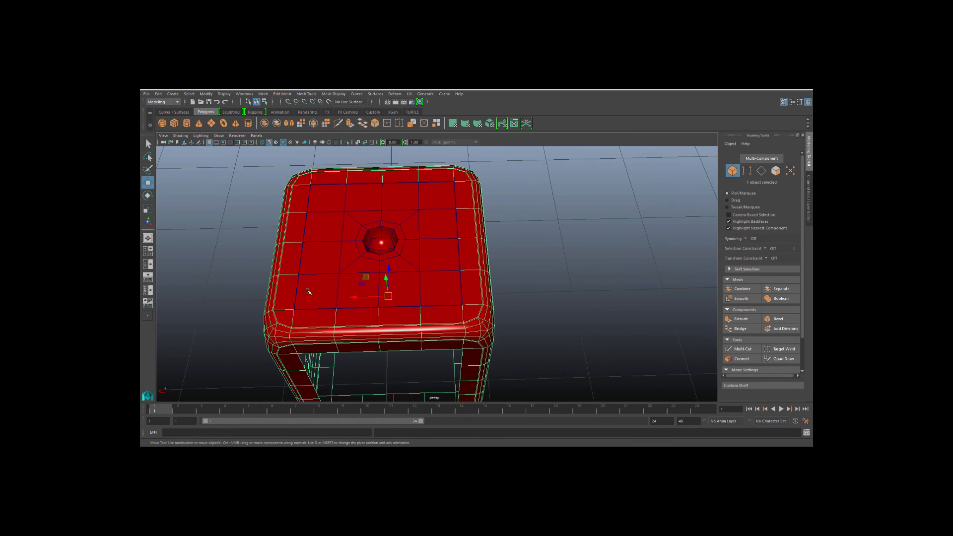
left_click(340, 262, "shift")
left_click(263, 94)
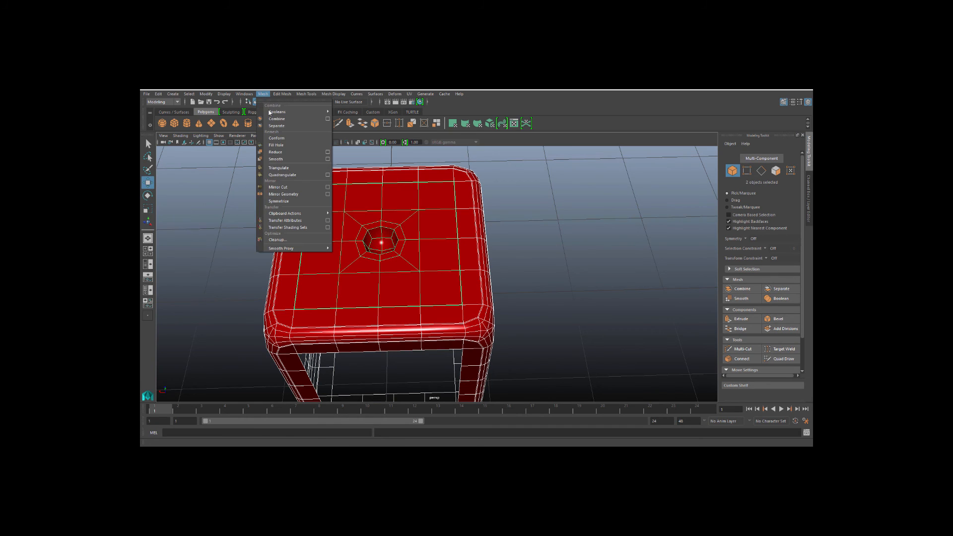
left_click(285, 119)
left_click_drag(298, 236, 360, 229, "alt")
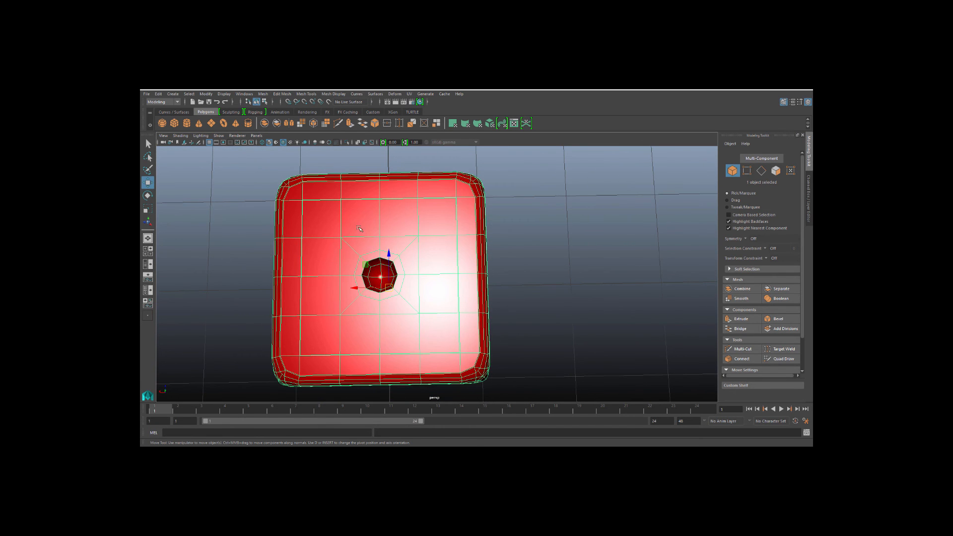
In top view, select the top face's border vertices and merge them with a small distance threshold.
key("space")
key("space")
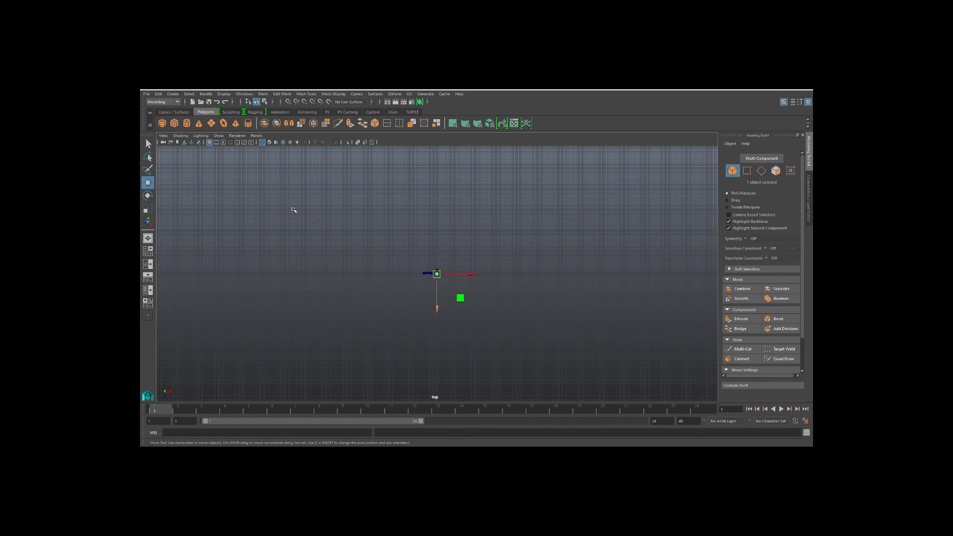
key("f")
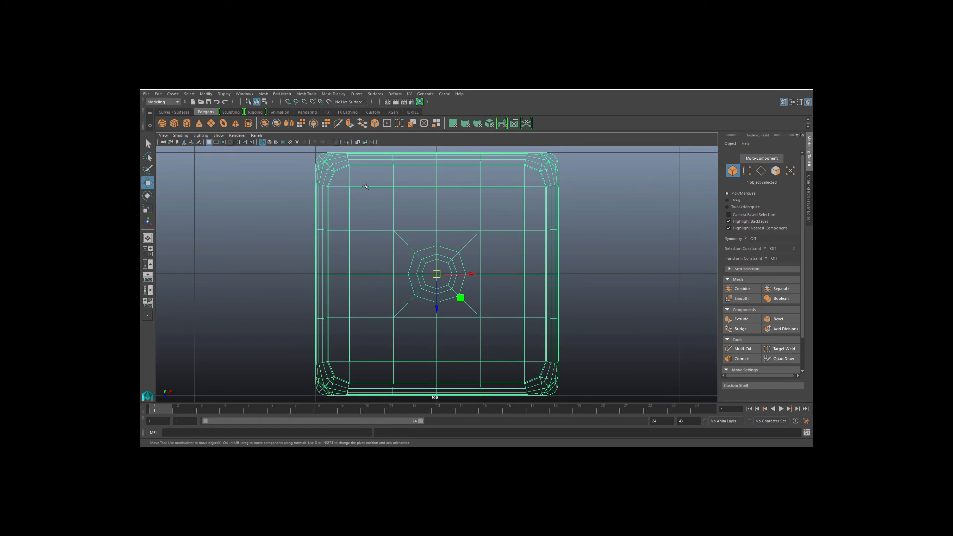
right_click_drag(366, 186, 337, 179, "ctrl")
left_click_drag(404, 271, 531, 367)
left_click(387, 124)
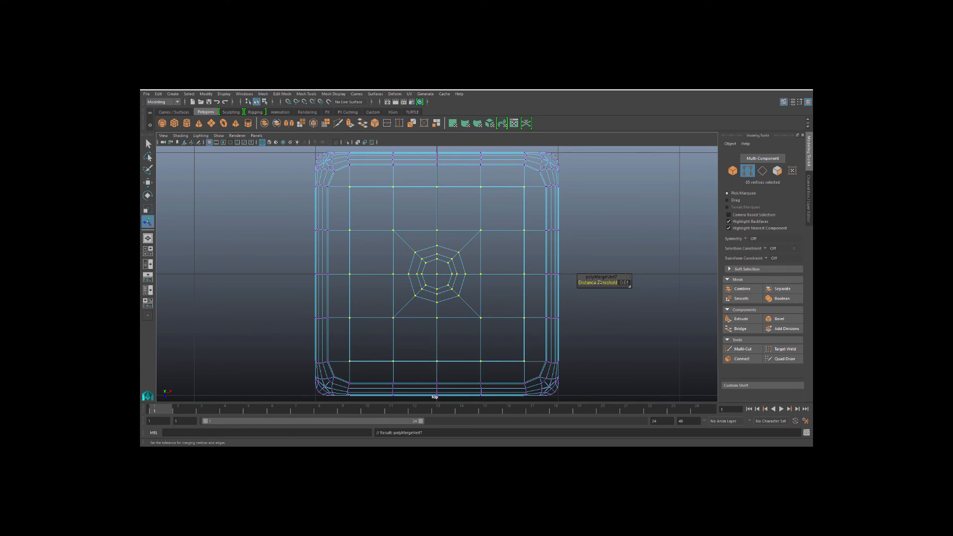
mouse_move(600, 282)
left_mouse_down()
mouse_move(616, 282)
mouse_move(597, 282)
left_mouse_up()
Select the vertices at the top face's corner and merge them.
left_click(273, 202)
left_click_drag(465, 174, 538, 209)
key("space")
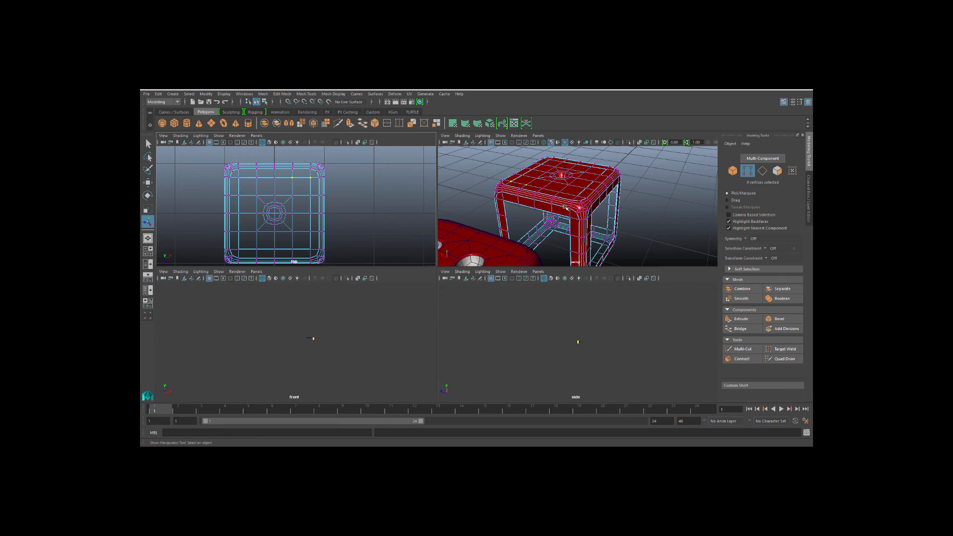
key("space")
scroll(536, 229, "up", 3)
left_click_drag(417, 239, 356, 235, "alt")
middle_click_drag(356, 235, 342, 273, "alt")
left_click(388, 123)
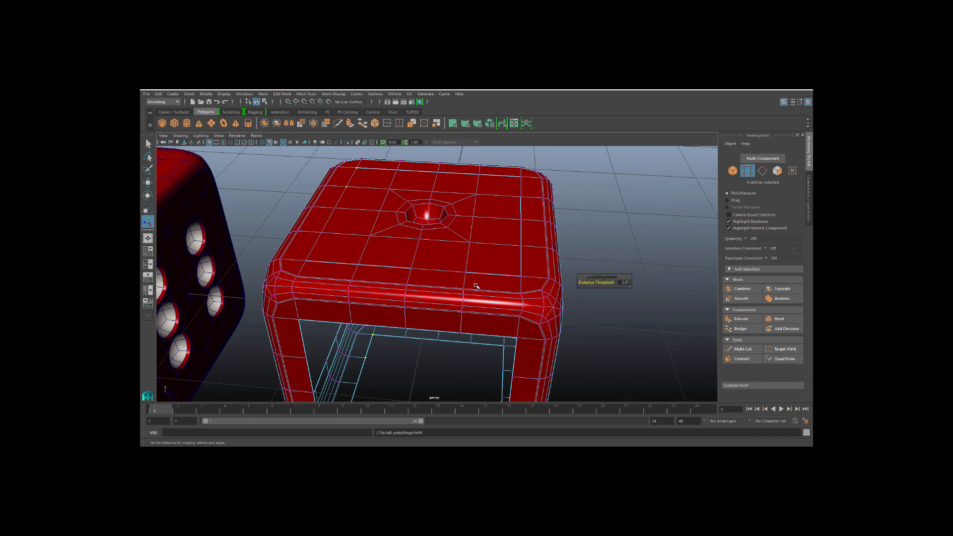
left_click(502, 226)
scroll(504, 234, "up", 3)
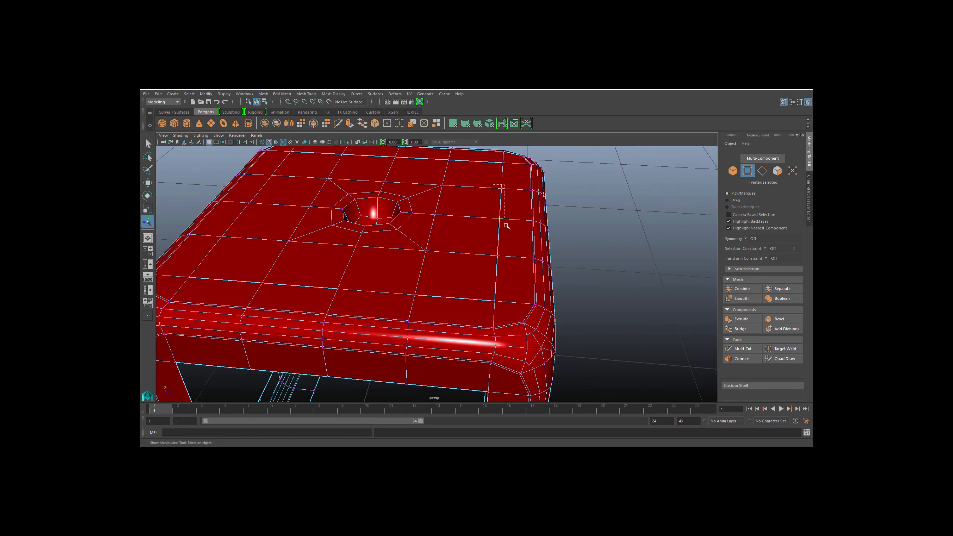
Select the vertices along the top face's near border and merge them.
left_click_drag(506, 226, 508, 233)
scroll(447, 288, "down", 3)
left_click_drag(476, 305, 307, 252, "alt")
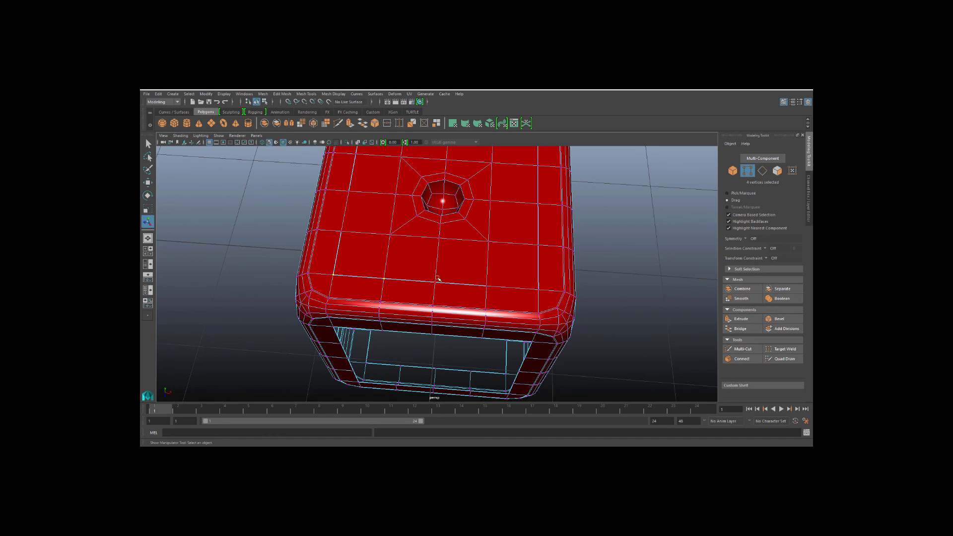
left_click(387, 123)
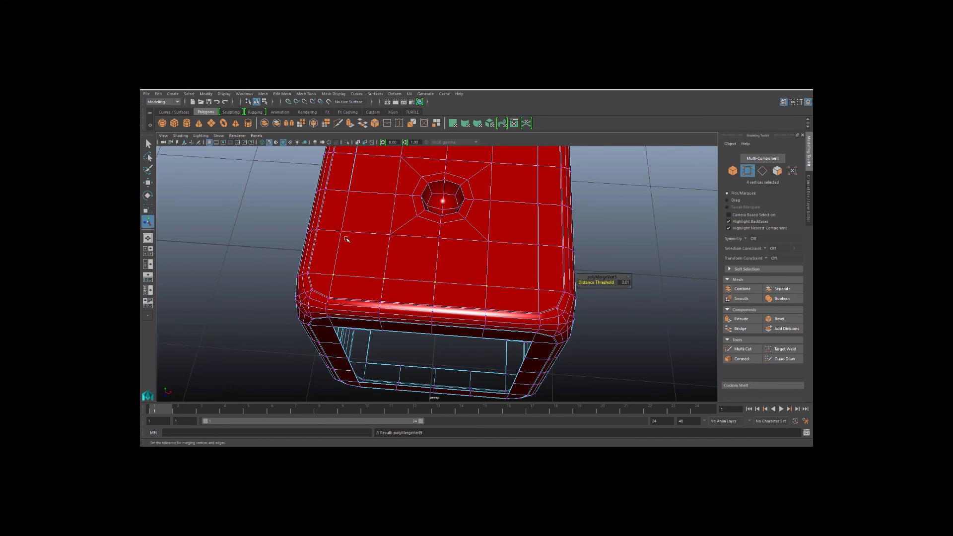
Select the remaining border vertices along the top face's left and back edges and merge them.
left_click_drag(336, 232, 346, 279, "alt")
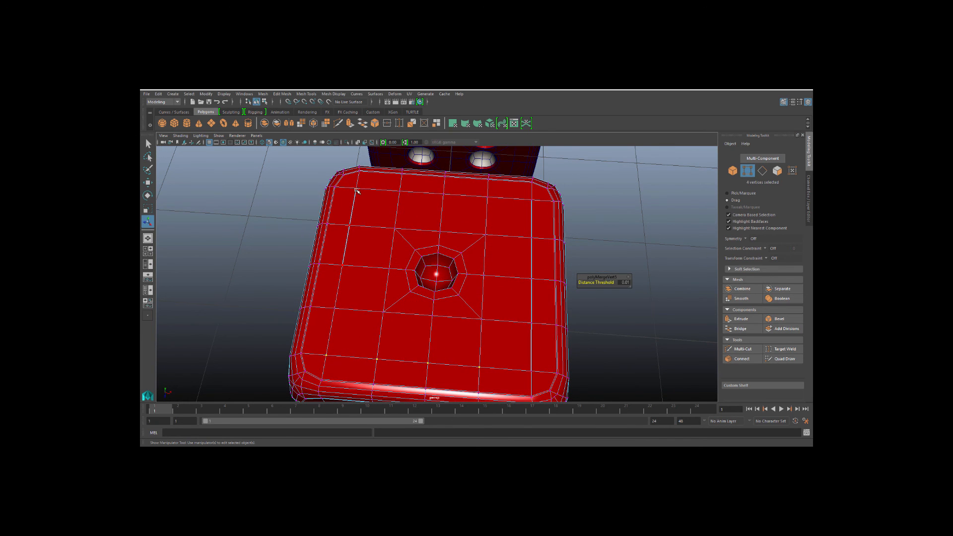
left_click_drag(356, 190, 357, 177, "shift")
left_click(387, 124)
key("g")
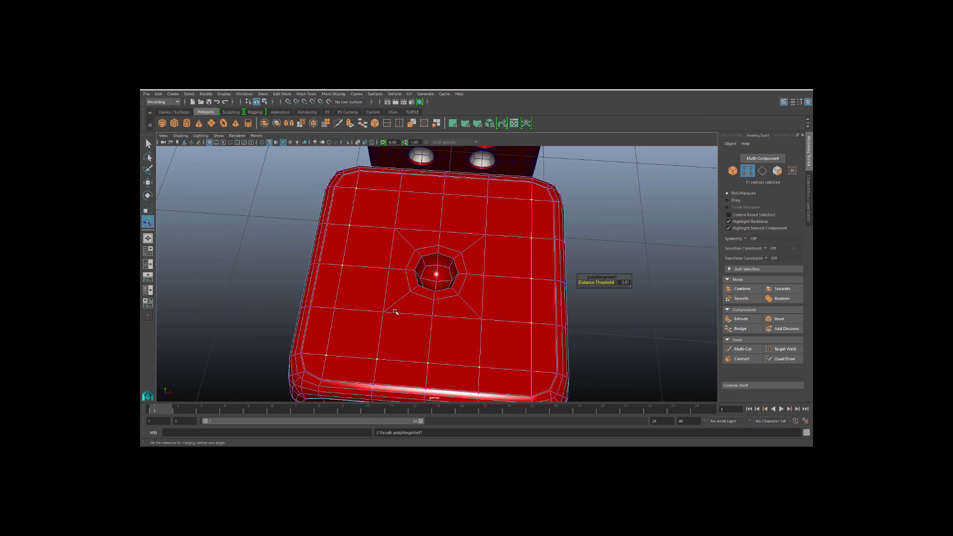
Preview the smoothed mesh and inspect the pip hole on the top face.
key("3")
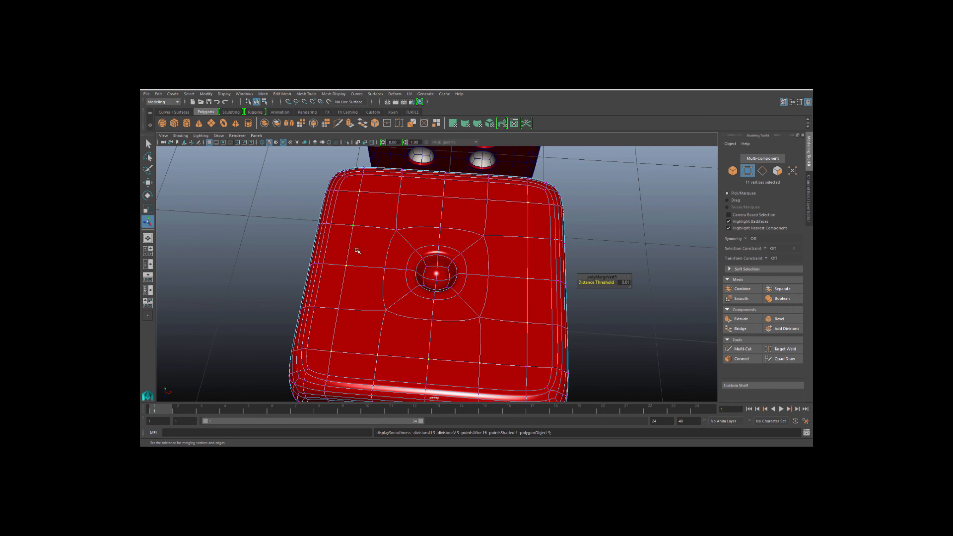
right_click_drag(330, 237, 362, 221)
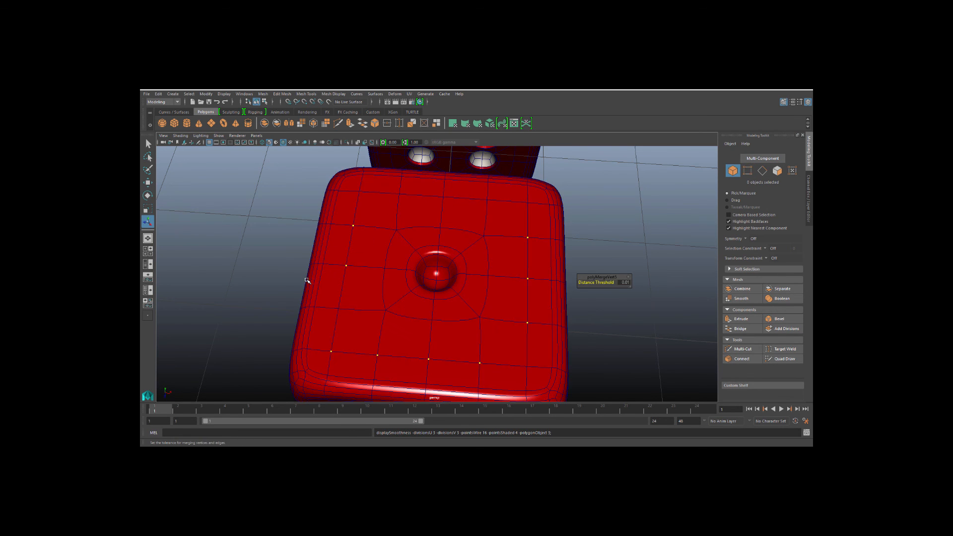
left_click_drag(307, 280, 422, 300, "alt")
scroll(393, 305, "up", 3)
scroll(392, 306, "up", 2)
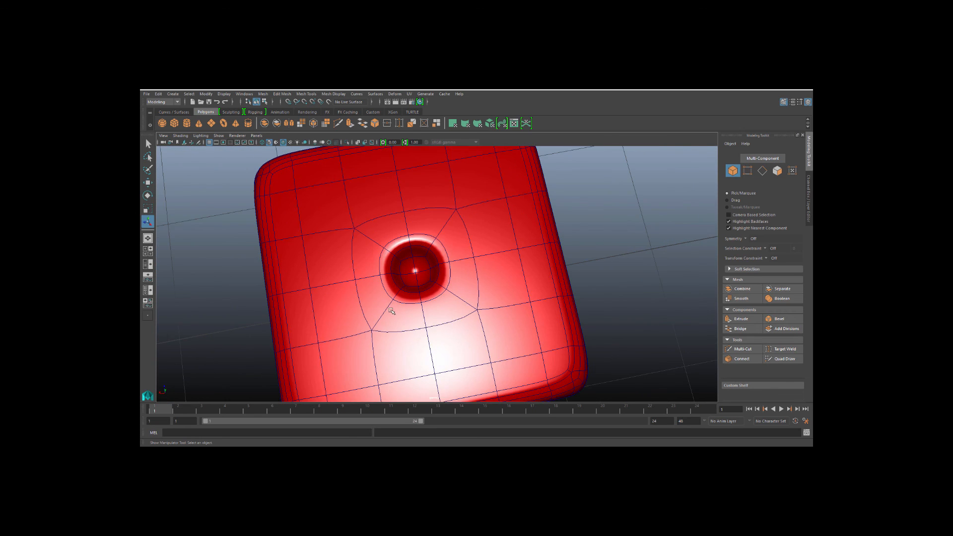
Return to the unsmoothed mesh, select the pip hole's rim edges and bevel them with fraction 0.1 and 2 segments.
left_click(382, 314)
key("1")
left_click_drag(388, 325, 365, 347, "alt")
scroll(352, 332, "up", 3)
right_click_drag(383, 231, 386, 219)
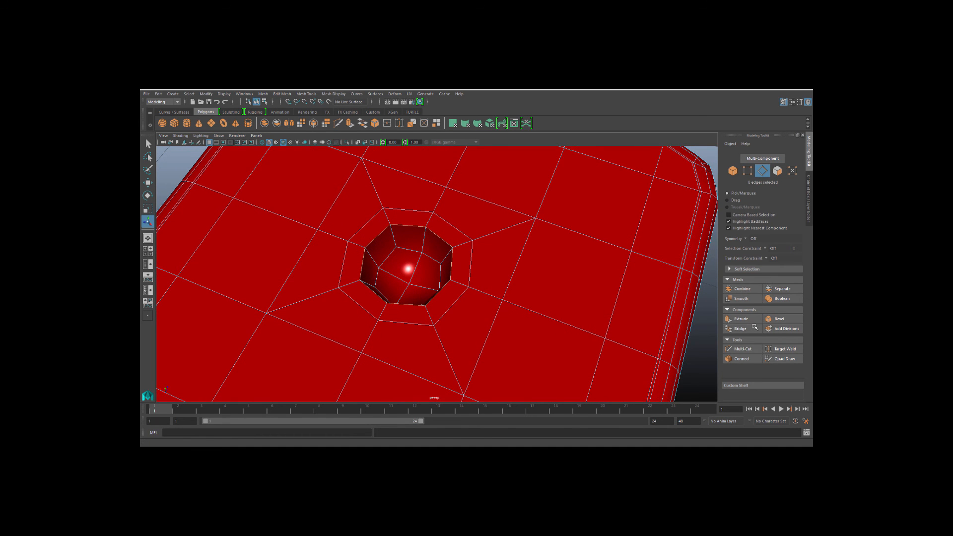
left_click(778, 319)
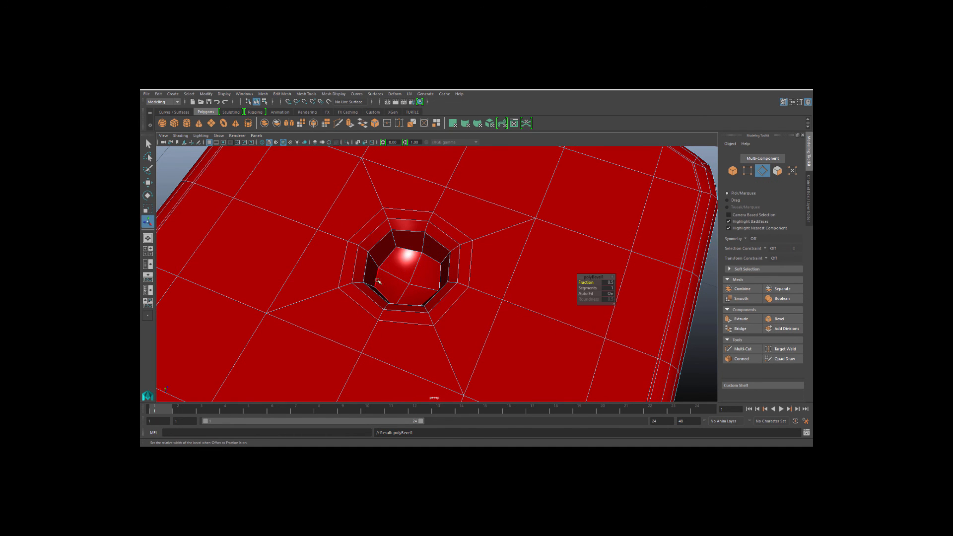
left_click(607, 283)
type(".1")
key("Return")
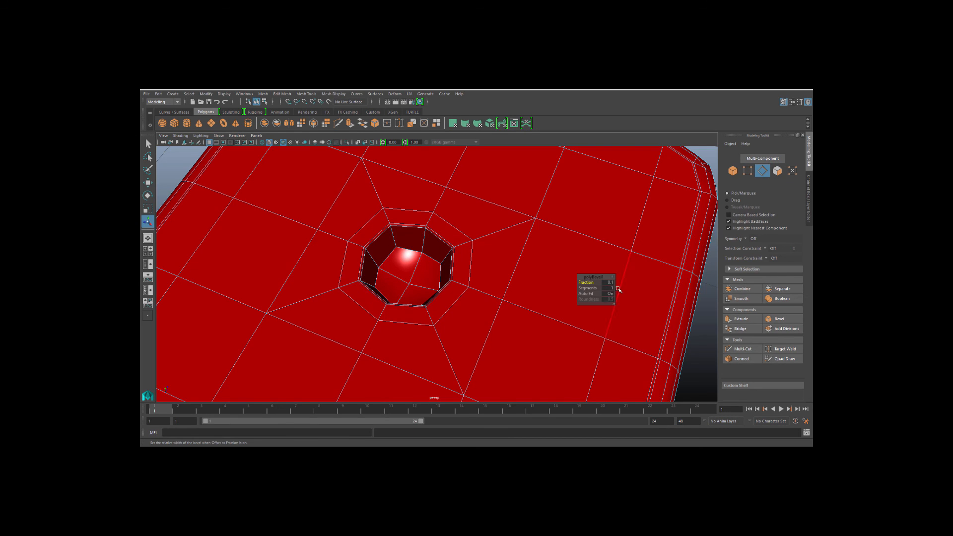
left_click(612, 289)
type("2")
key("Return")
Select the faces inside the pip hole, grow the selection, and assign them a new Phong material.
left_click(182, 167)
scroll(311, 258, "up", 4)
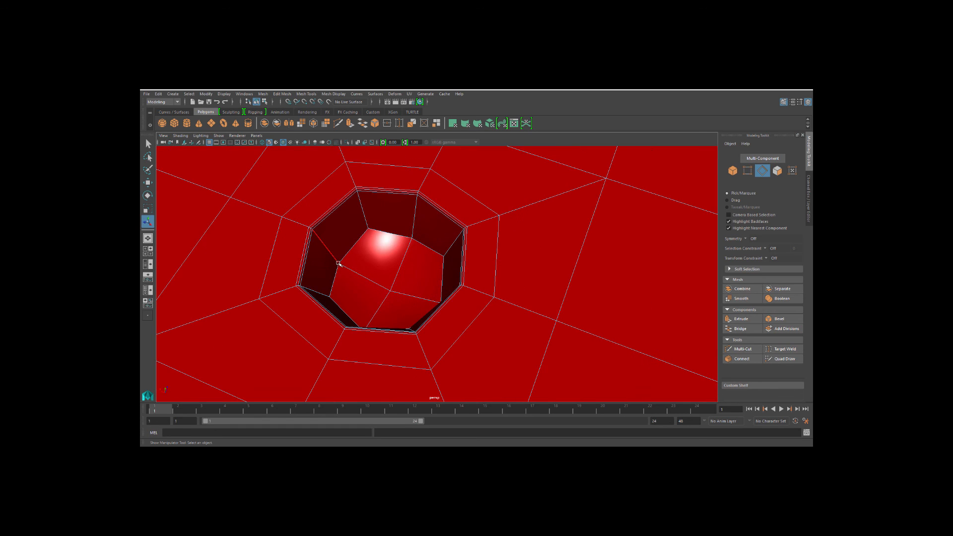
scroll(337, 263, "down", 5)
right_click_drag(382, 269, 408, 279)
left_click(401, 282)
left_click(413, 261, "shift")
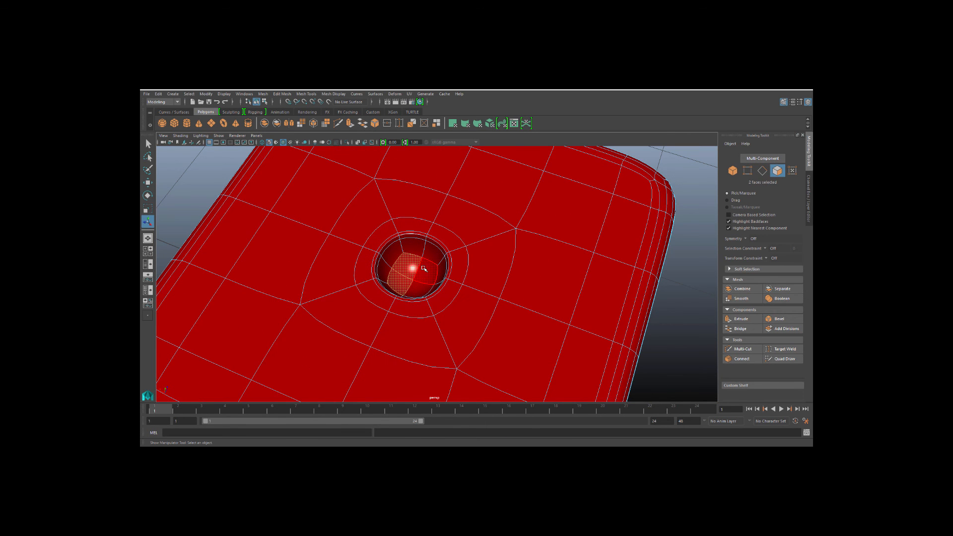
left_click(427, 273, "shift")
left_click(420, 288, "shift")
key("shift+period")
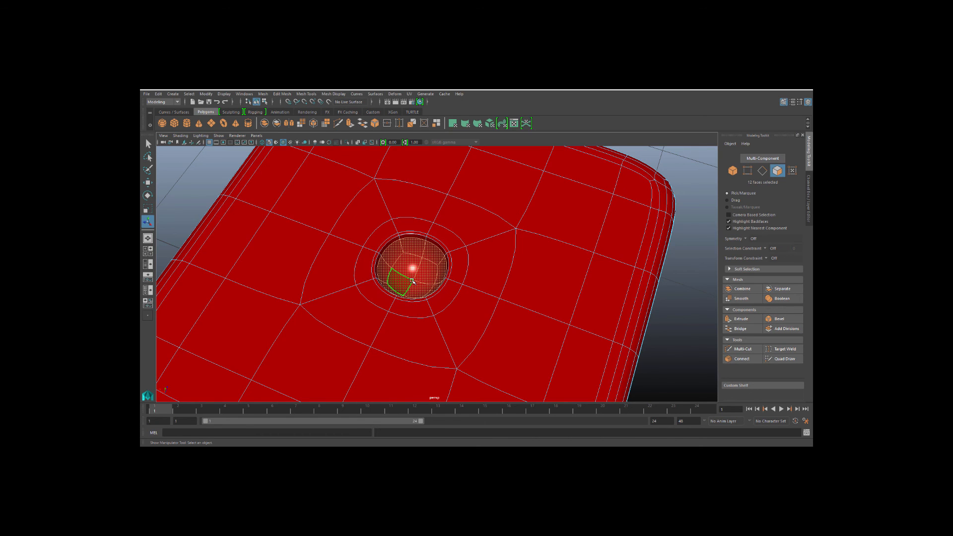
key("shift+period")
right_click_drag(411, 258, 497, 444)
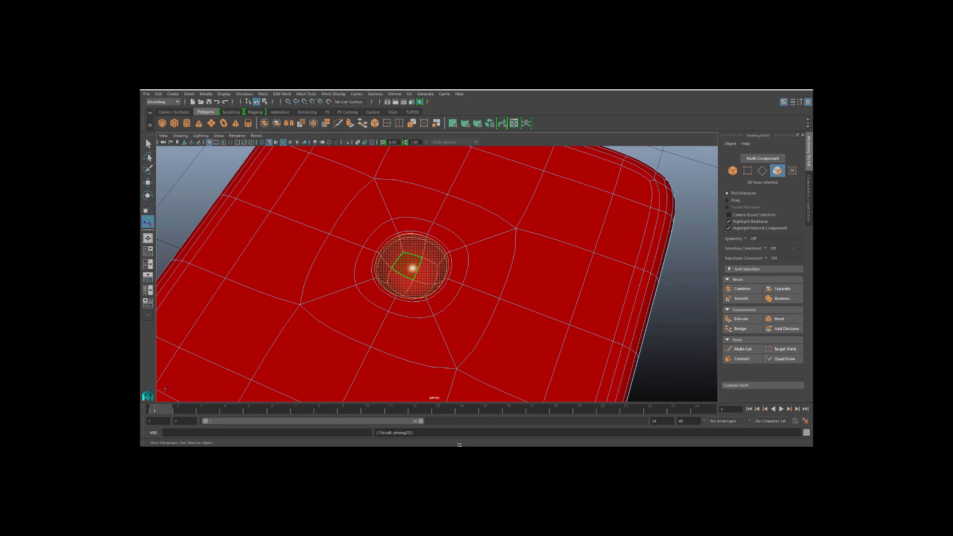
Turn off the wireframe overlay and orbit to compare the die with the finished reference die.
left_click(196, 196)
left_click_drag(281, 278, 301, 264, "alt")
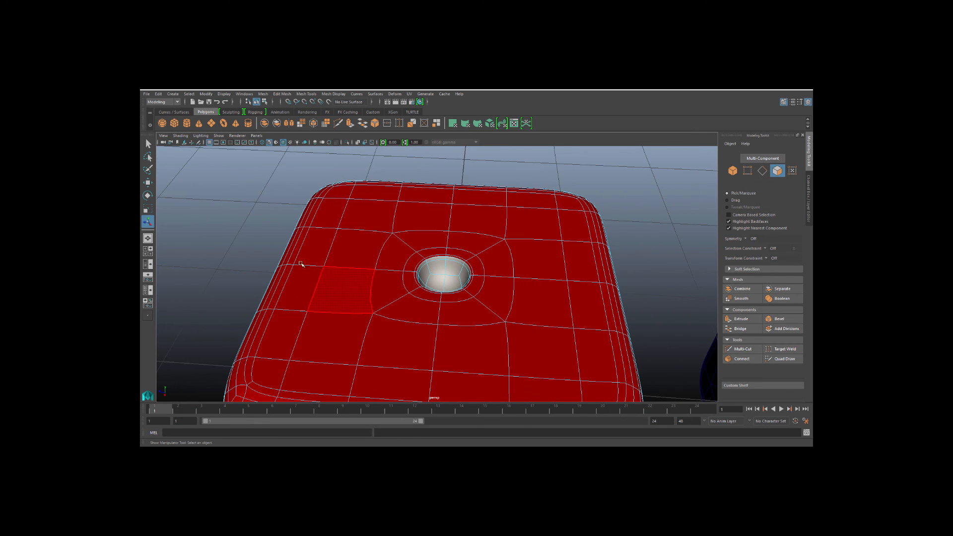
scroll(267, 266, "down", 3)
right_click_drag(322, 276, 375, 249)
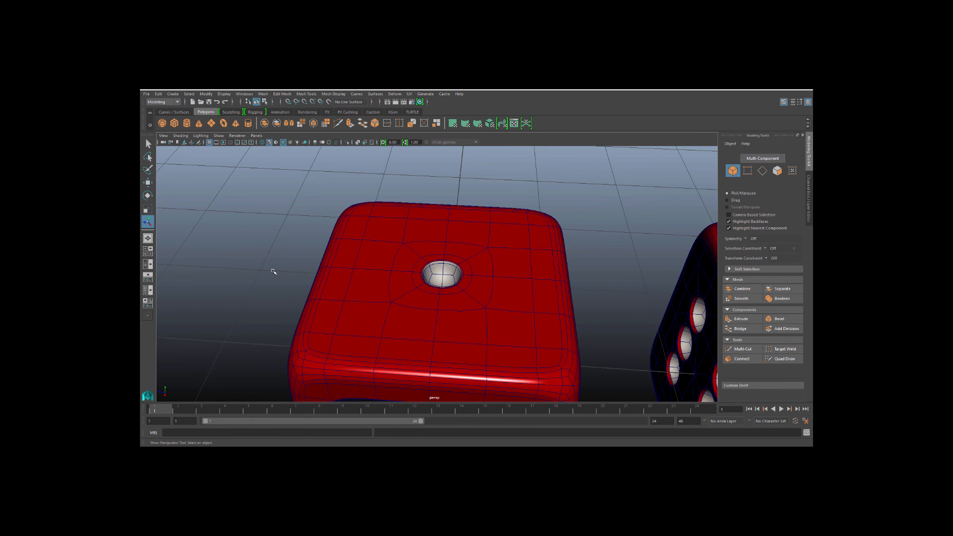
left_click(284, 143)
mouse_move(285, 260)
left_mouse_down("alt")
mouse_move(258, 253)
mouse_move(237, 276)
mouse_move(344, 257)
mouse_move(288, 257)
mouse_move(488, 314)
mouse_move(281, 247)
mouse_move(388, 264)
mouse_move(385, 290)
mouse_move(397, 275)
left_mouse_up("alt")
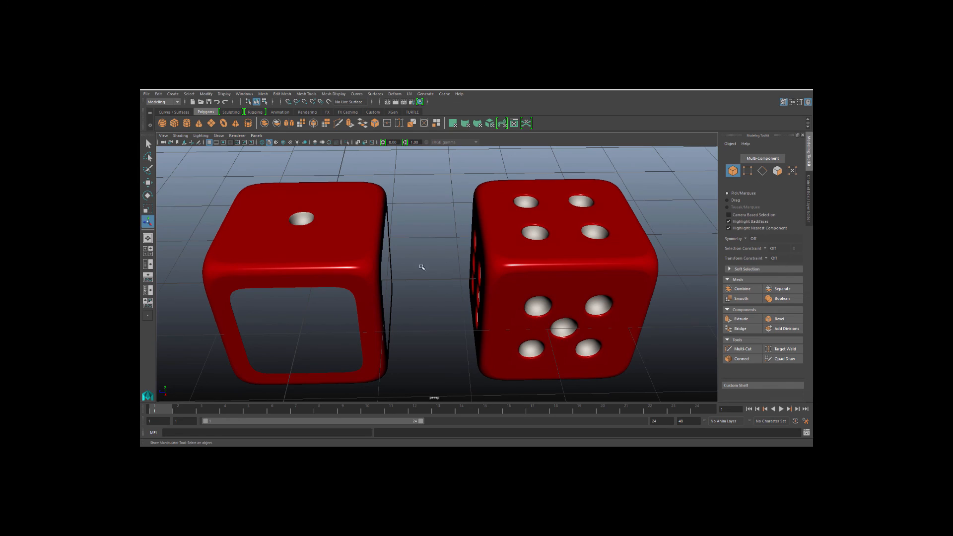